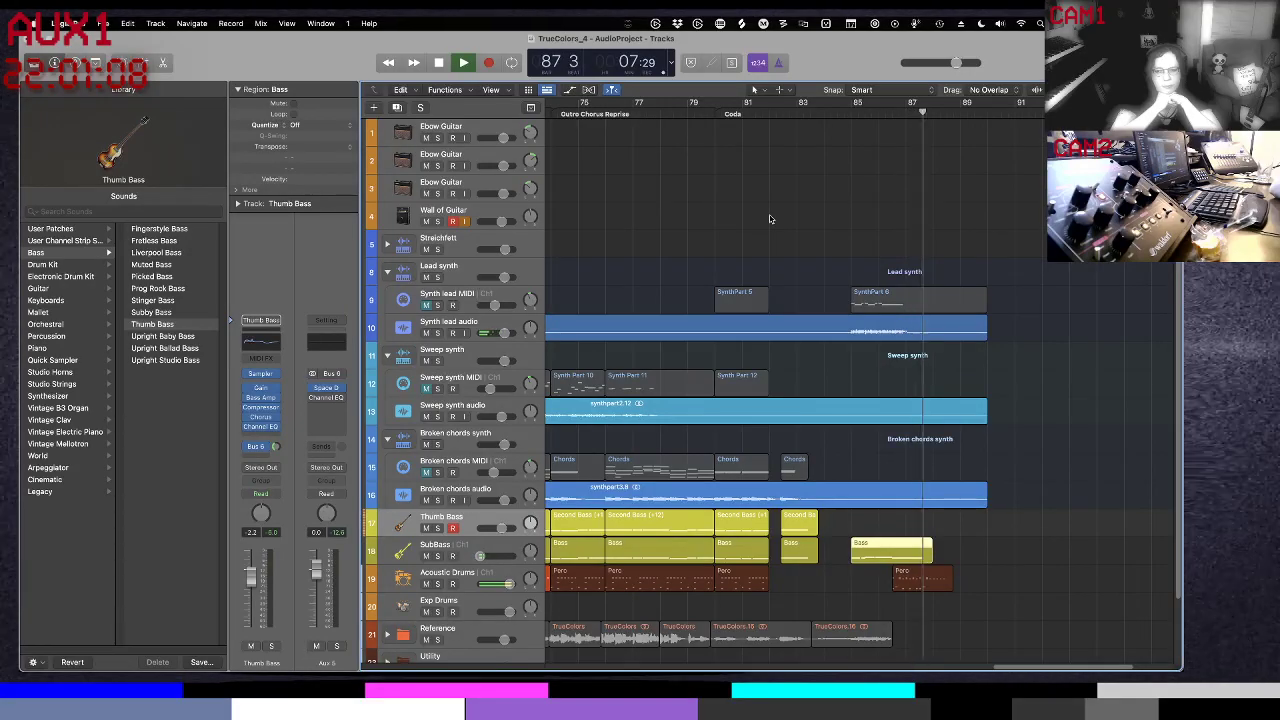
pyautogui.press('space')
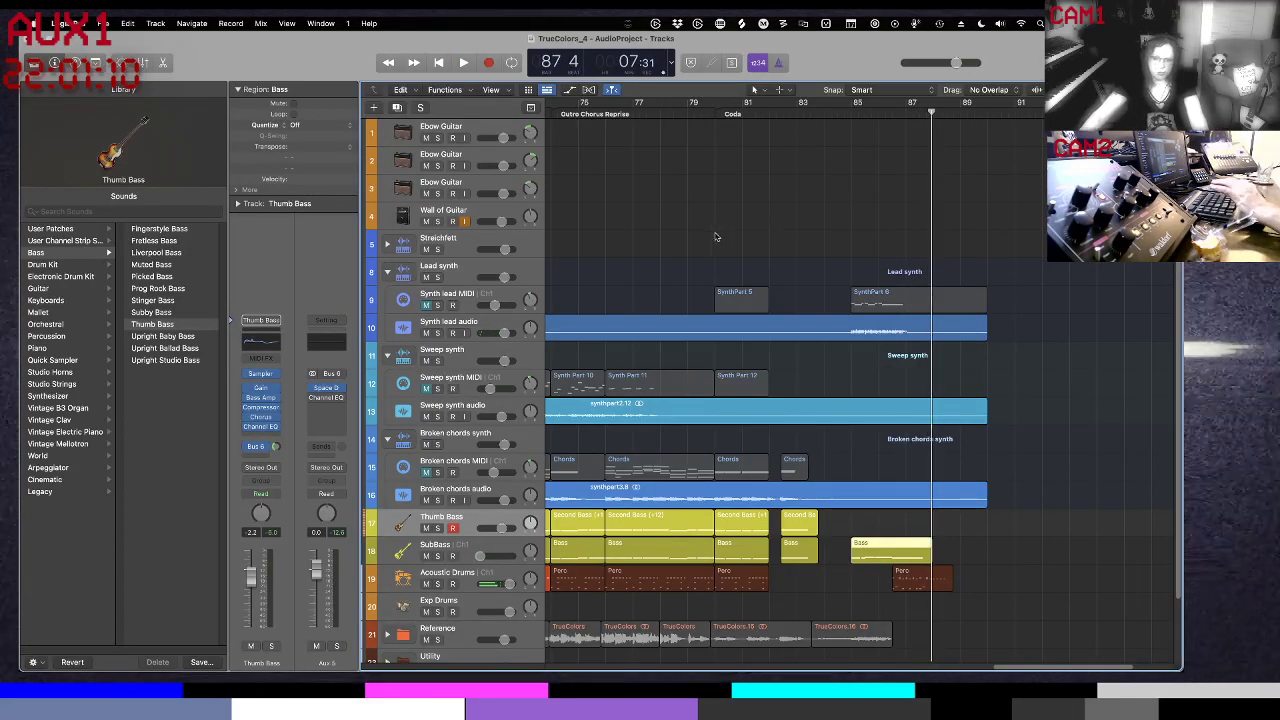
pyautogui.click(486, 551)
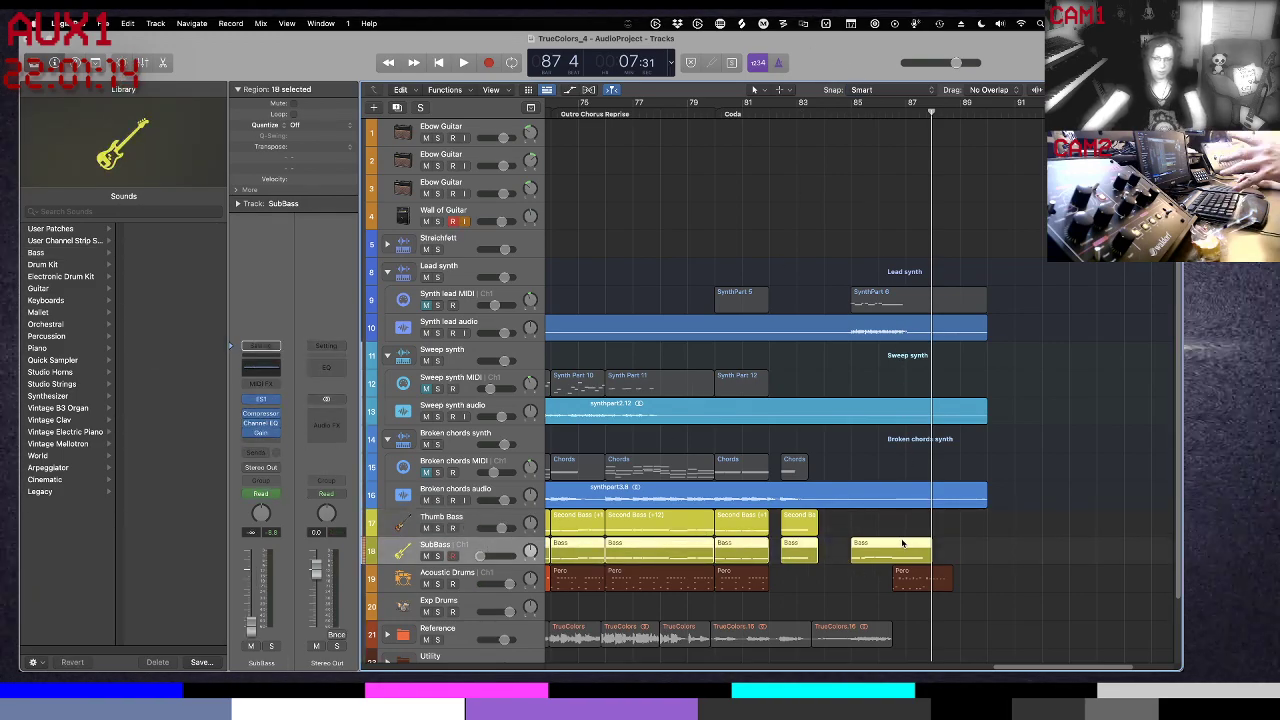
pyautogui.moveTo(902, 543); pyautogui.dragTo(901, 521)
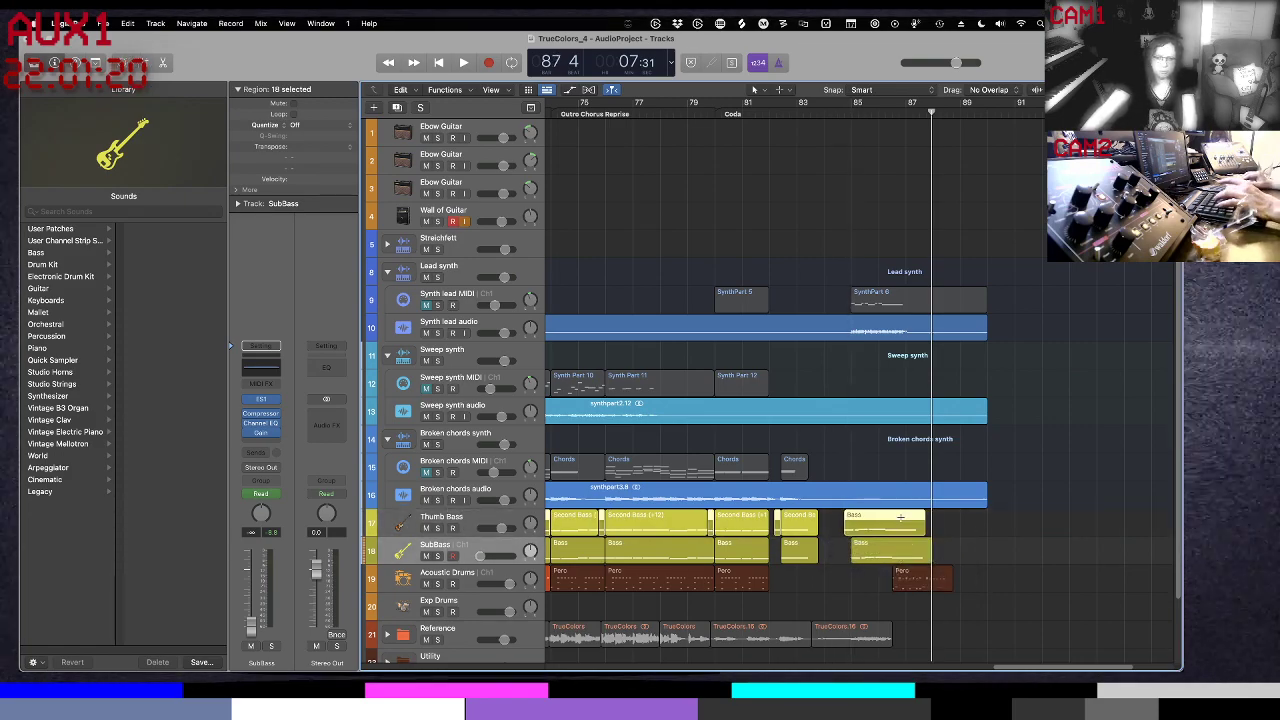
pyautogui.press('super+z')
# Copy only the Bass region at bar 85 from the SubBass track to the same position on Thumb Bass and play it
pyautogui.click(886, 543)
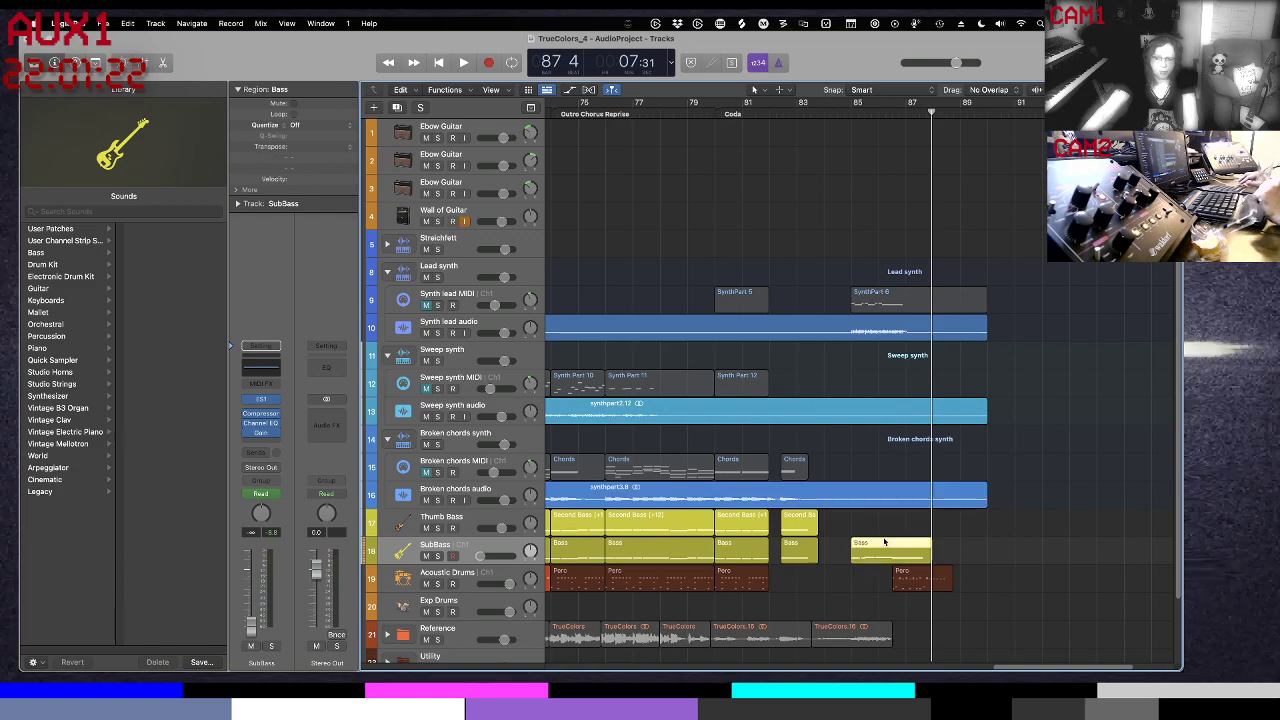
pyautogui.moveTo(884, 541); pyautogui.dragTo(884, 526)
pyautogui.press('space')
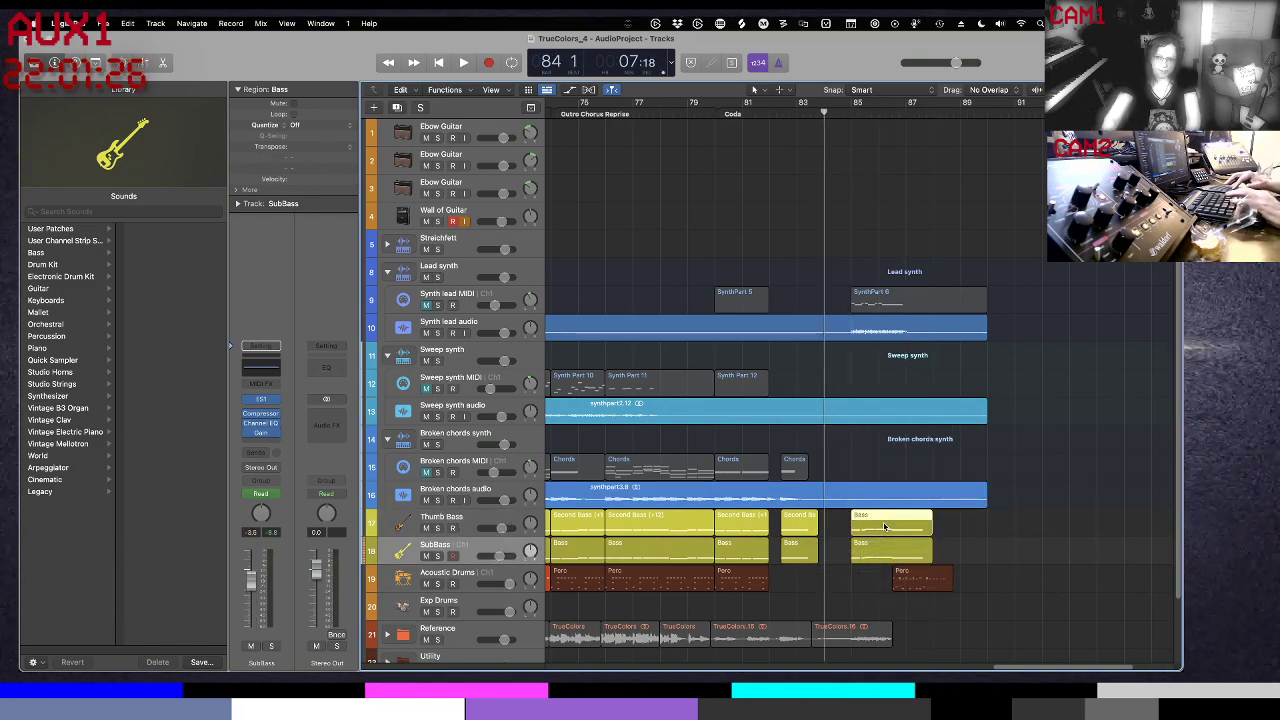
pyautogui.press('space')
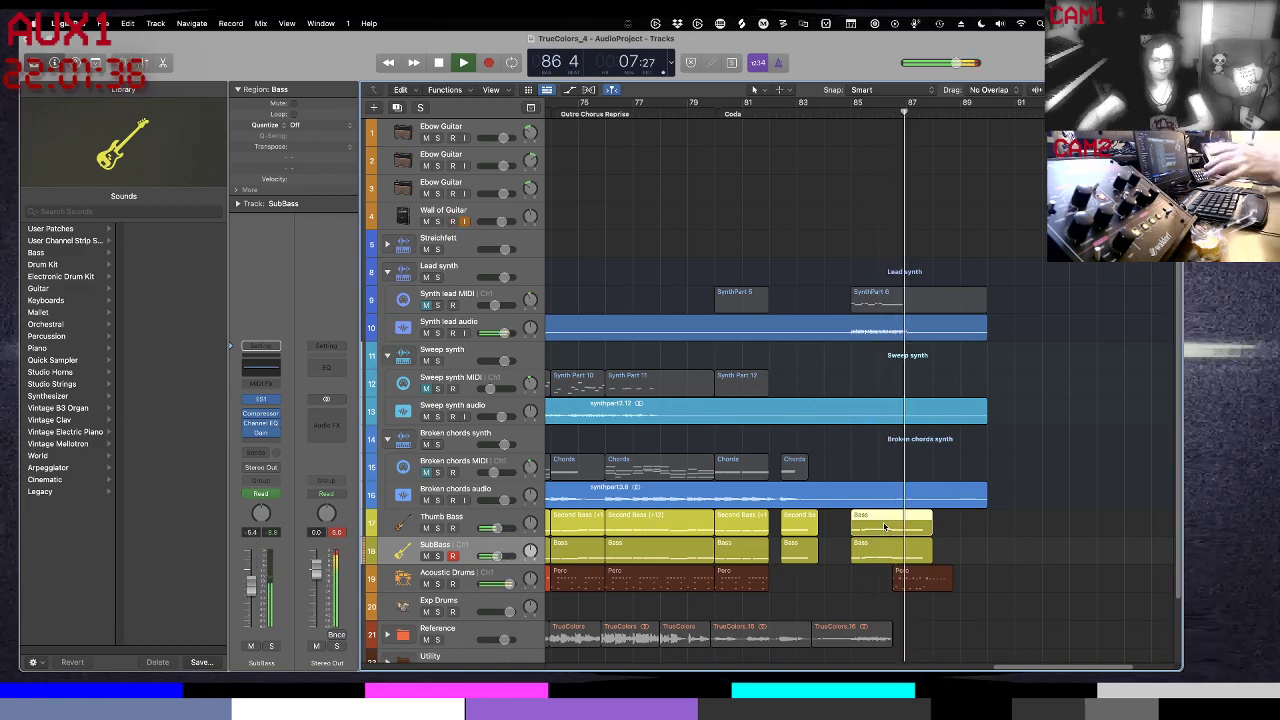
# Open the copied Bass region on Thumb Bass for note editing and transpose all six notes up one octave, with the first at A1
pyautogui.doubleClick(867, 540)
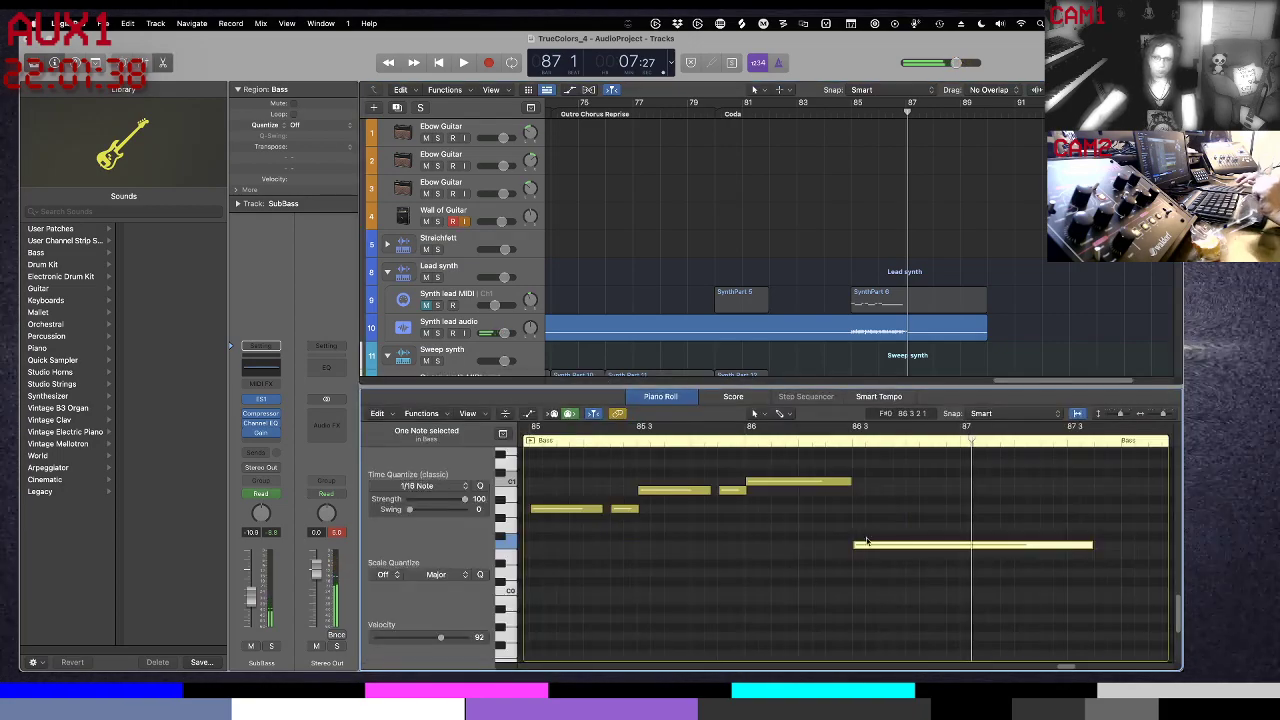
pyautogui.hscroll(-5, 815, 541)
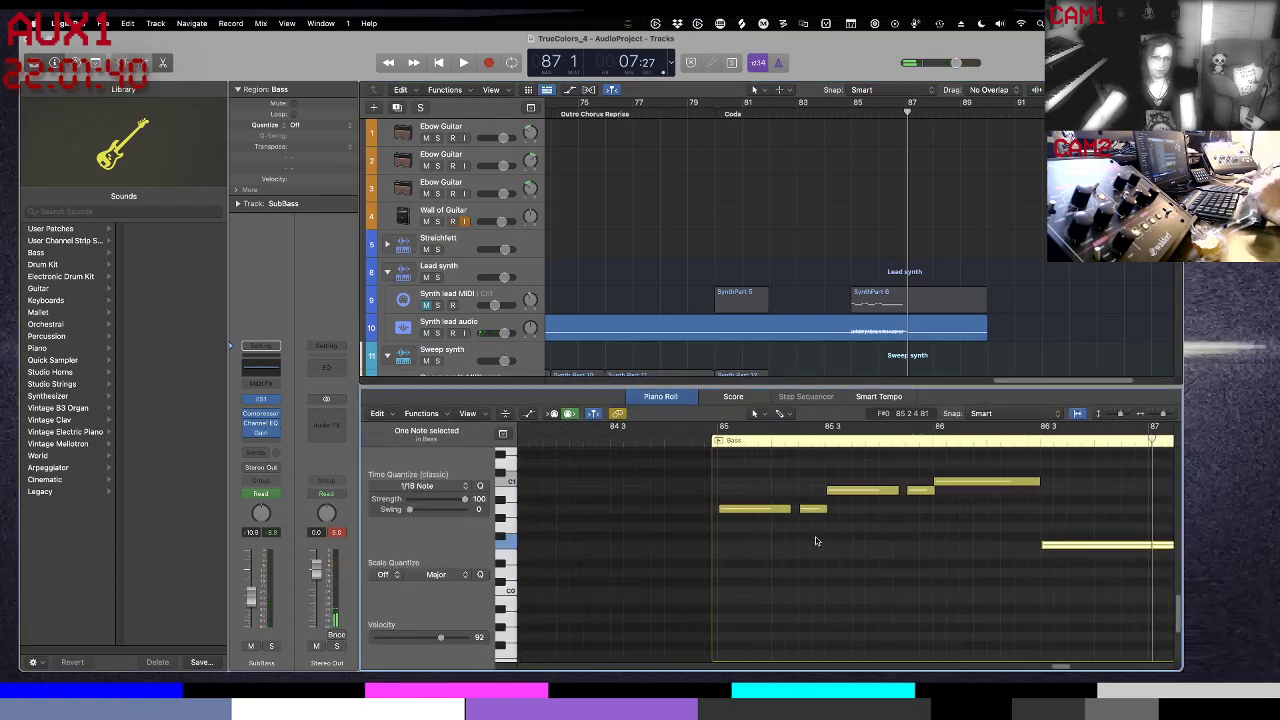
pyautogui.scroll(5, 815, 541)
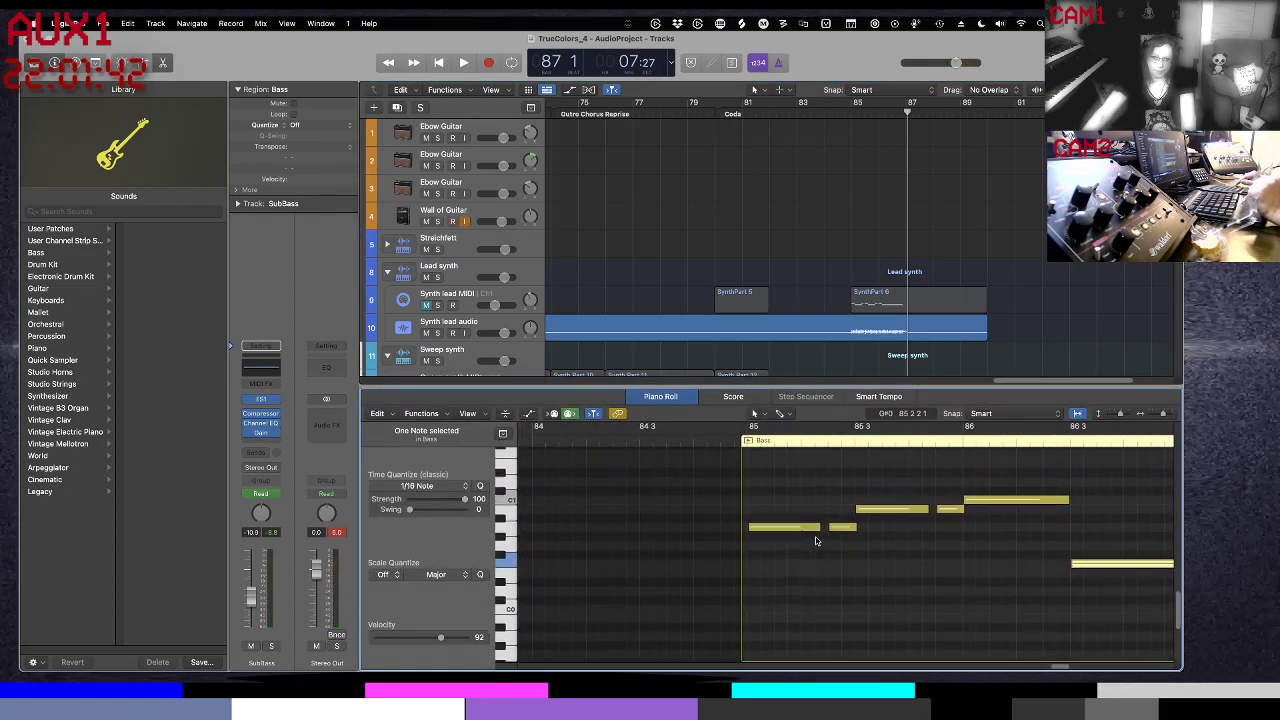
pyautogui.press('super+a')
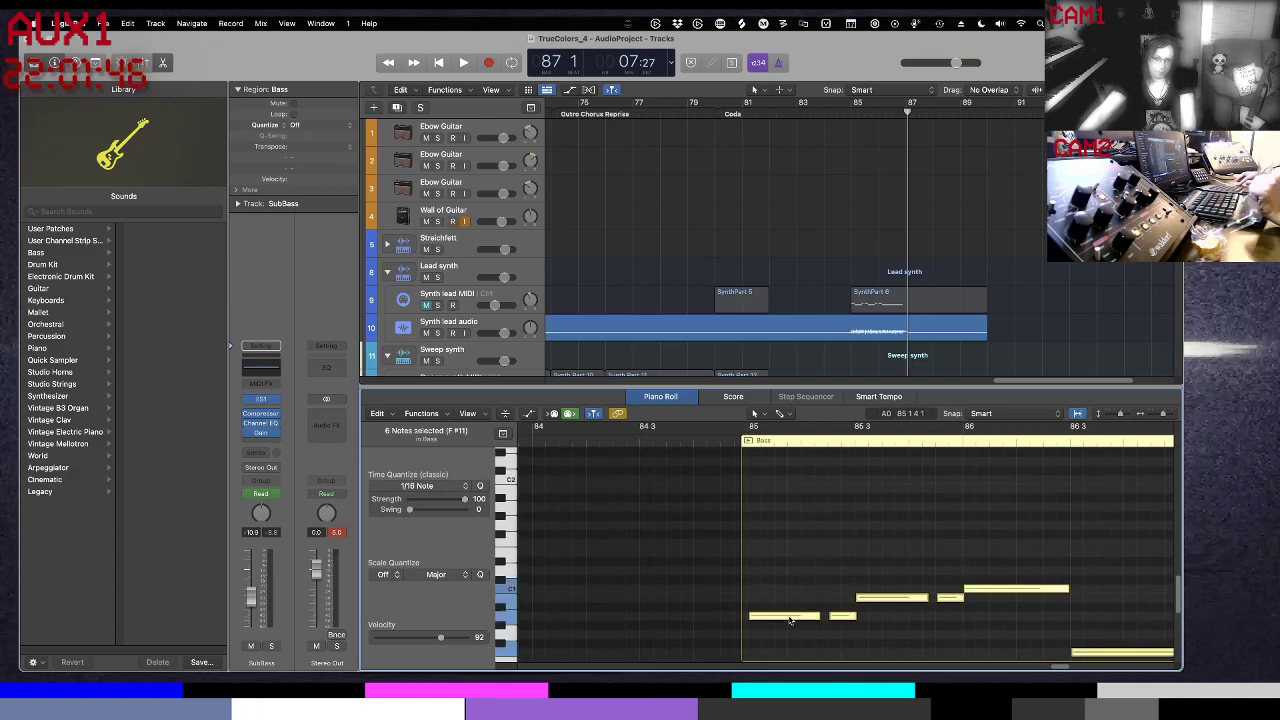
pyautogui.moveTo(790, 620)
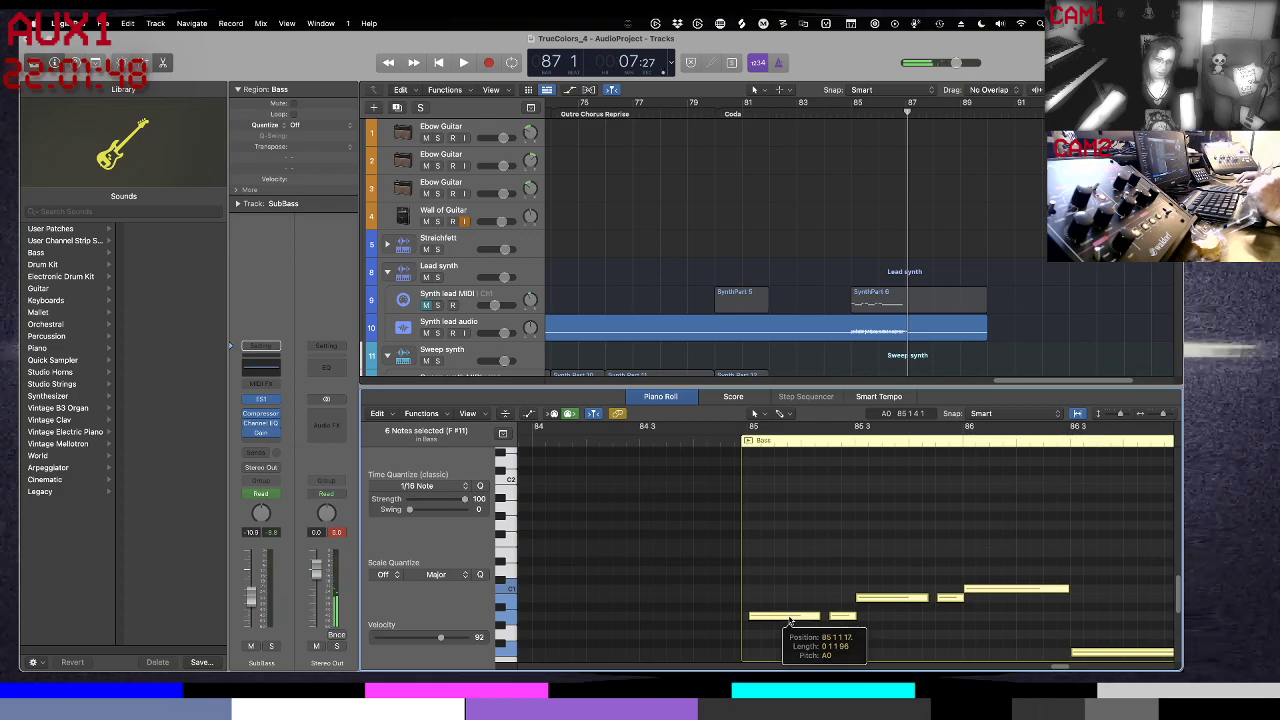
pyautogui.click(784, 587)
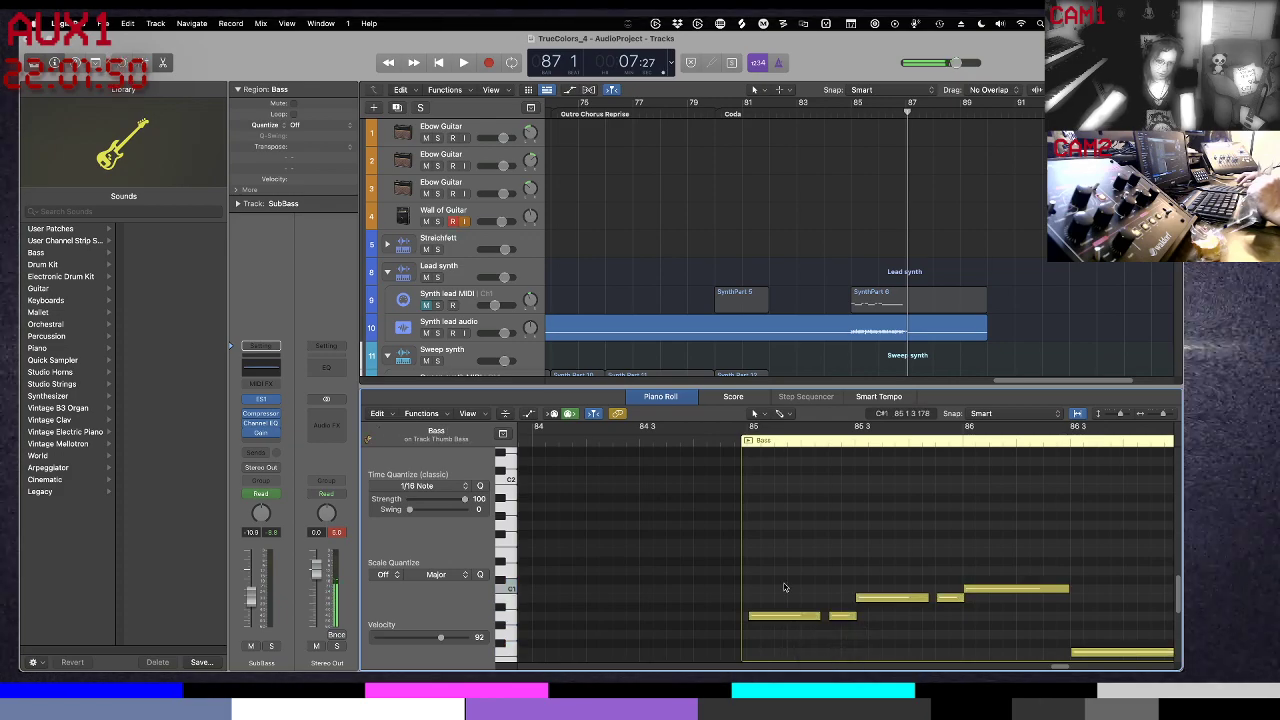
pyautogui.press('super+a')
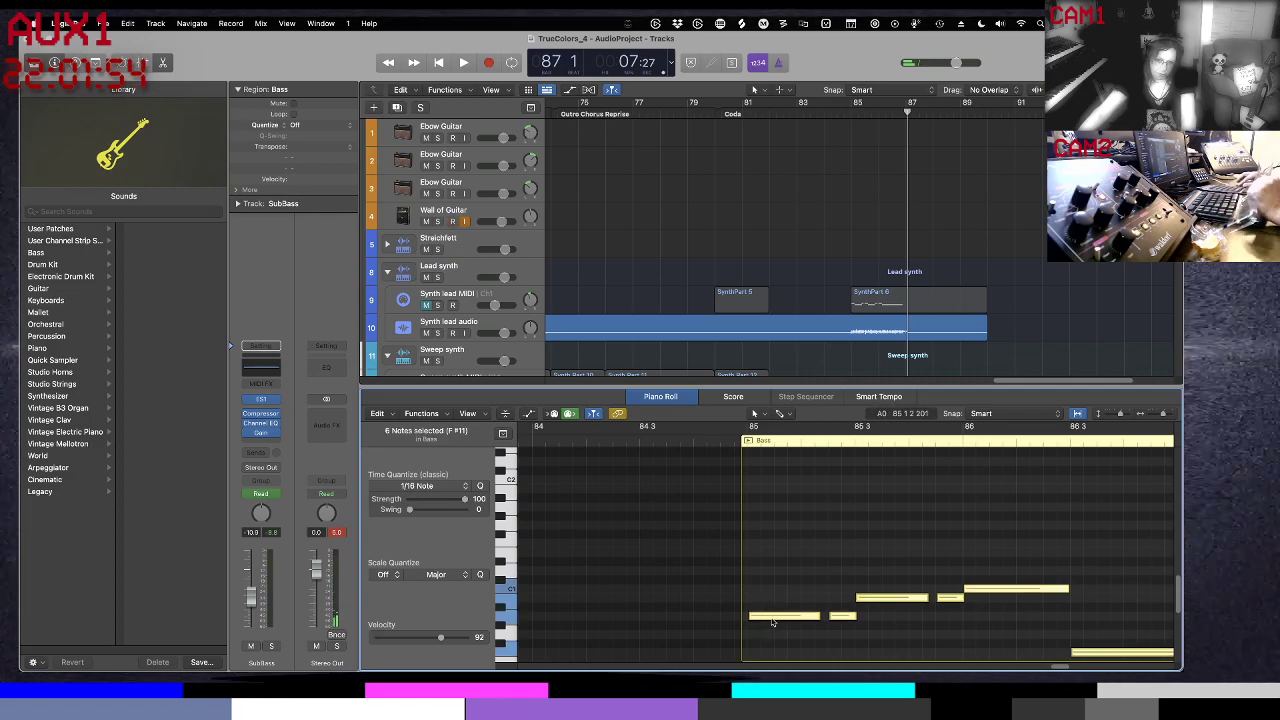
pyautogui.moveTo(768, 607); pyautogui.dragTo(773, 508)
pyautogui.moveTo(773, 508)
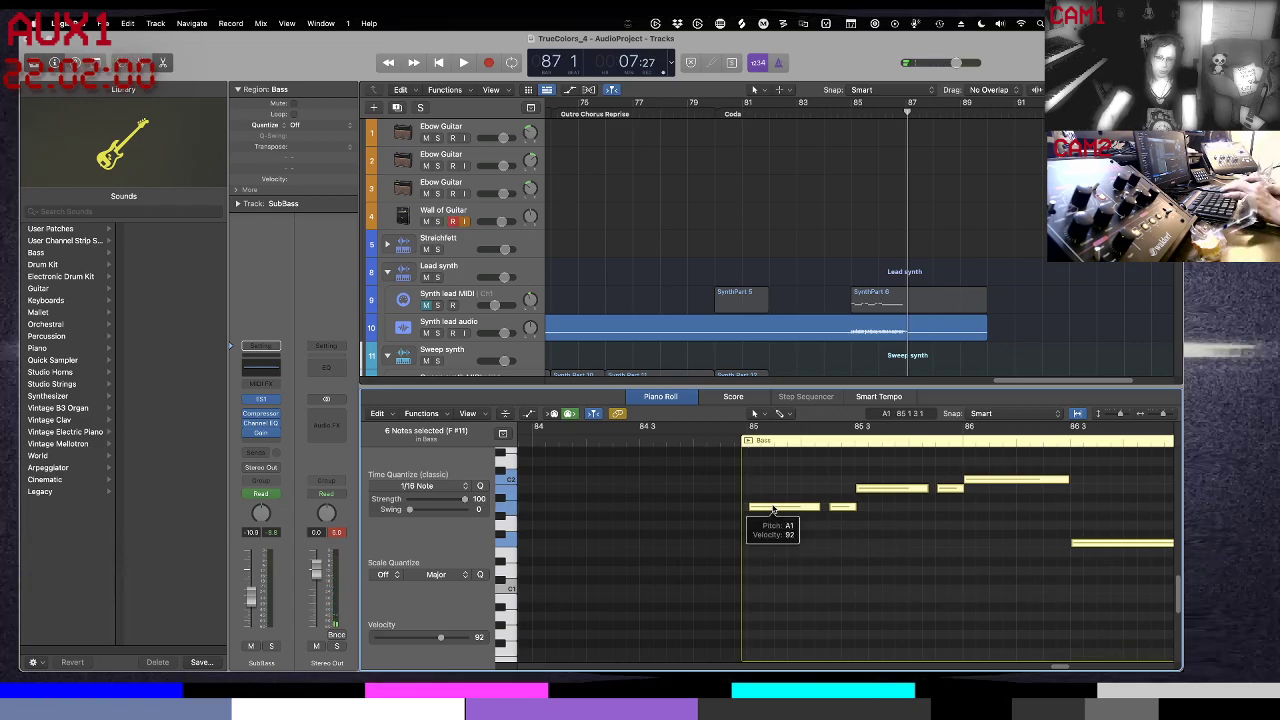
# Listen to the raised bass notes through to bar 87, clear the note selection and stop playback
pyautogui.press(',')
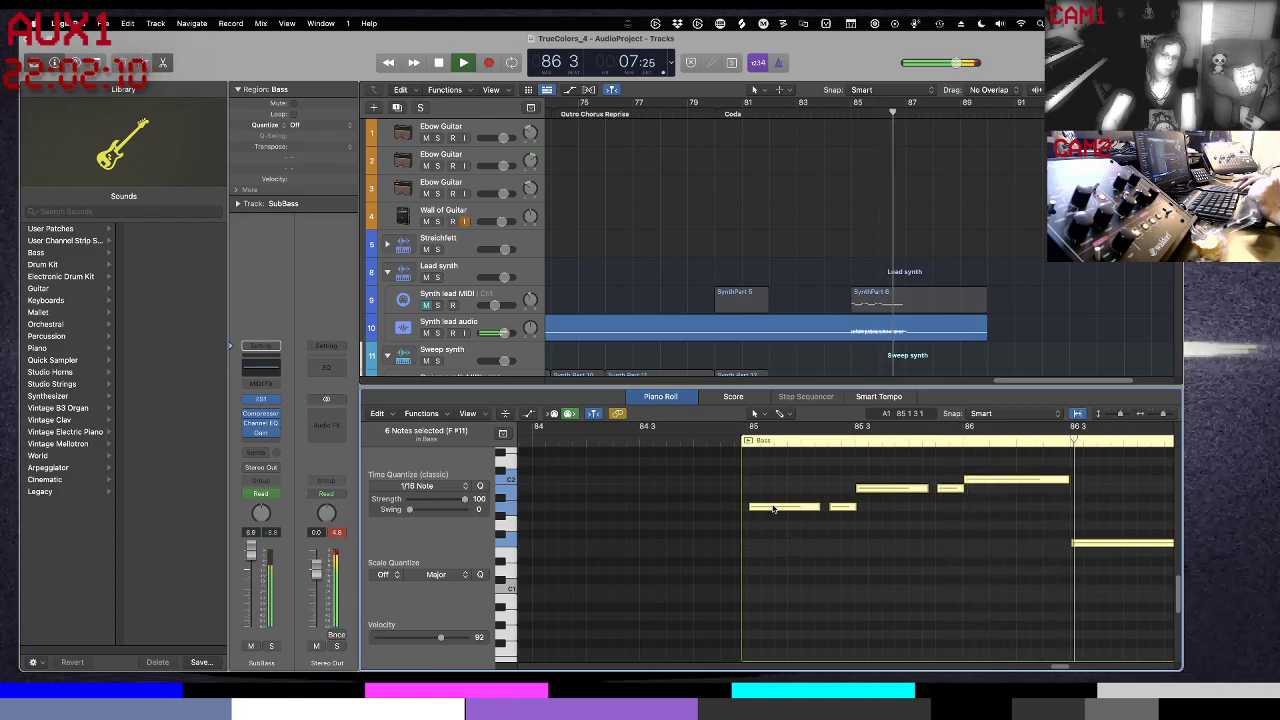
pyautogui.press('space')
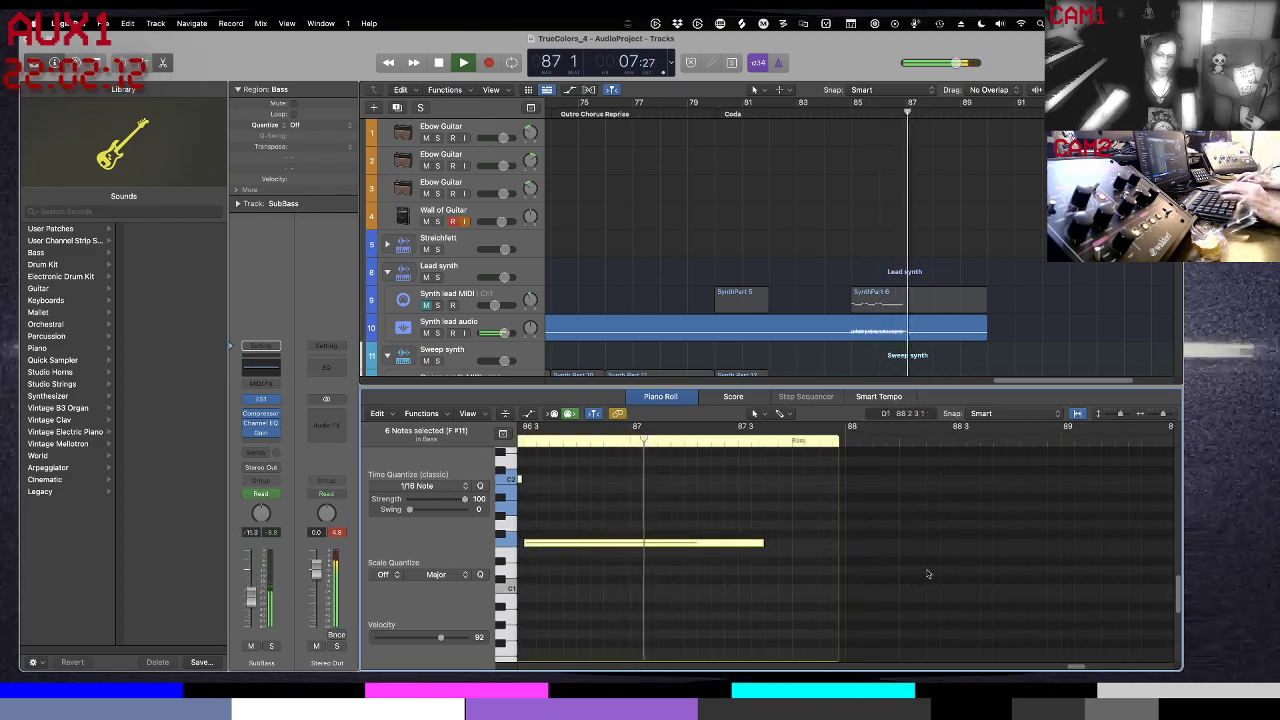
pyautogui.click(927, 614)
pyautogui.press('space')
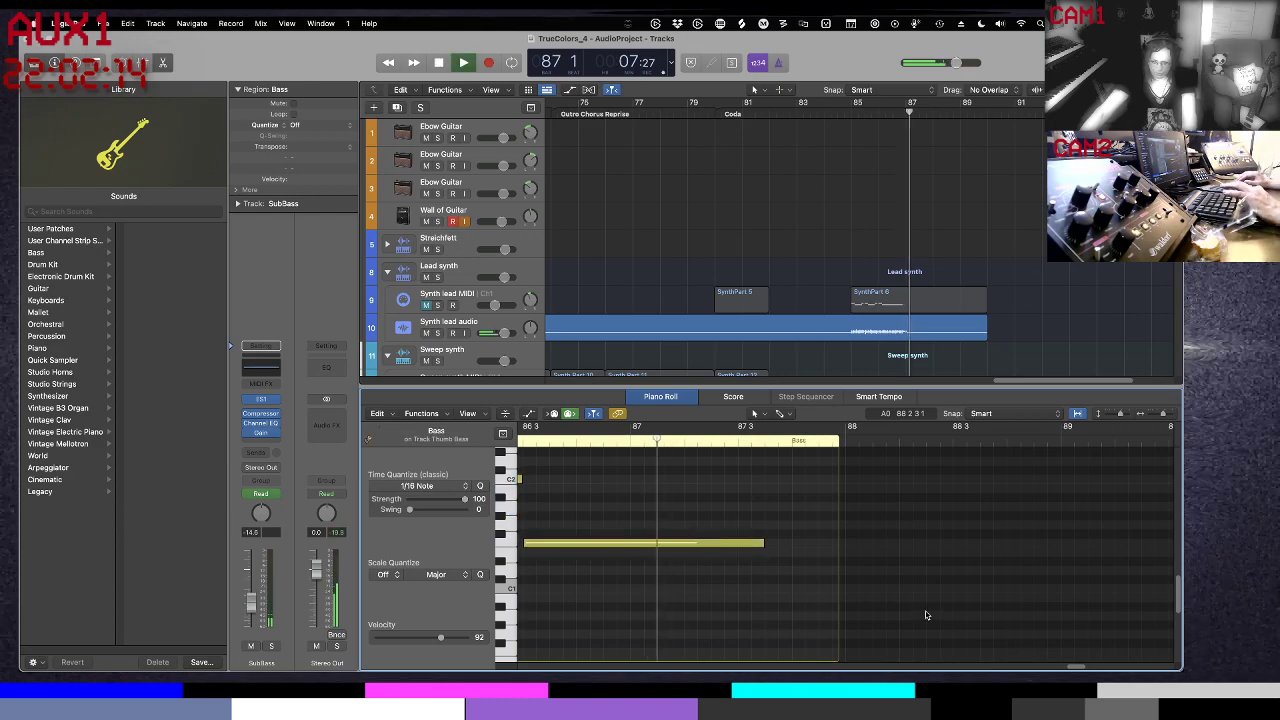
# Transpose all six notes of the Thumb Bass region up another octave, bringing the first note to A2
pyautogui.hscroll(-10, 886, 590)
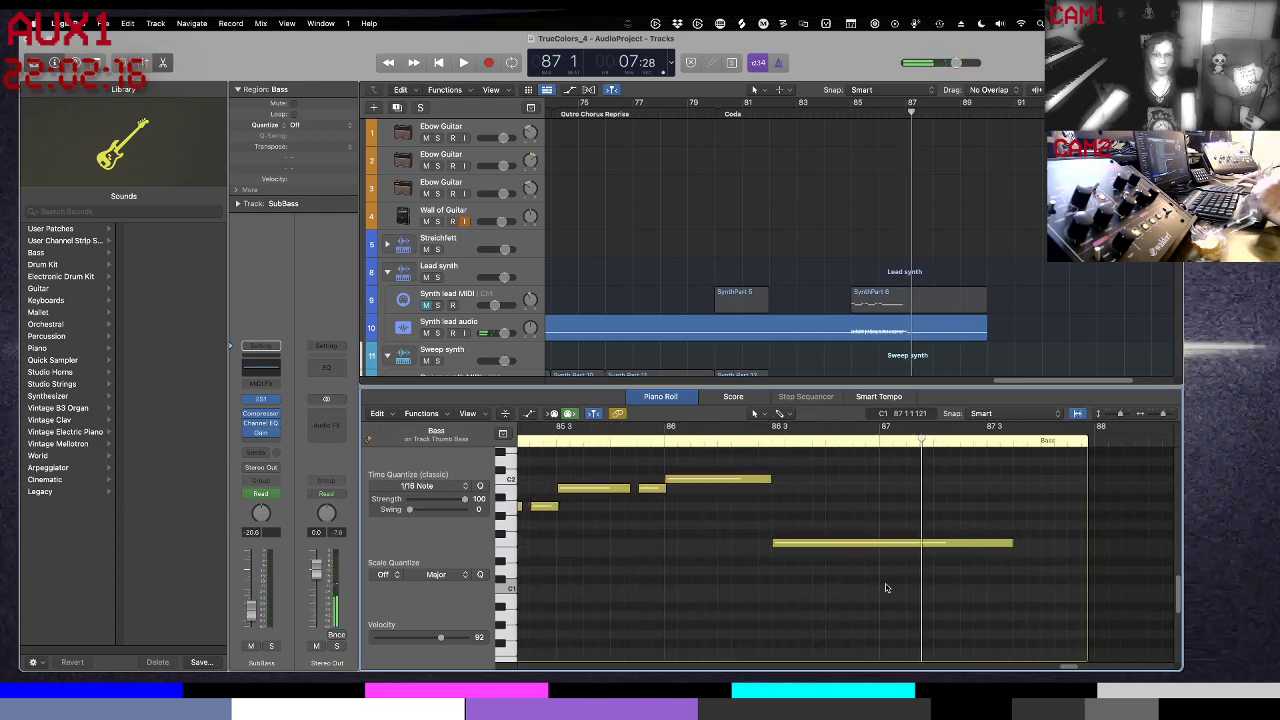
pyautogui.scroll(5, 885, 588)
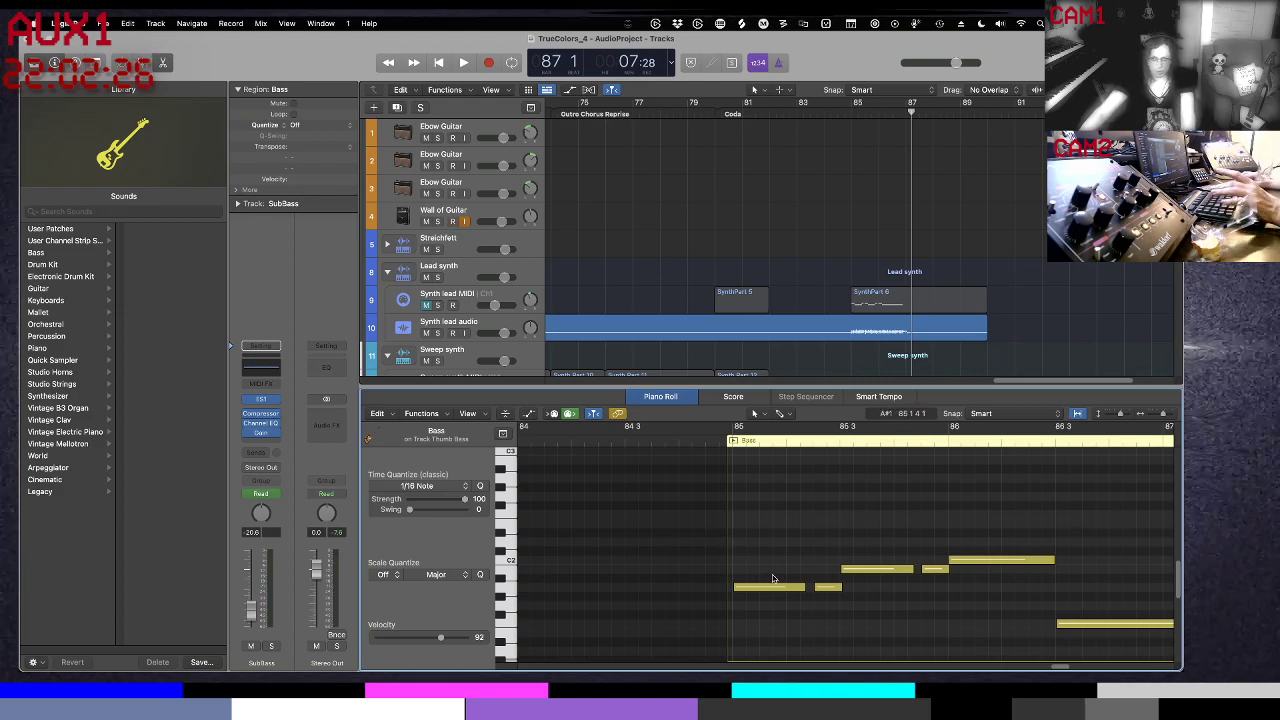
pyautogui.press('super+a')
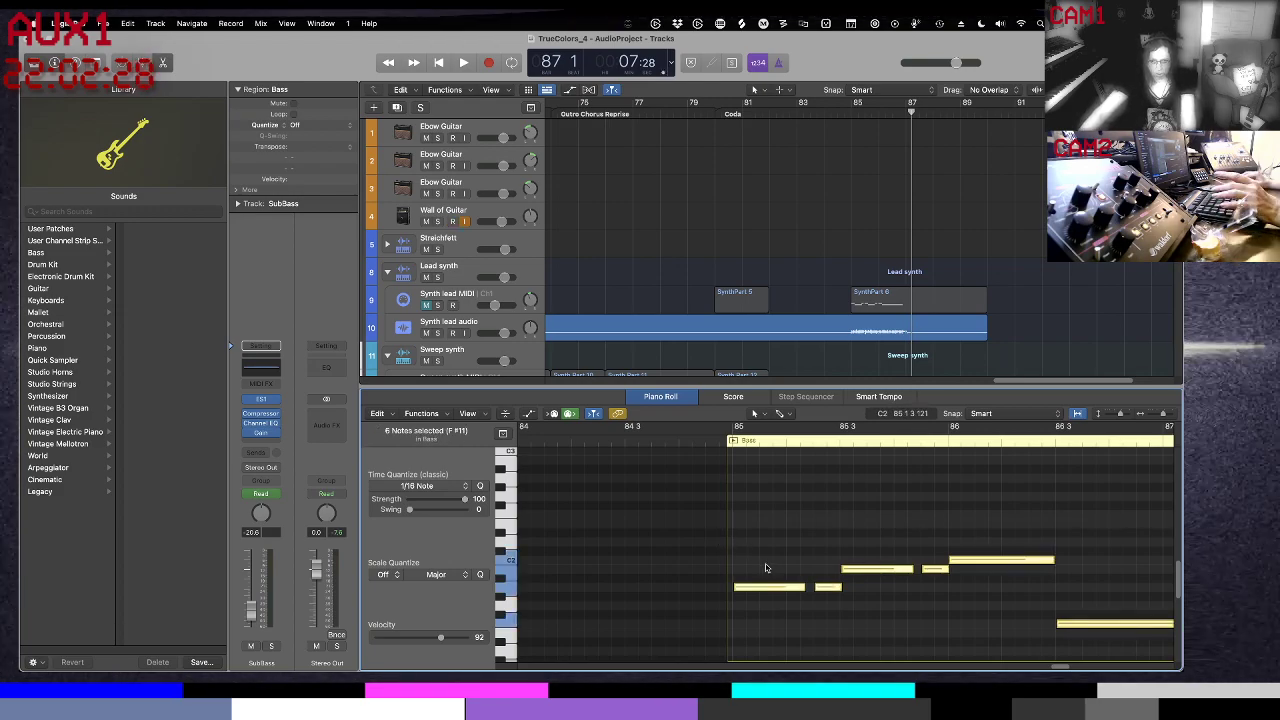
pyautogui.moveTo(767, 588)
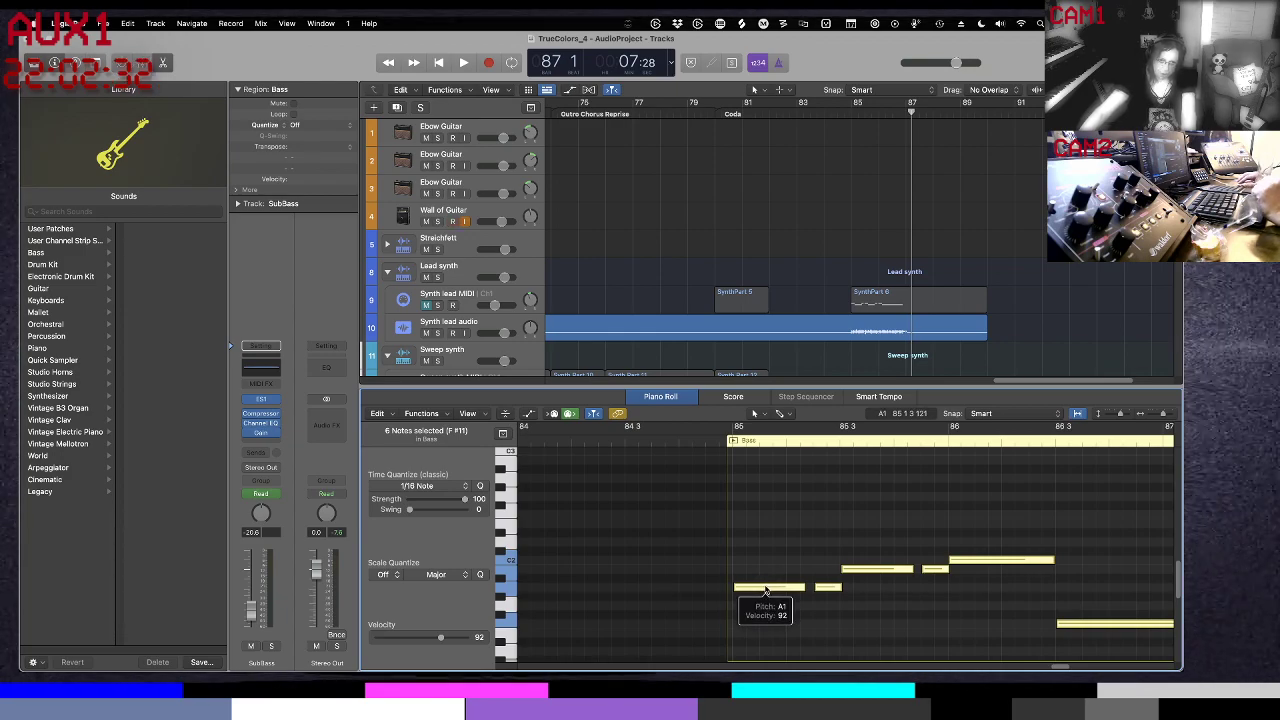
pyautogui.click(766, 589)
pyautogui.moveTo(766, 589); pyautogui.dragTo(762, 478)
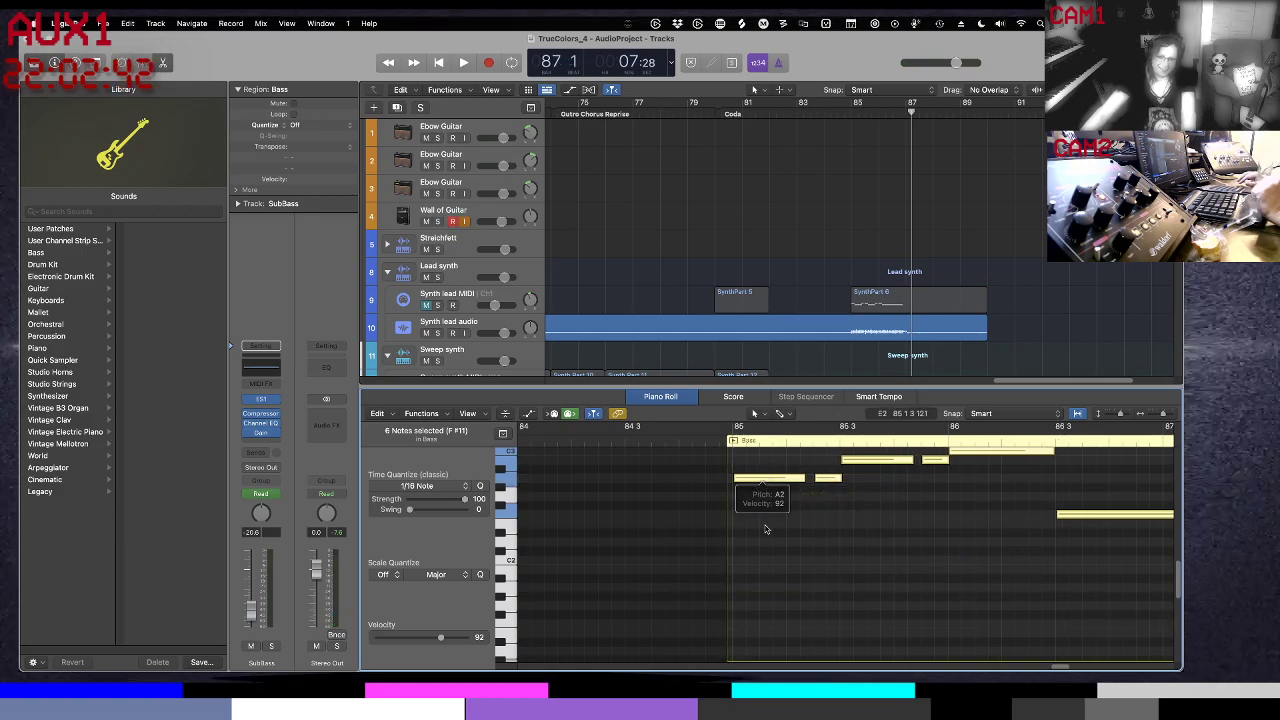
# Play the ending from just before bar 85 to hear the Thumb Bass notes at their new octave
pyautogui.scroll(4, 766, 529)
pyautogui.scroll(-6, 766, 529)
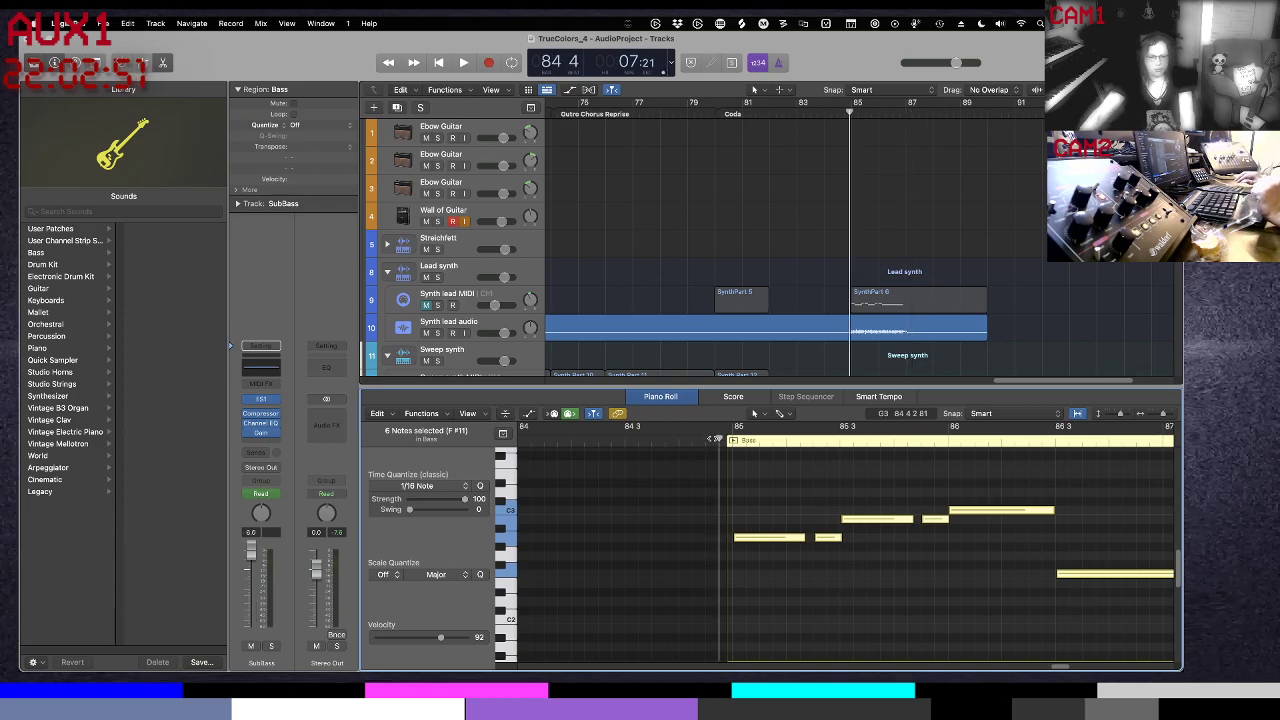
pyautogui.scroll(-8, 700, 254)
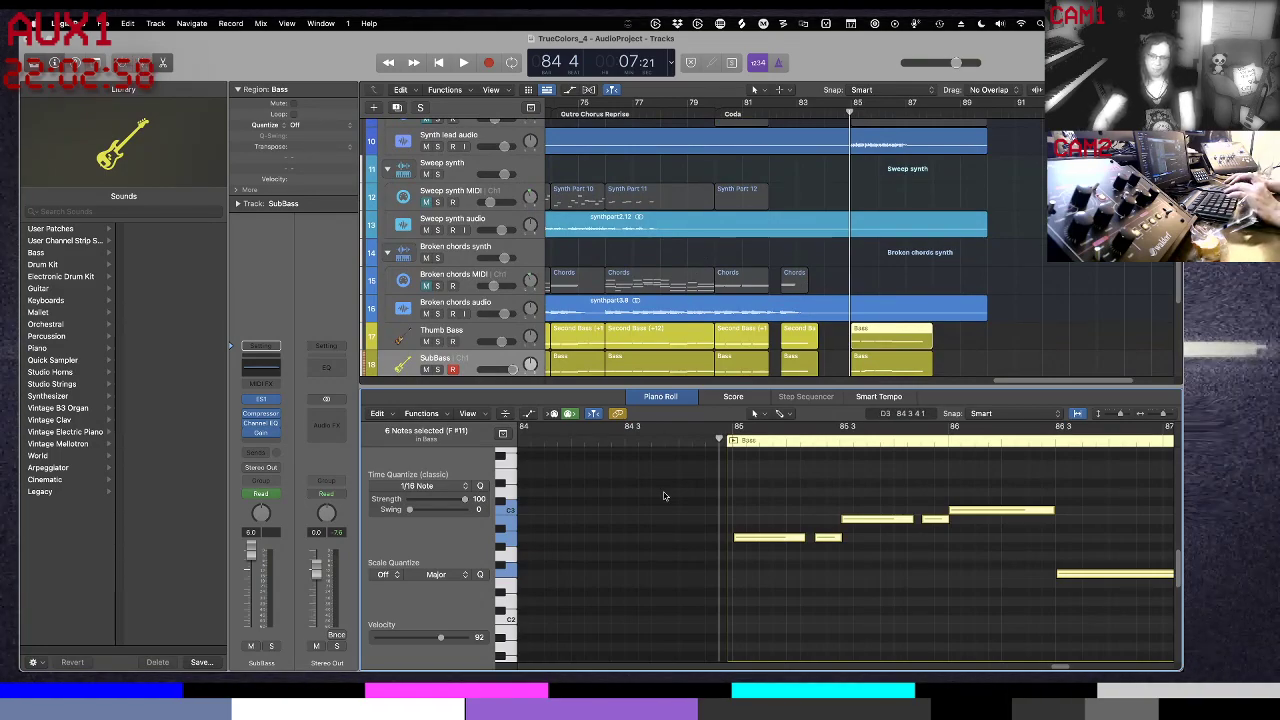
pyautogui.press('space')
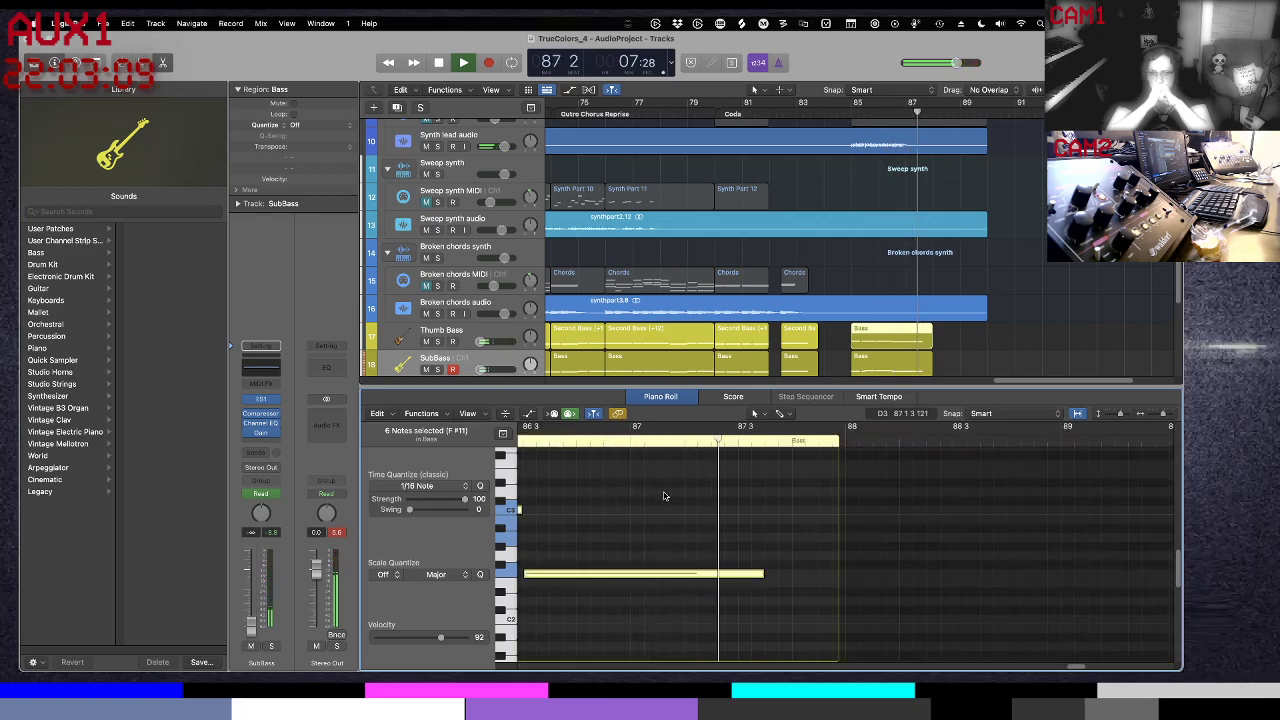
pyautogui.press('space')
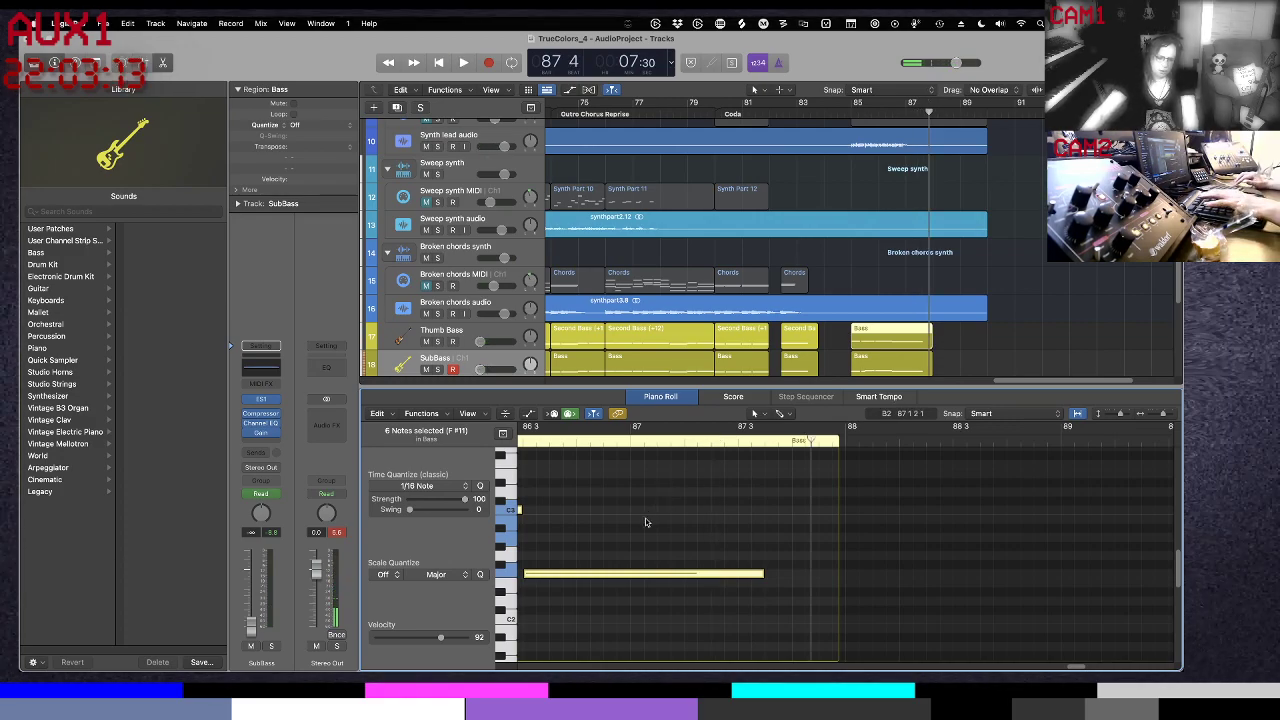
# Return to bar 85, raise all six notes of the Thumb Bass region by seven more semitones and close the note editor
pyautogui.press('e')
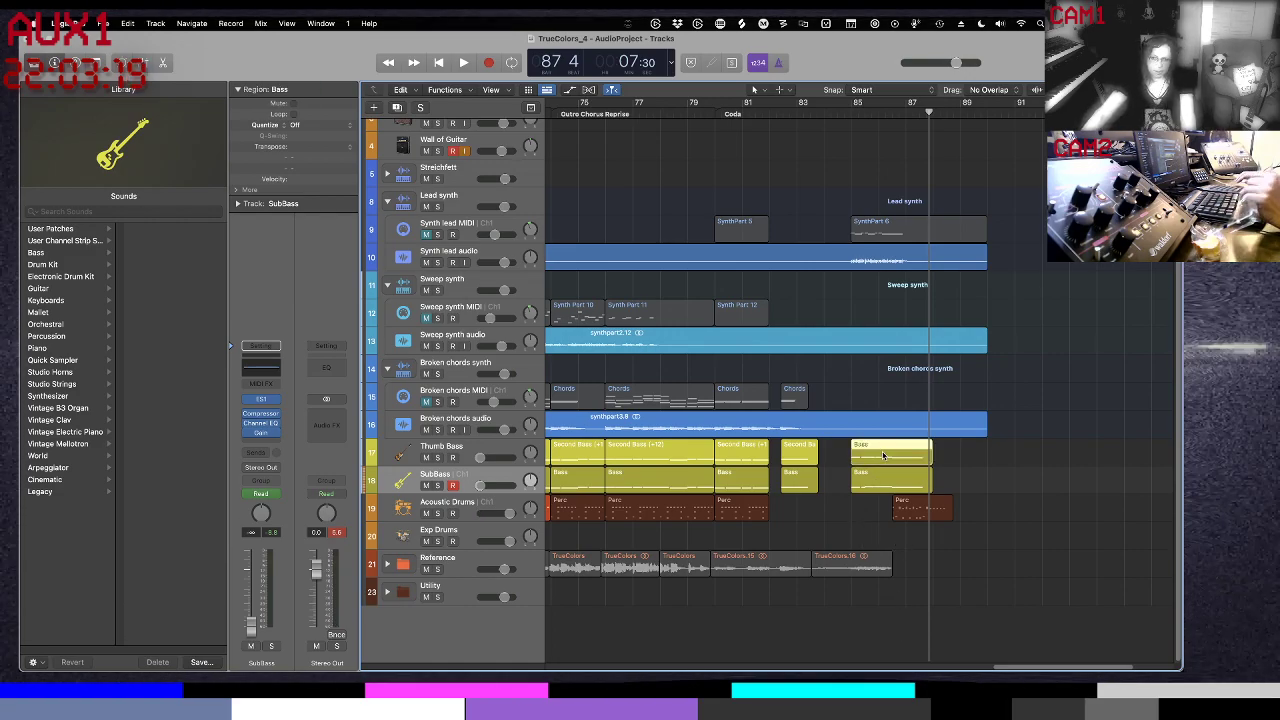
pyautogui.press(',')
pyautogui.press(',')
pyautogui.press(',')
pyautogui.press('e')
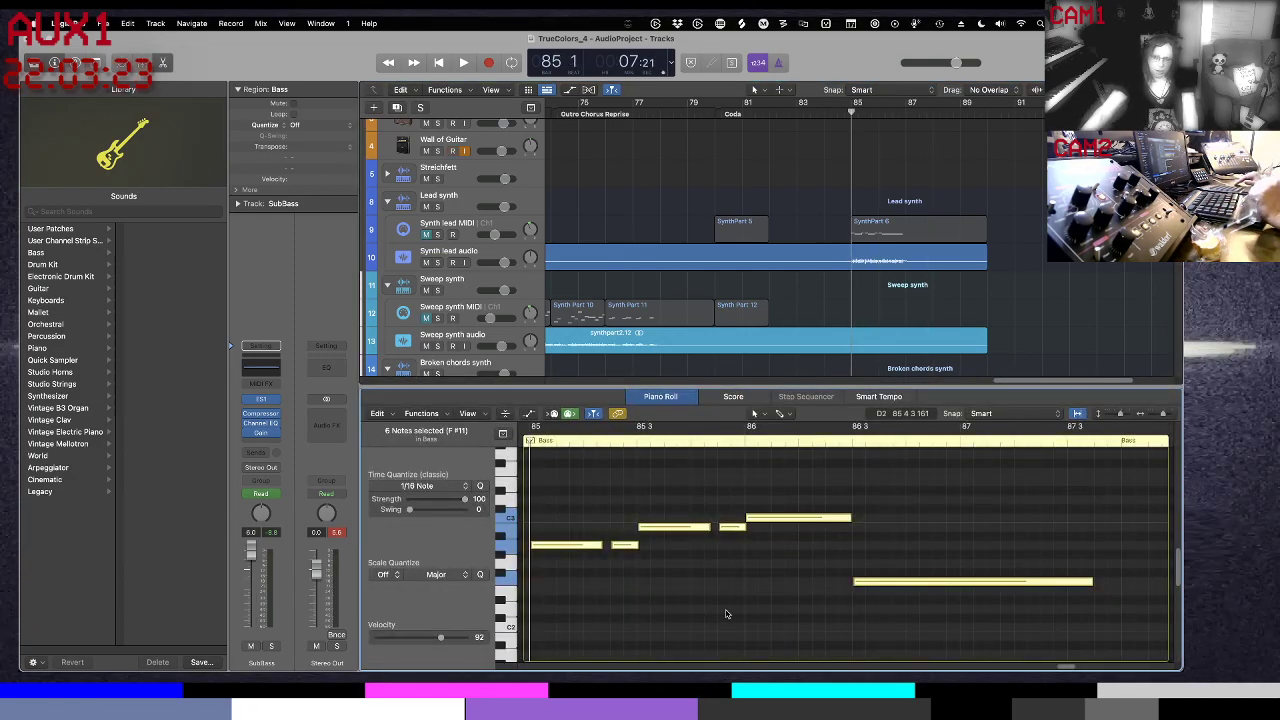
pyautogui.click(681, 600)
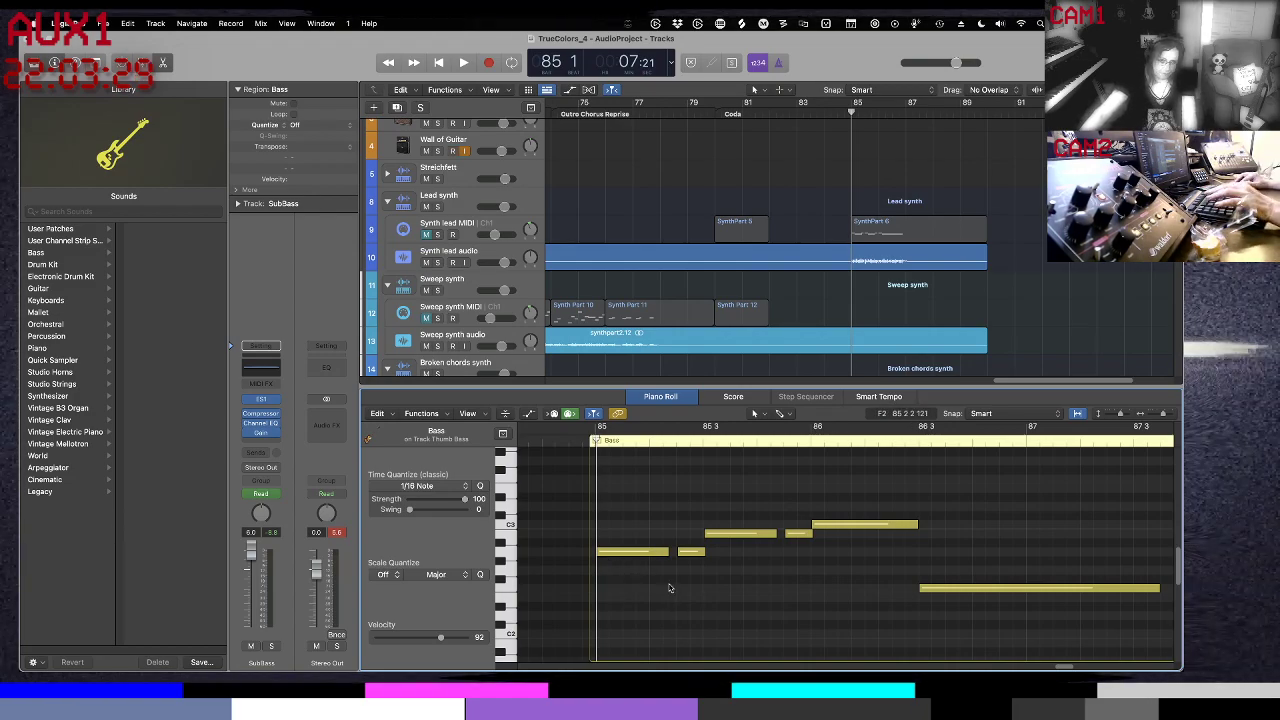
pyautogui.press('super+a')
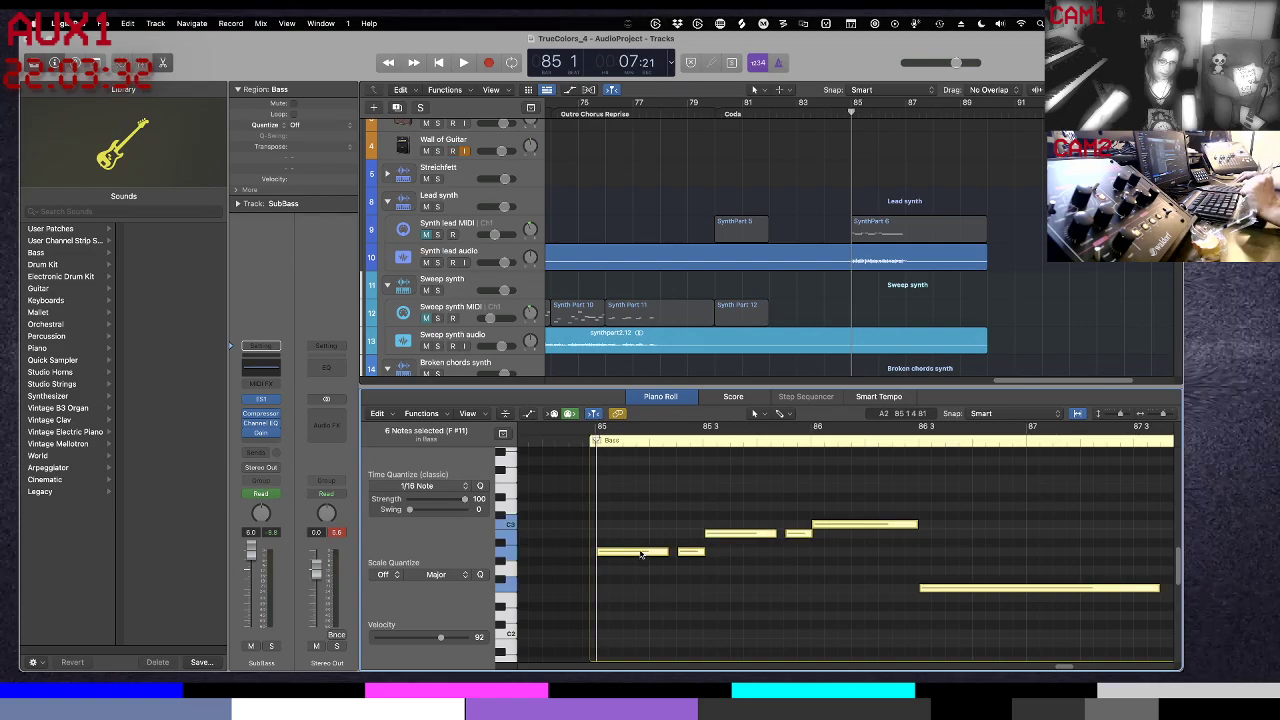
pyautogui.moveTo(641, 553); pyautogui.dragTo(643, 489)
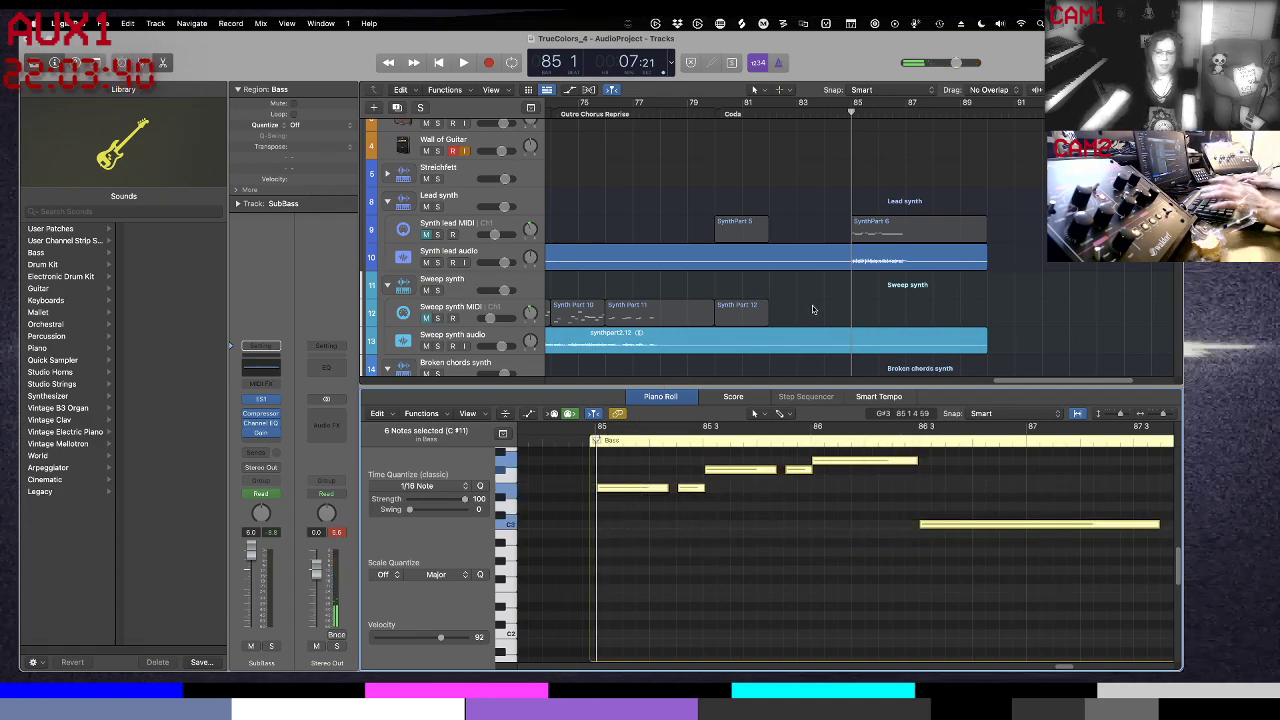
pyautogui.press('e')
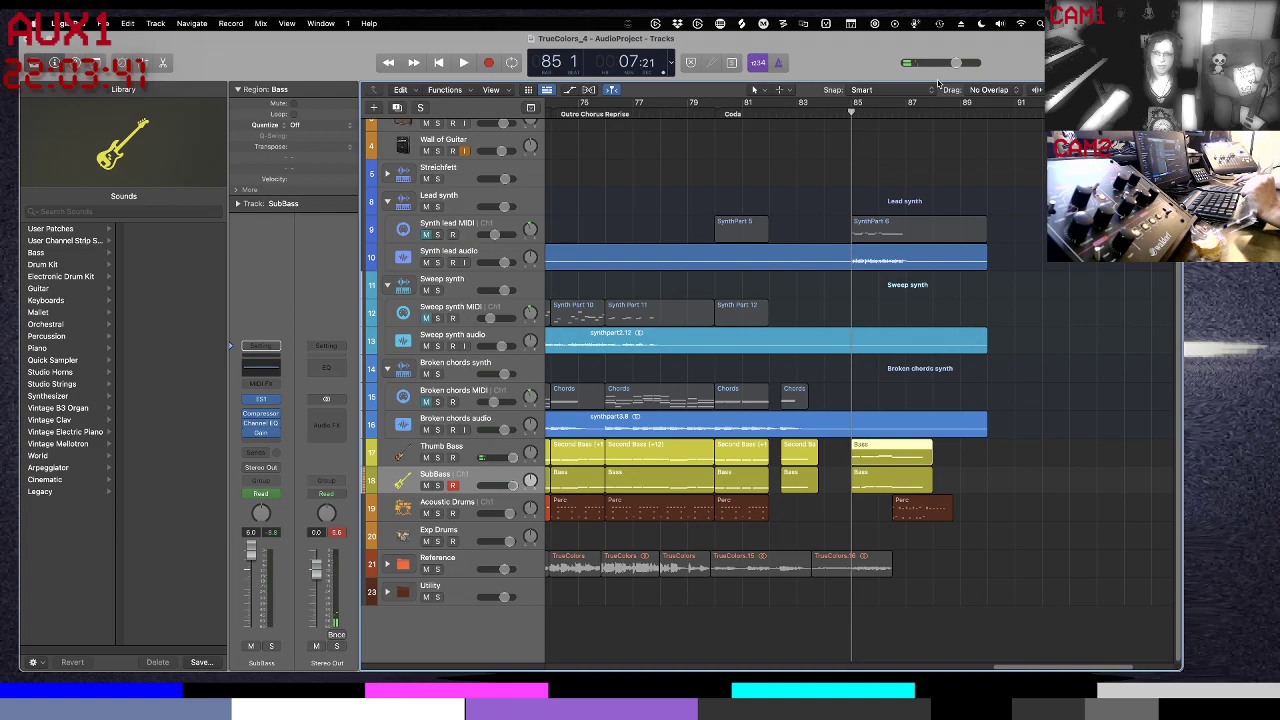
# Set a cycle range from bar 85 to bar 88 over the last Bass regions and play it back
pyautogui.moveTo(855, 103); pyautogui.dragTo(930, 106)
pyautogui.press('space')
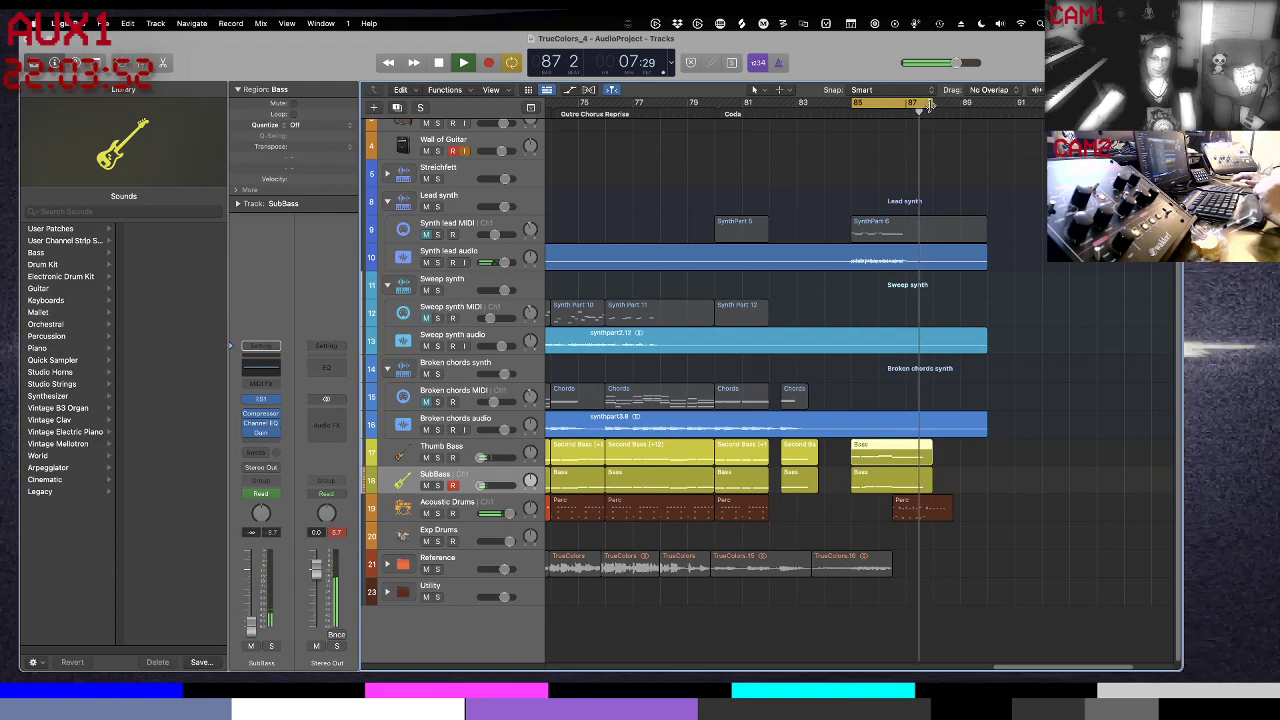
pyautogui.press('space')
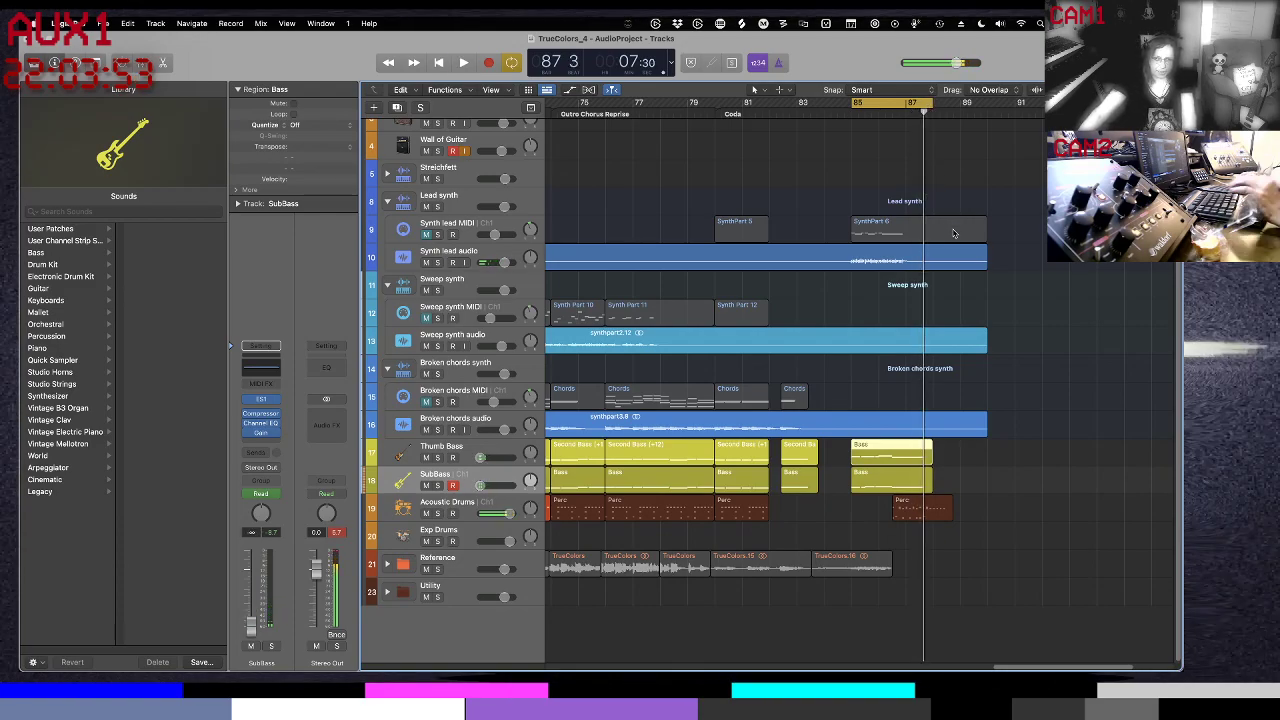
# Play the cycled ending from bar 85 and compare the levels of the SubBass and Thumb Bass tracks
pyautogui.click(502, 451)
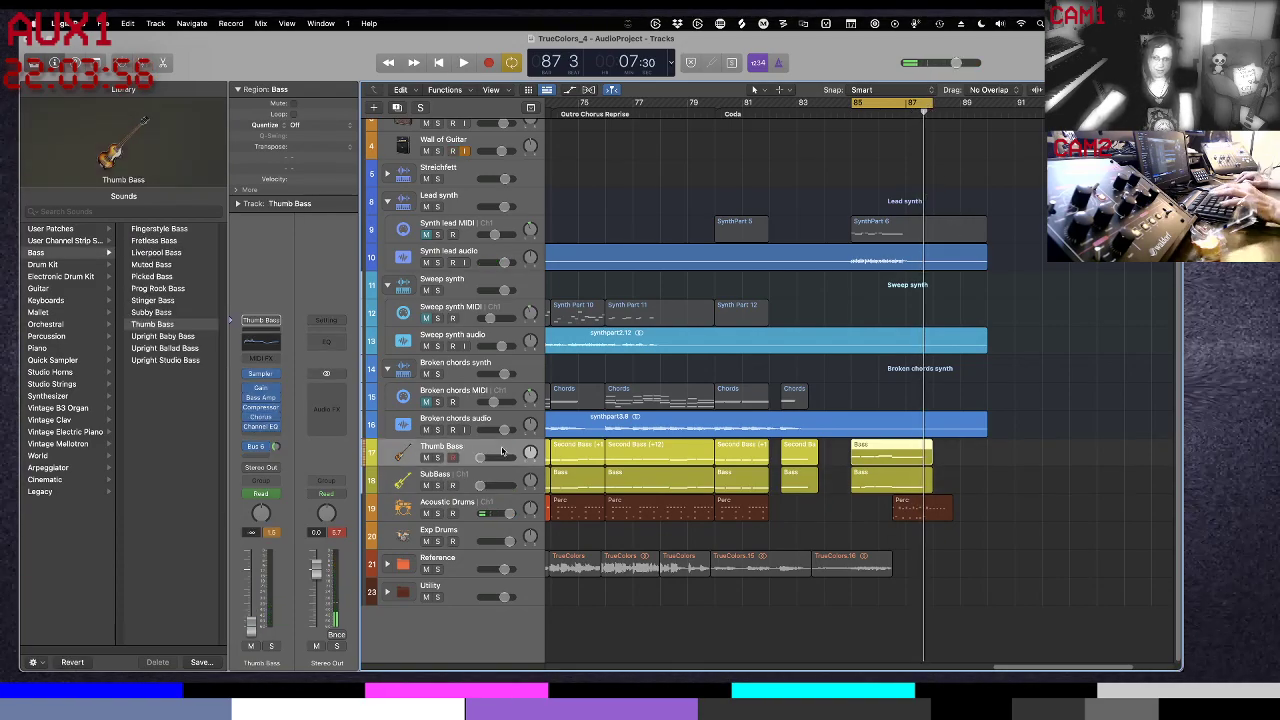
pyautogui.press('space')
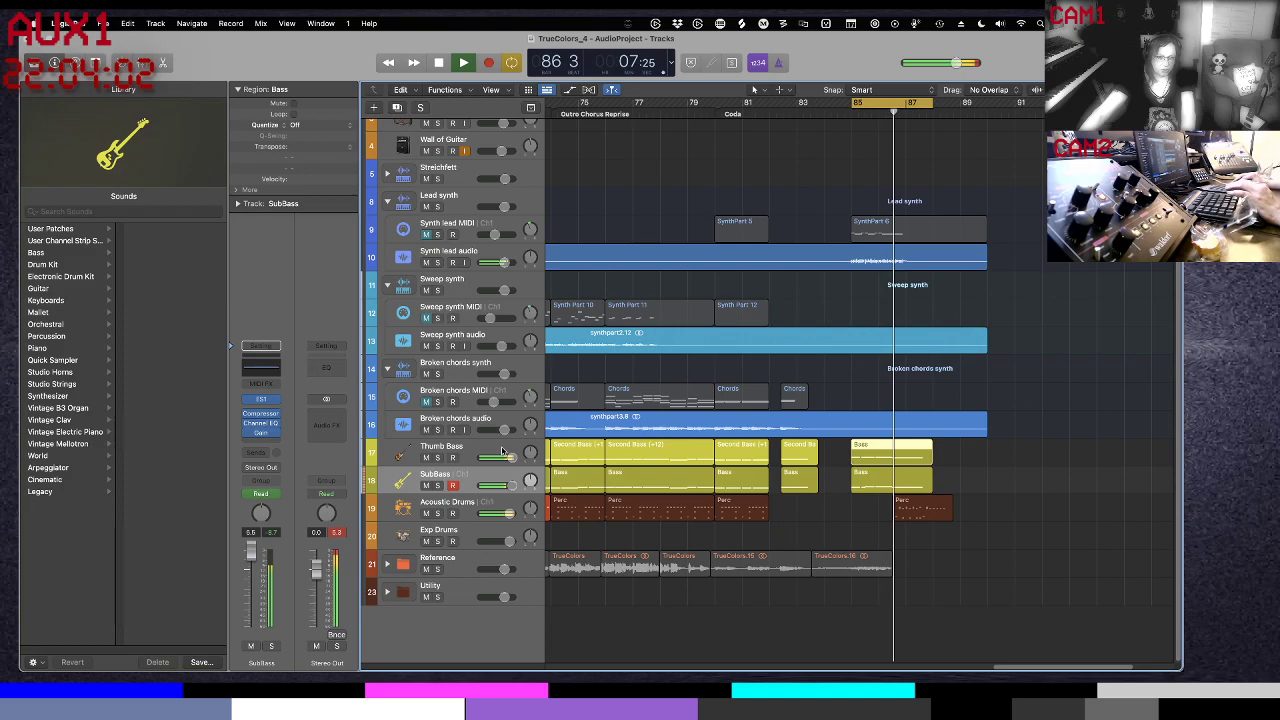
pyautogui.press('space')
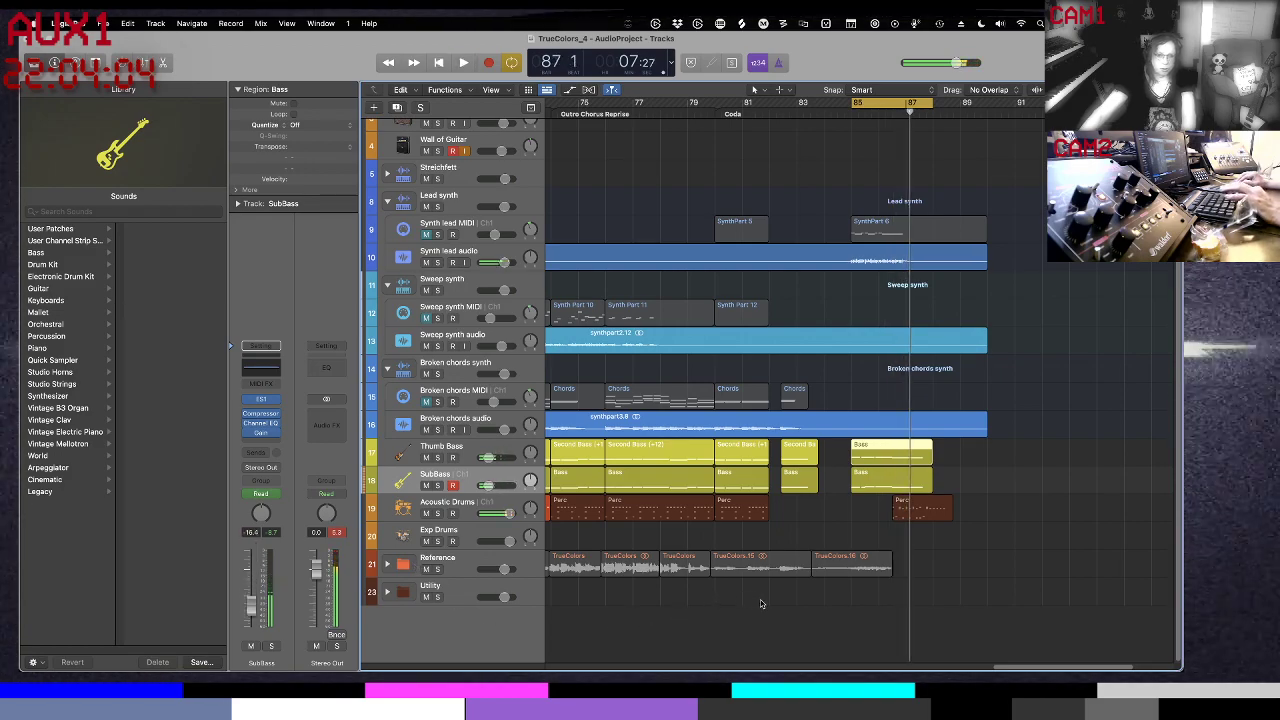
pyautogui.rightClick(510, 450)
pyautogui.click(508, 450)
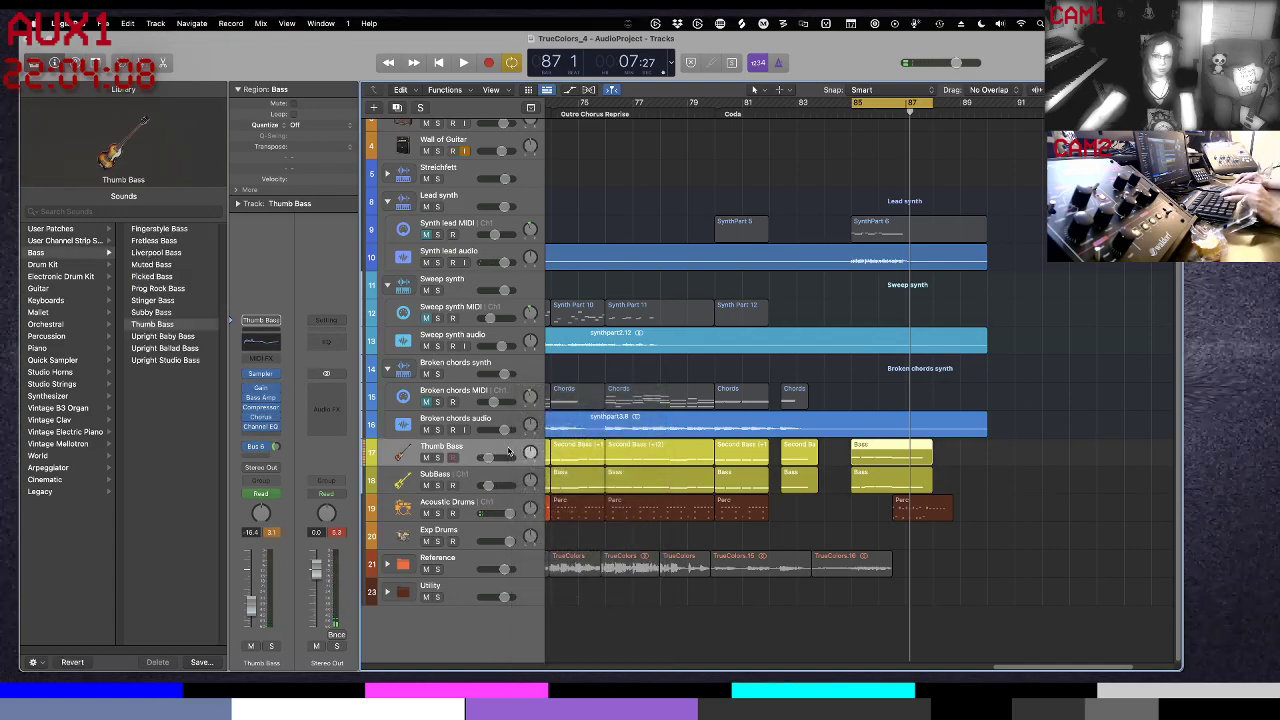
pyautogui.press('space')
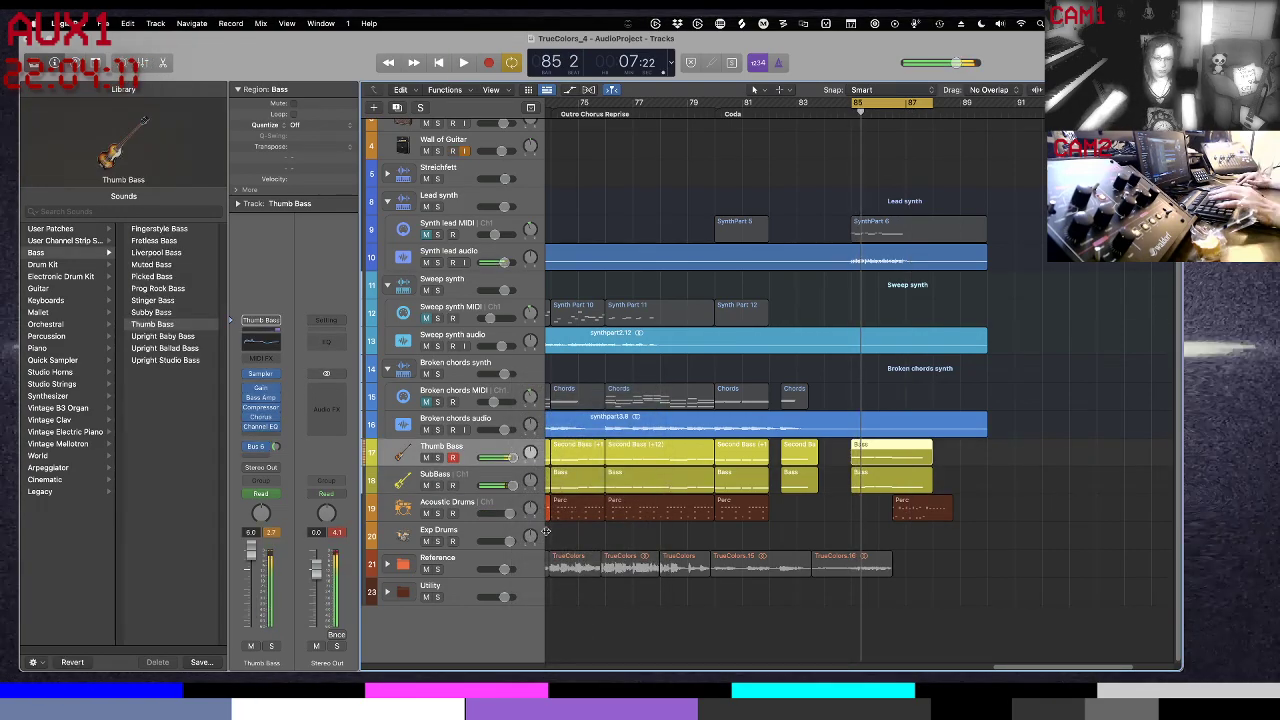
# Show track automation and delete the visible volume automation from the Thumb Bass track
pyautogui.press('a')
pyautogui.scroll(-1, 851, 400)
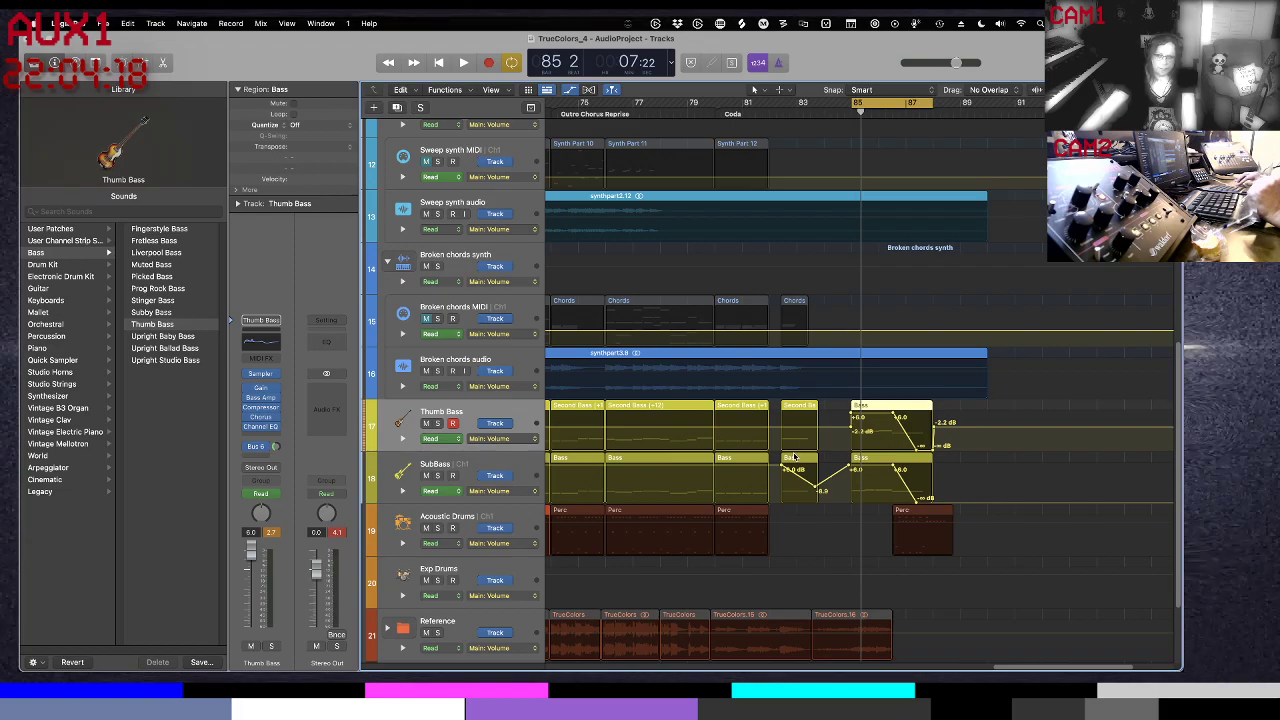
pyautogui.hscroll(5, 793, 457)
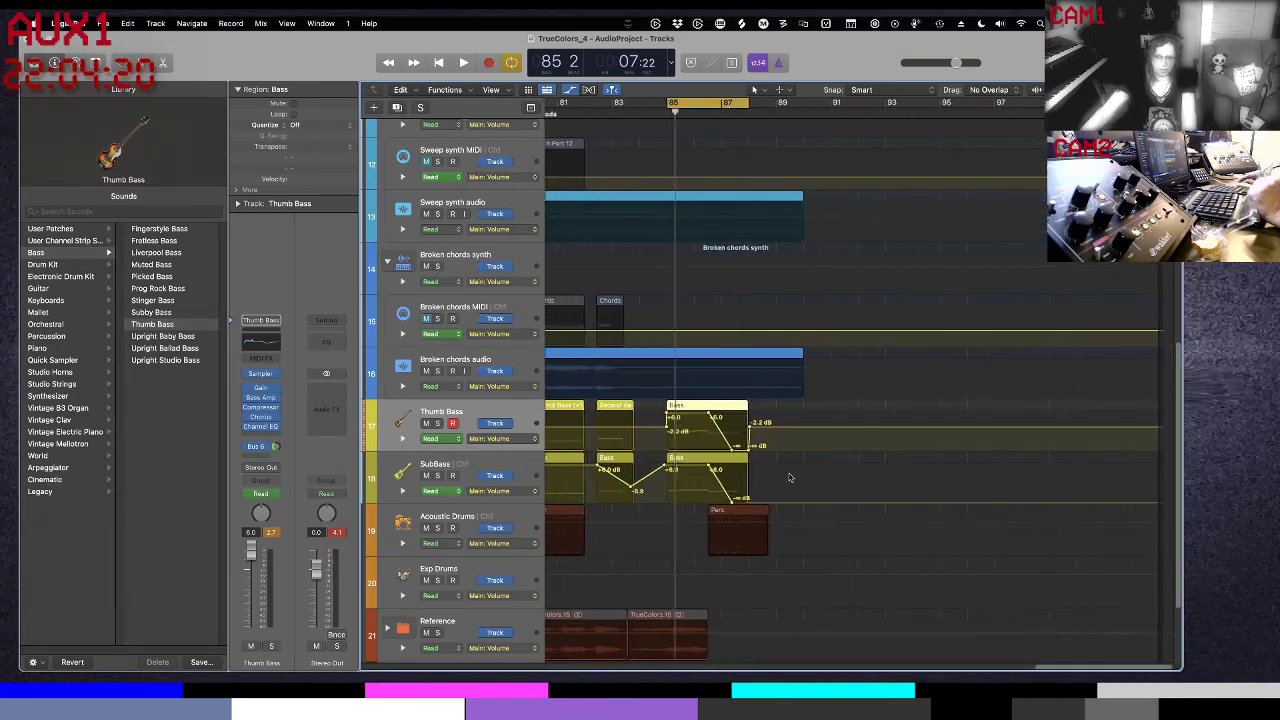
pyautogui.hscroll(-5, 789, 477)
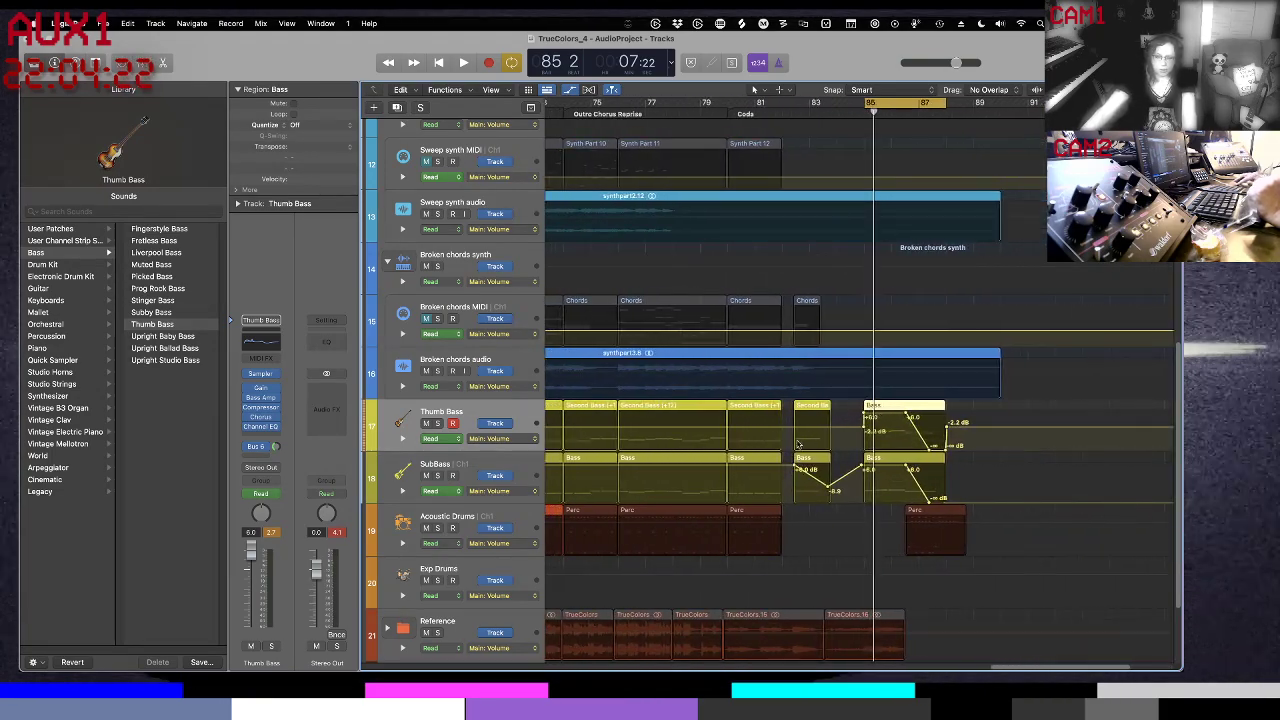
pyautogui.click(404, 441)
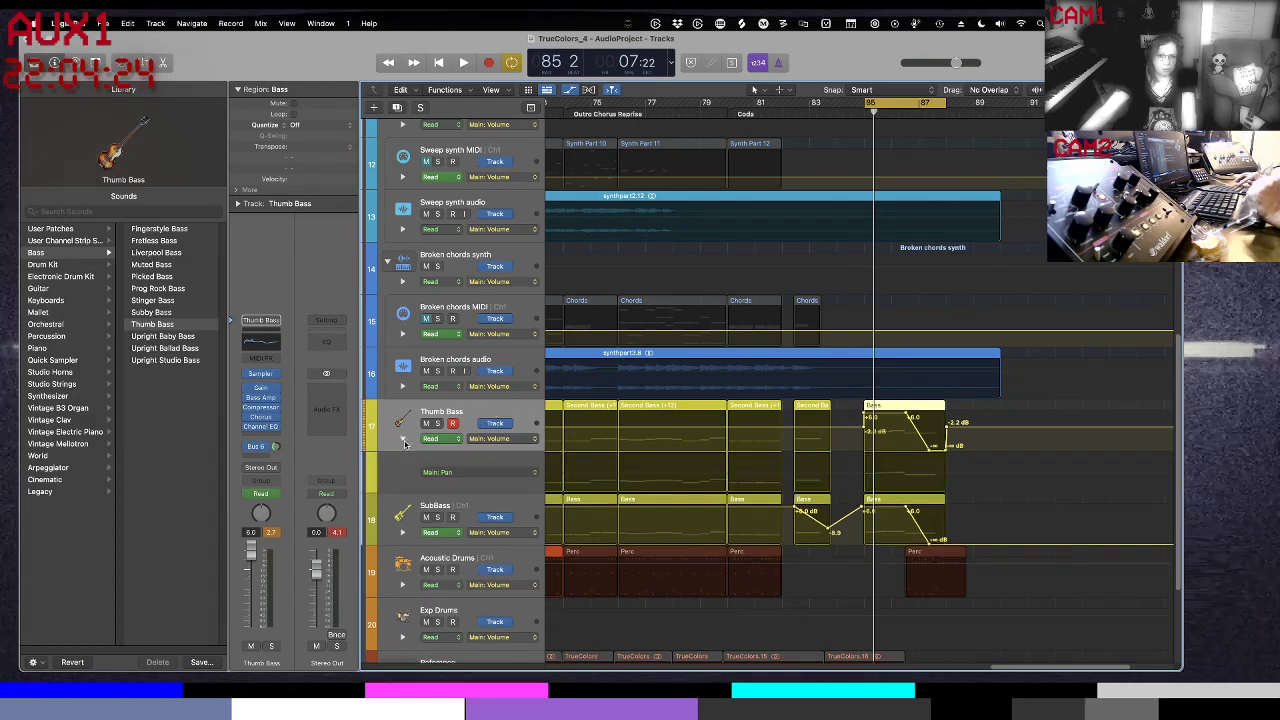
pyautogui.rightClick(516, 407)
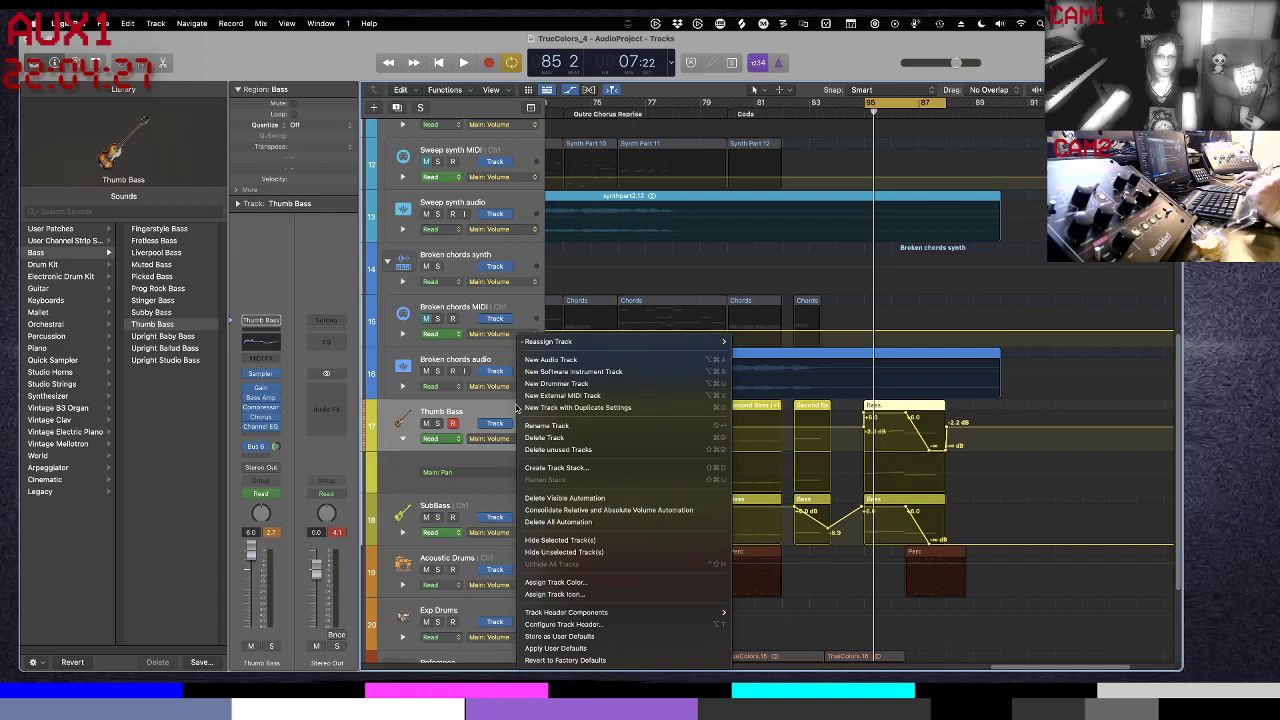
pyautogui.click(401, 440)
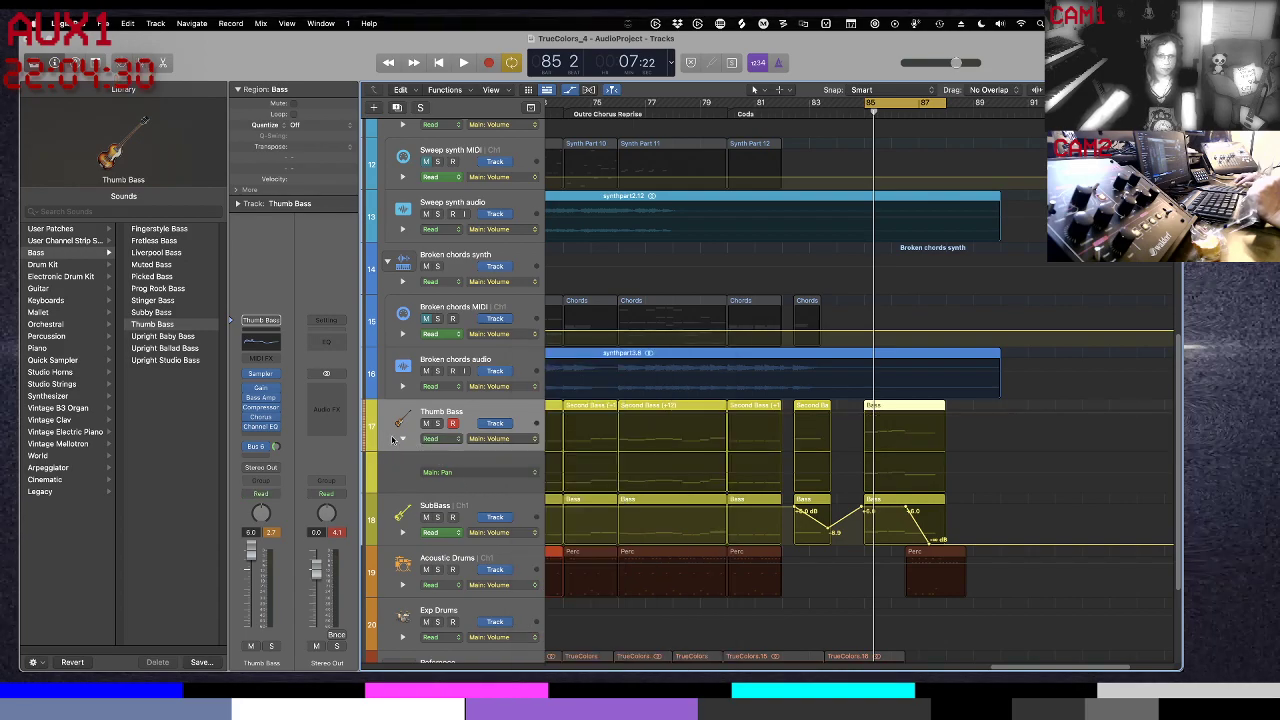
# Play the ending and lower the SubBass volume automation over the bar 85 region to about -0.6 dB
pyautogui.press('space')
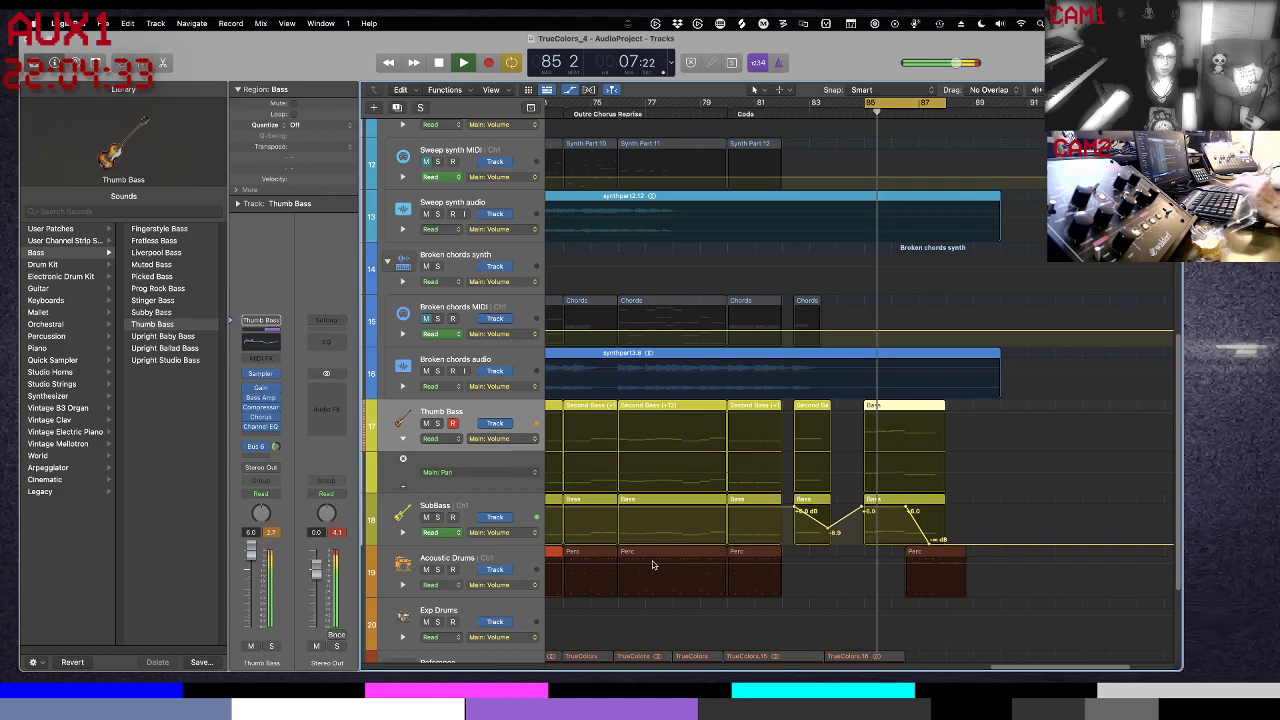
pyautogui.press('space')
pyautogui.moveTo(882, 515); pyautogui.dragTo(882, 522)
pyautogui.press('space')
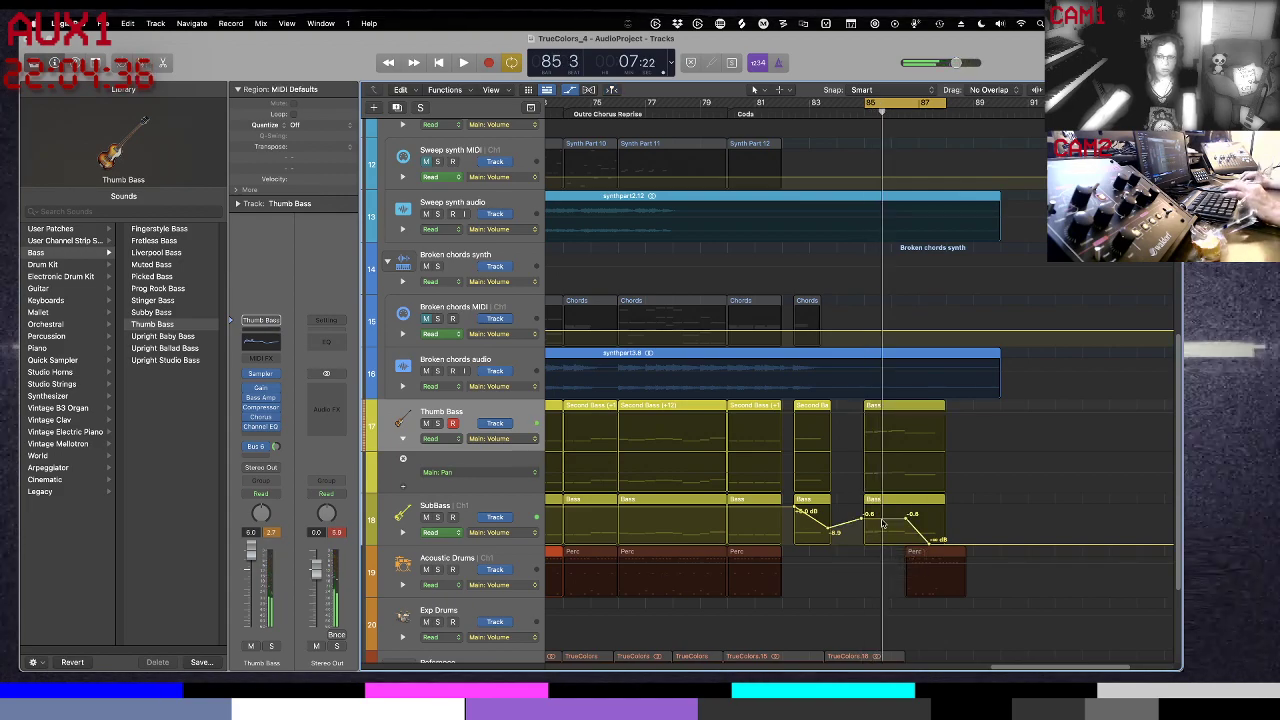
pyautogui.press('space')
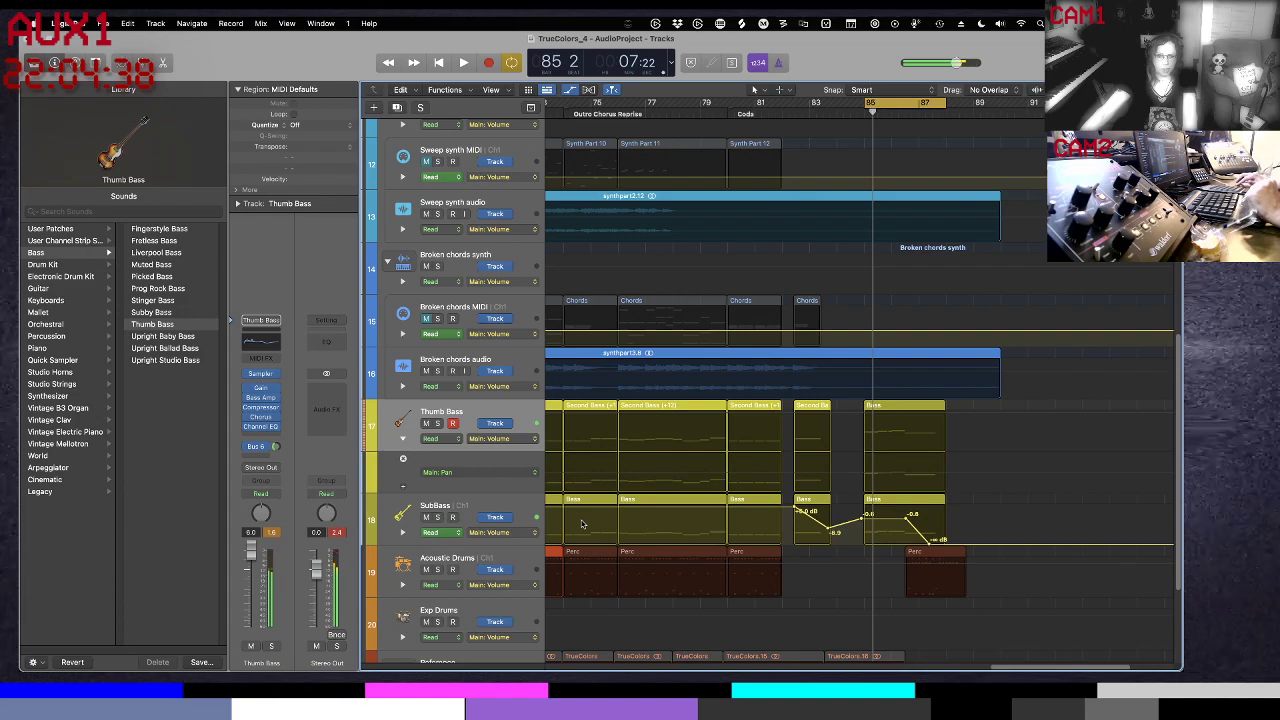
# Delete the SubBass track's visible volume automation, hide the automation lanes and play the ending
pyautogui.rightClick(533, 513)
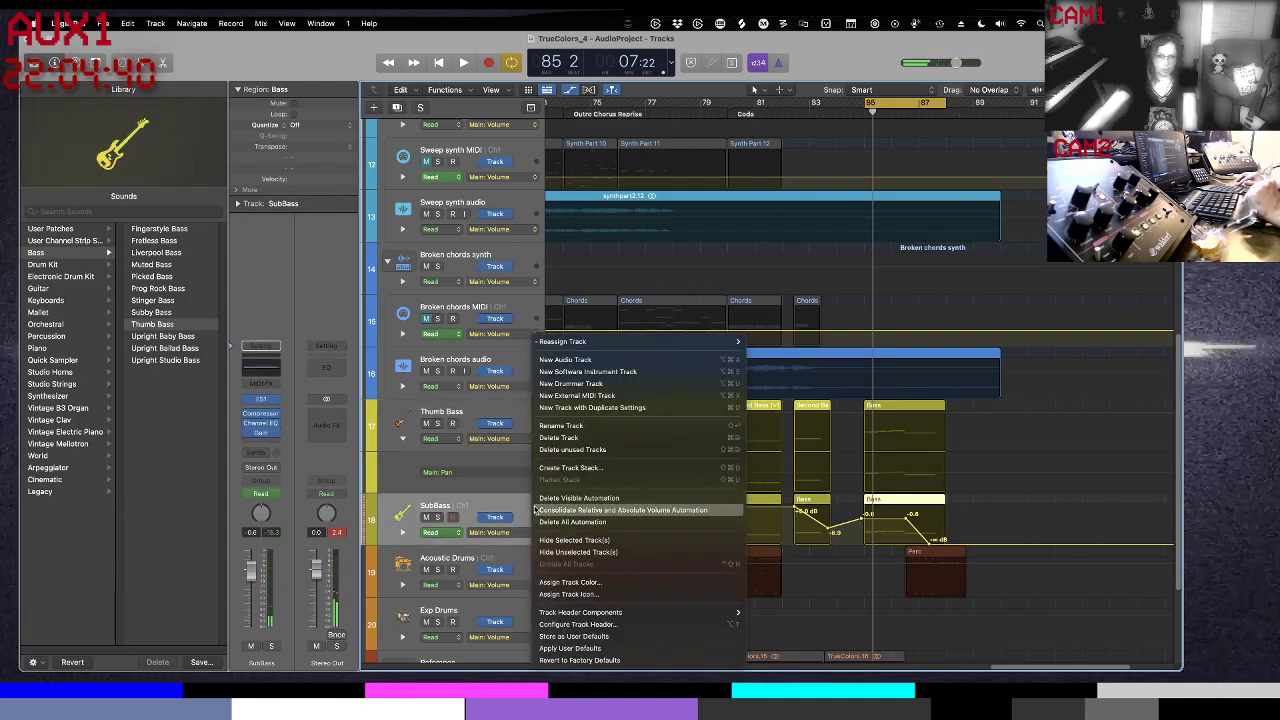
pyautogui.click(545, 497)
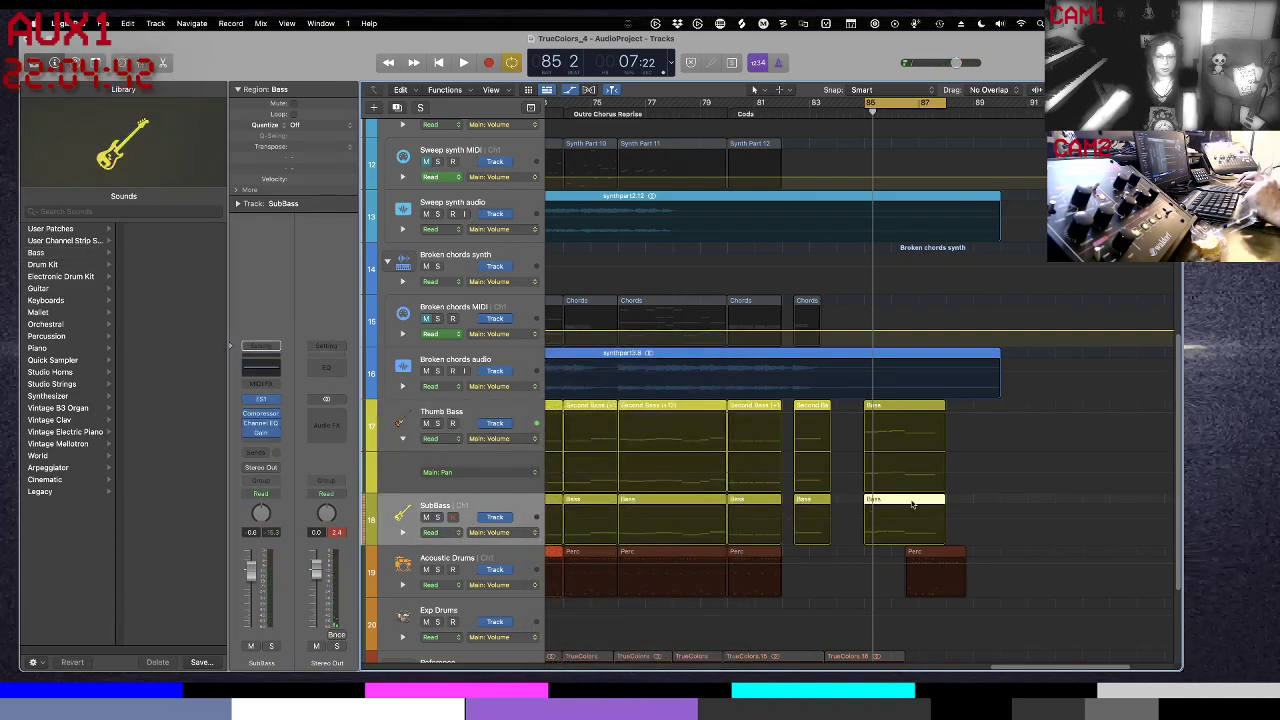
pyautogui.press('a')
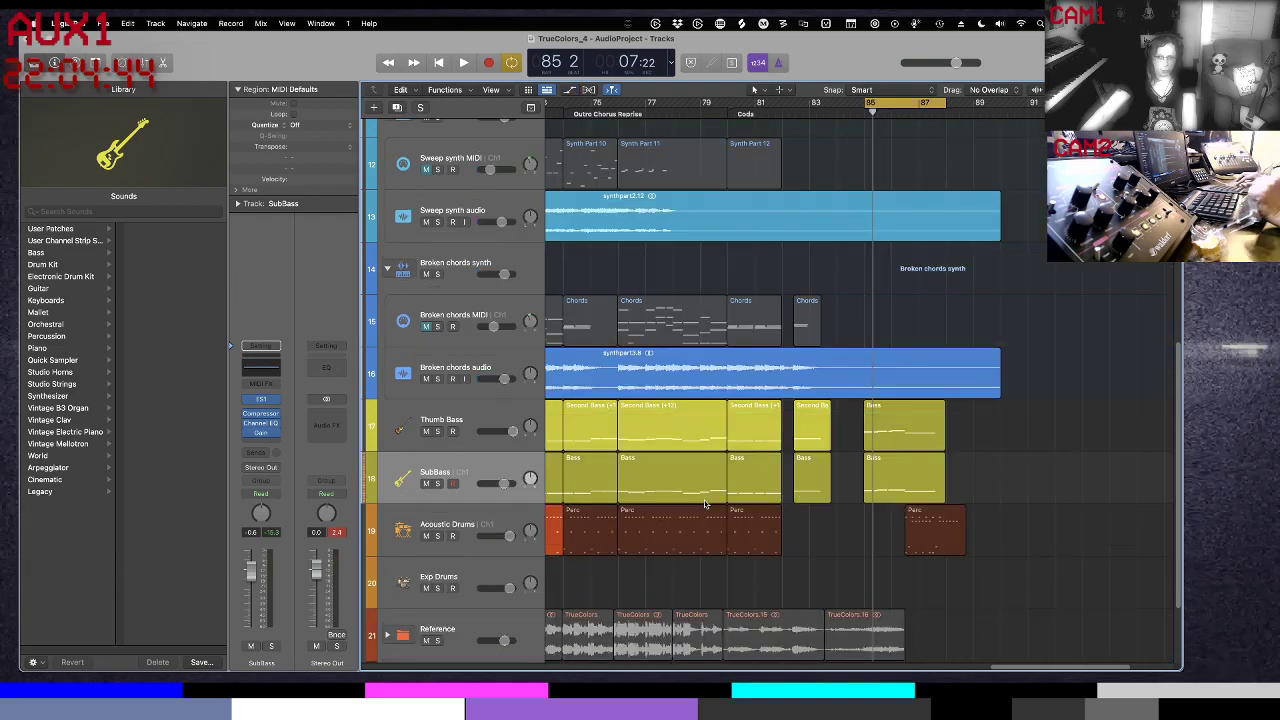
pyautogui.press('super+Up')
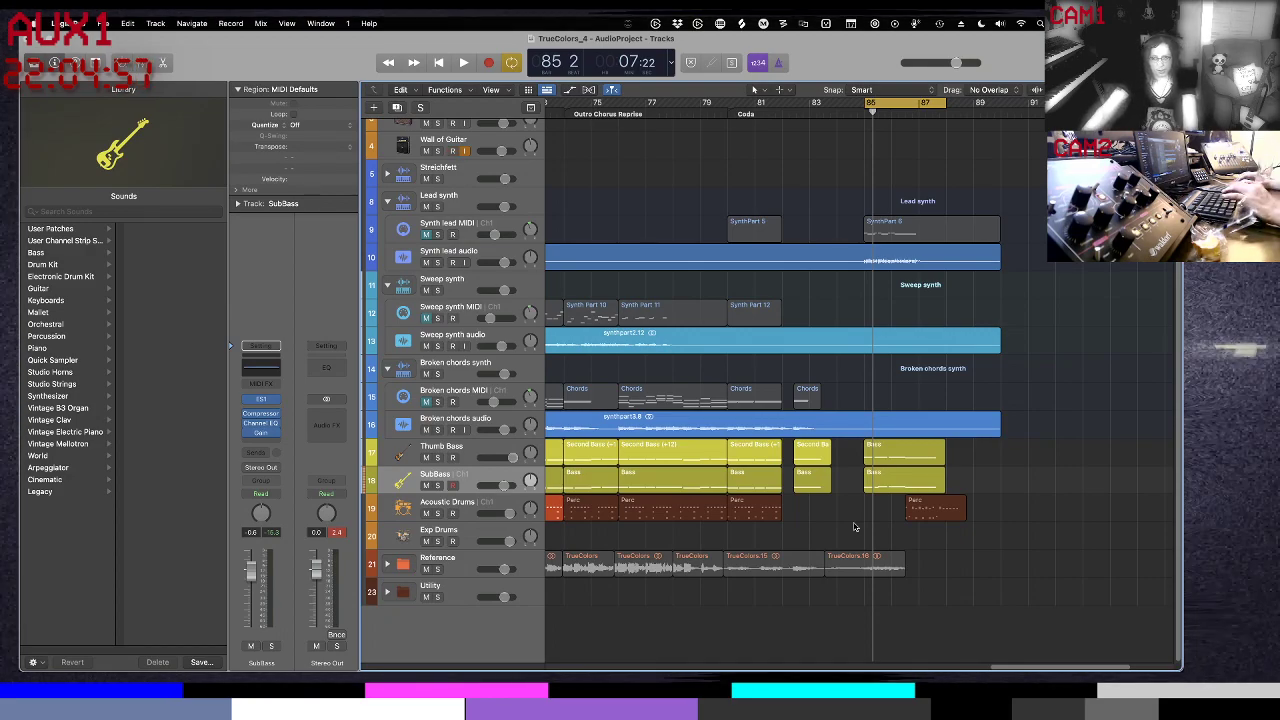
pyautogui.press('space')
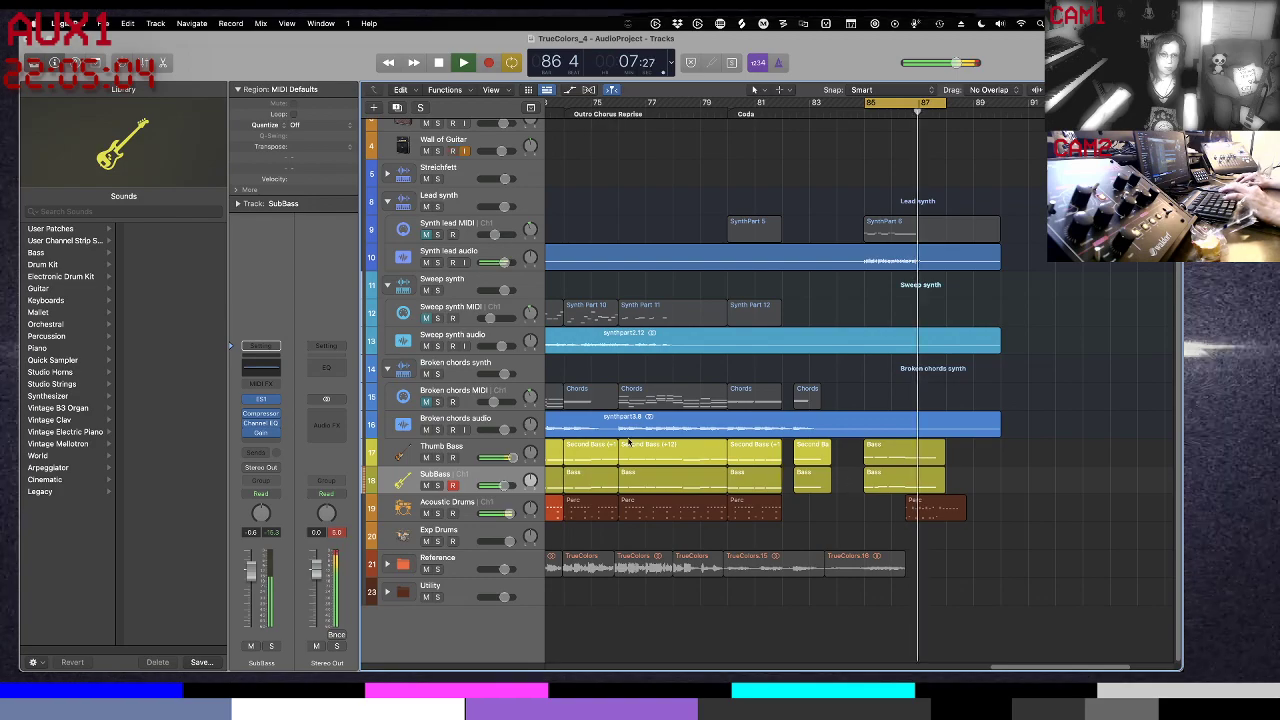
# Set the Thumb Bass track's volume to -1.0 dB and play the cycled ending to check the balance
pyautogui.click(437, 473)
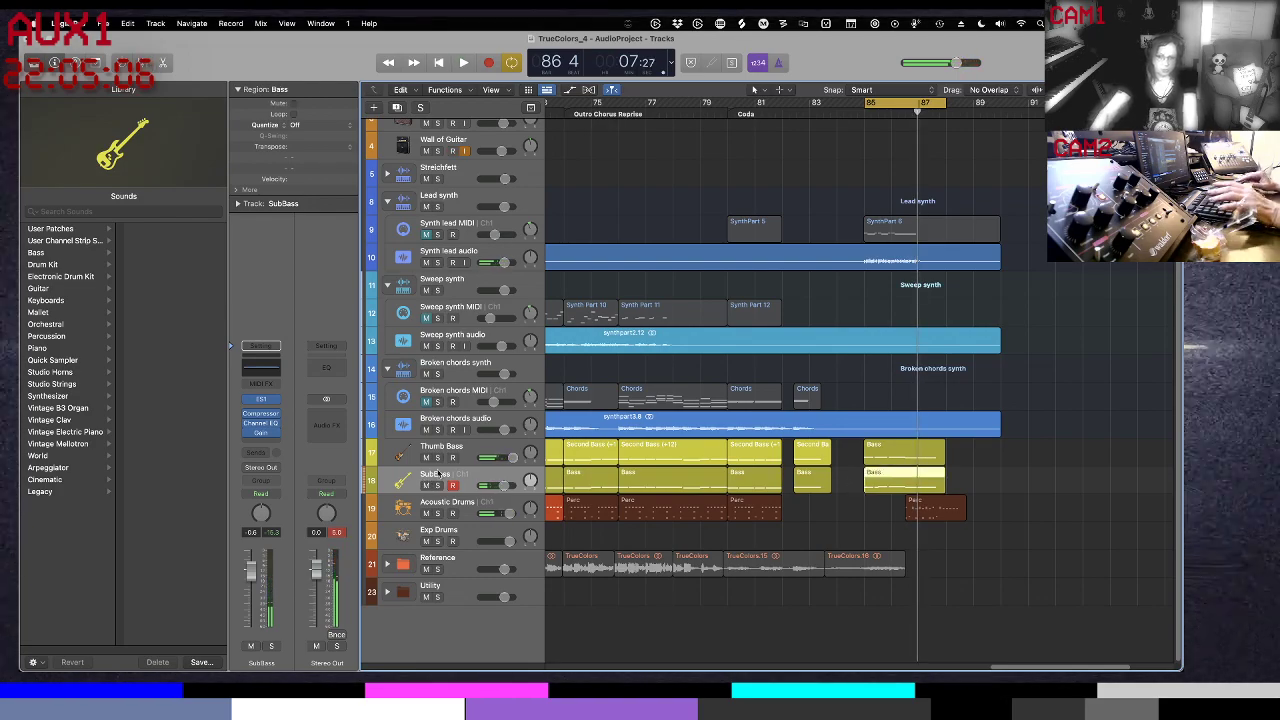
pyautogui.press('Up')
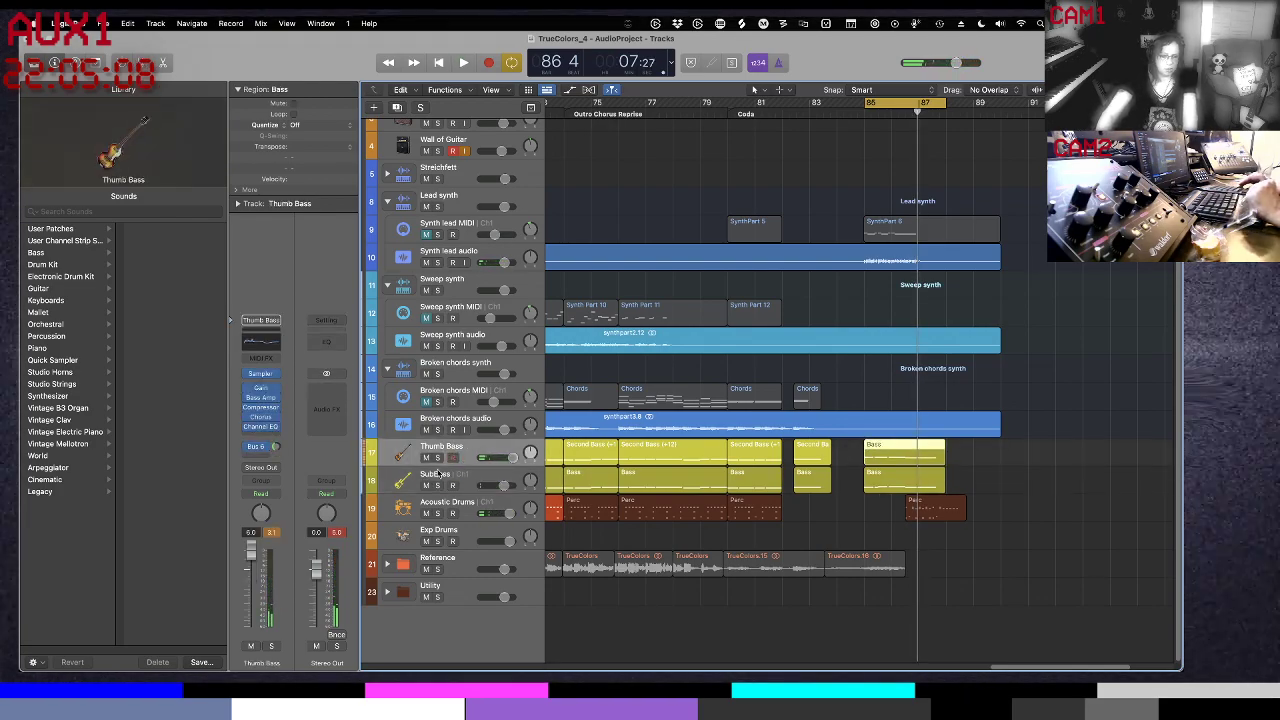
pyautogui.press('a')
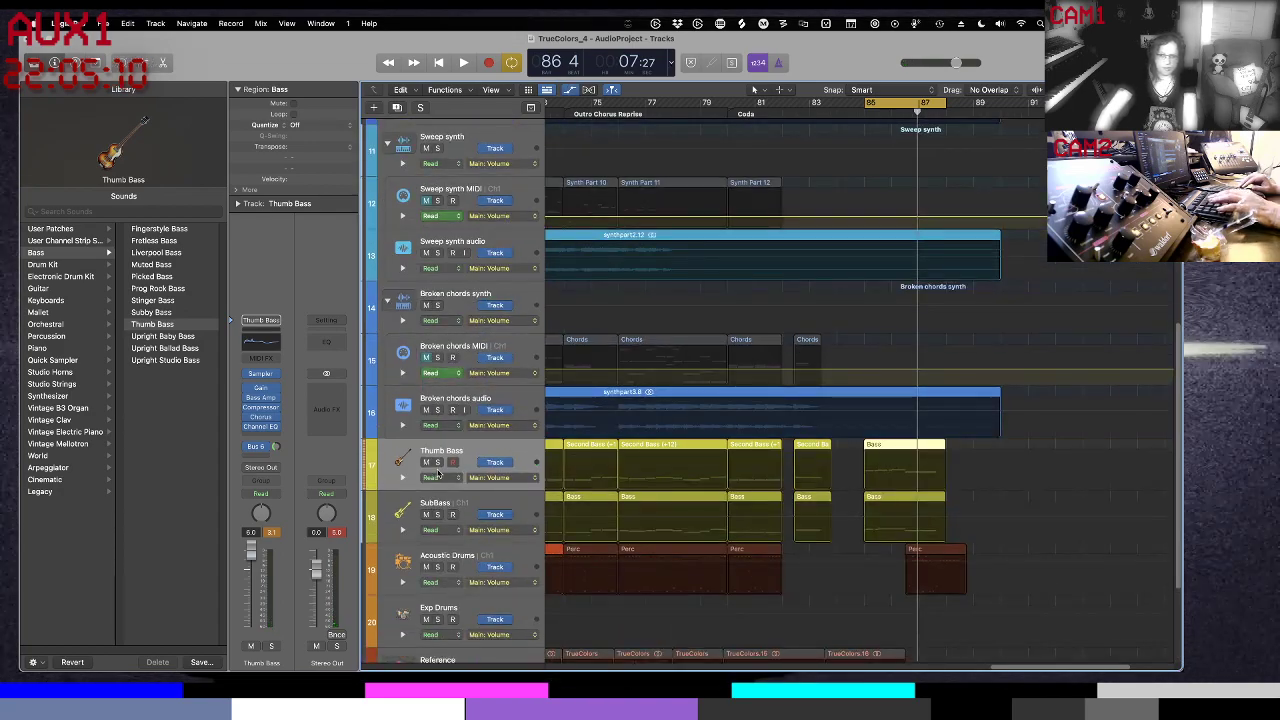
pyautogui.press('a')
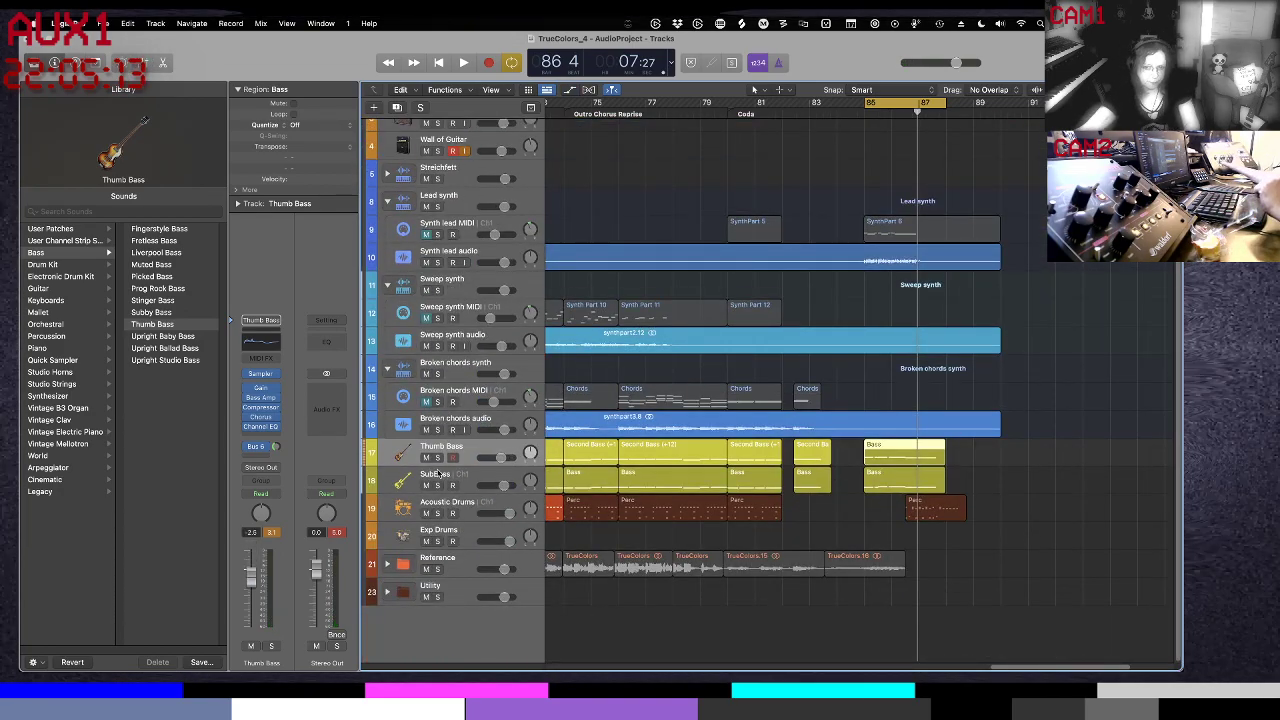
pyautogui.press('space')
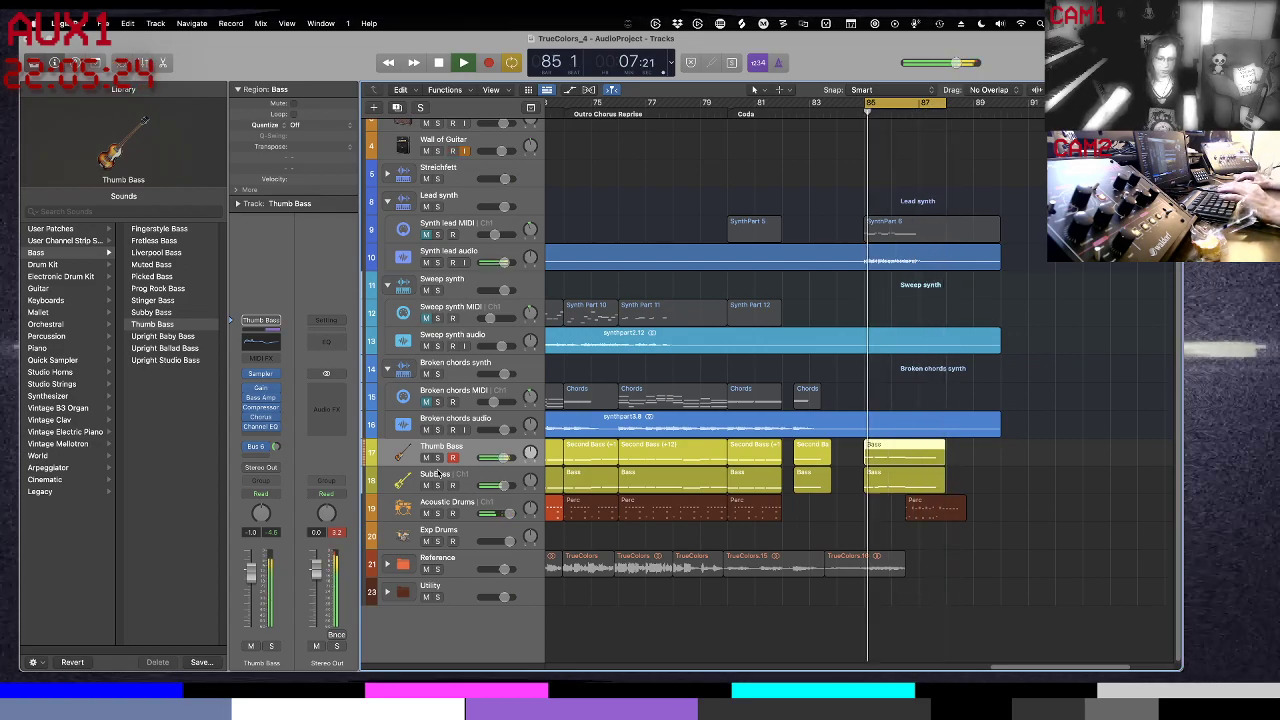
pyautogui.press('space')
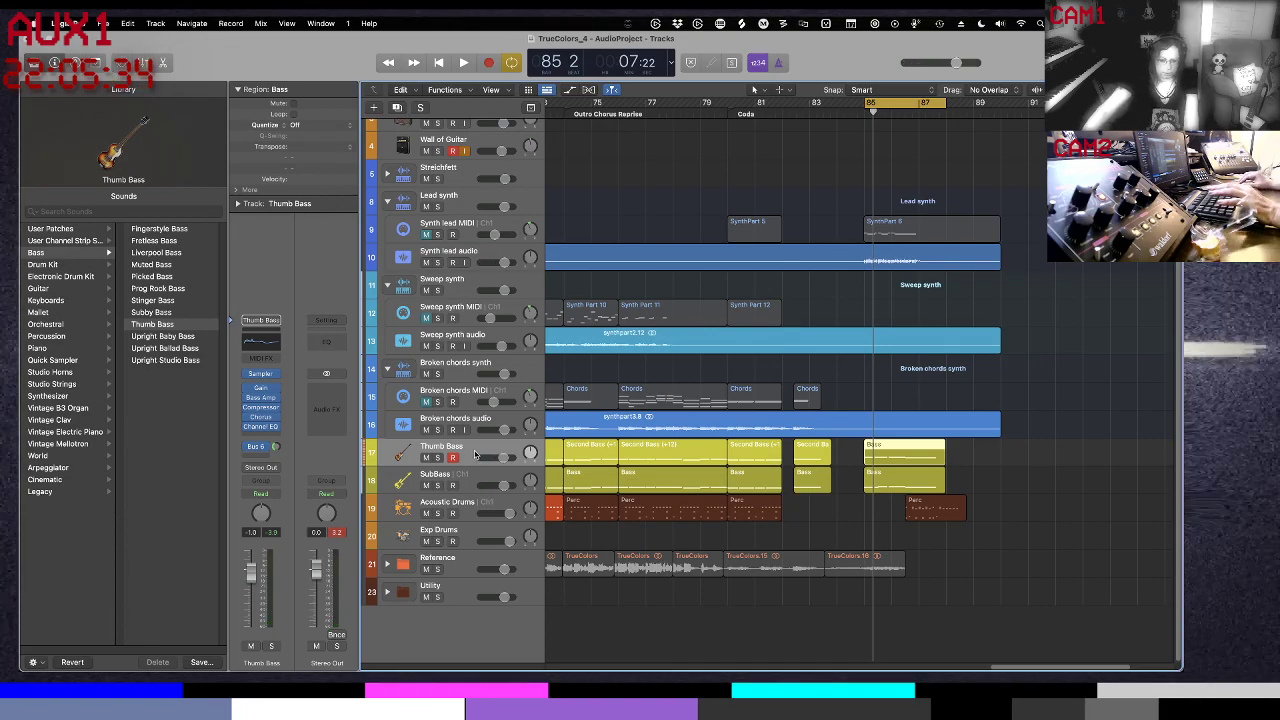
# Insert a Pitch Shifter effect after the Channel EQ on the Thumb Bass channel strip
pyautogui.press('super+Down')
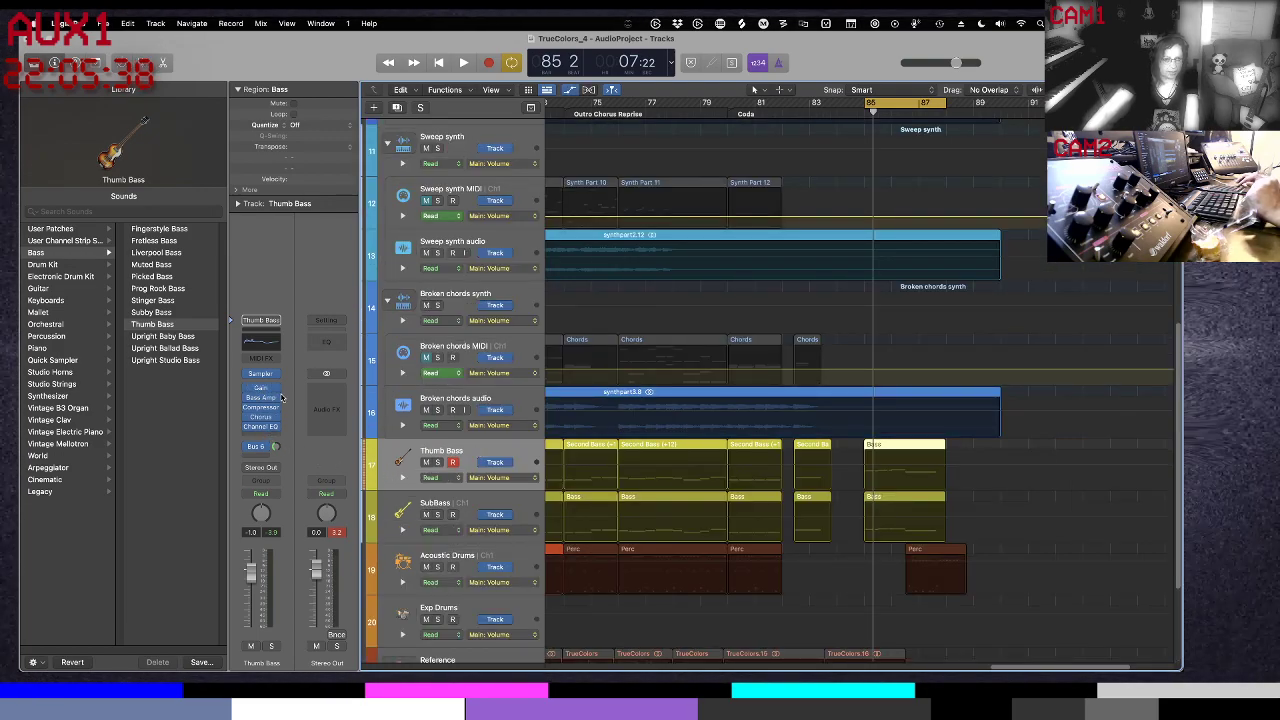
pyautogui.click(269, 438)
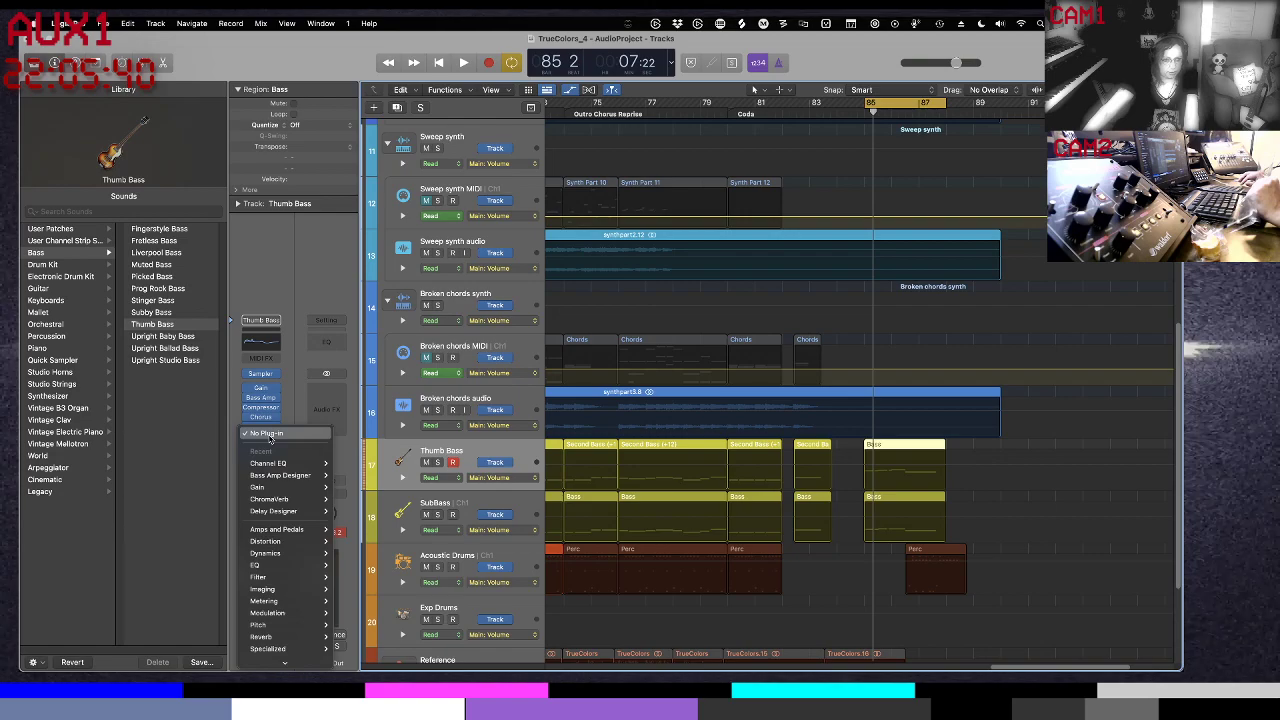
pyautogui.moveTo(280, 489)
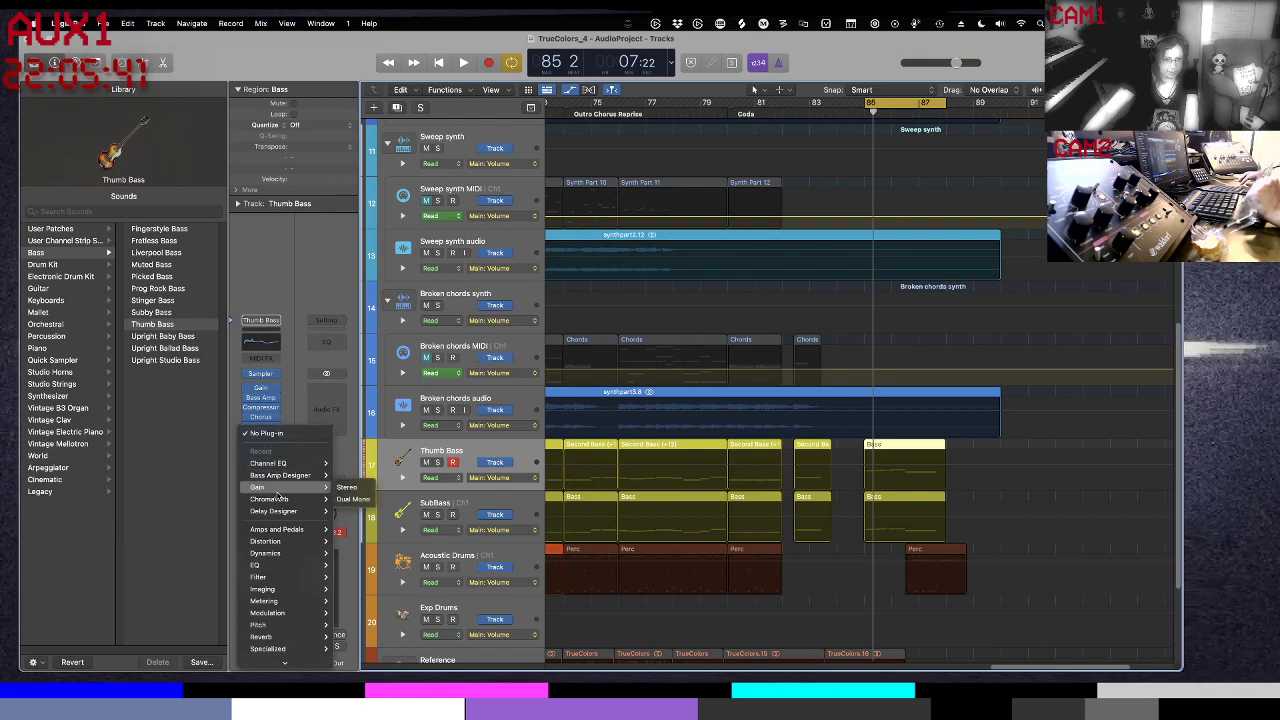
pyautogui.moveTo(328, 625)
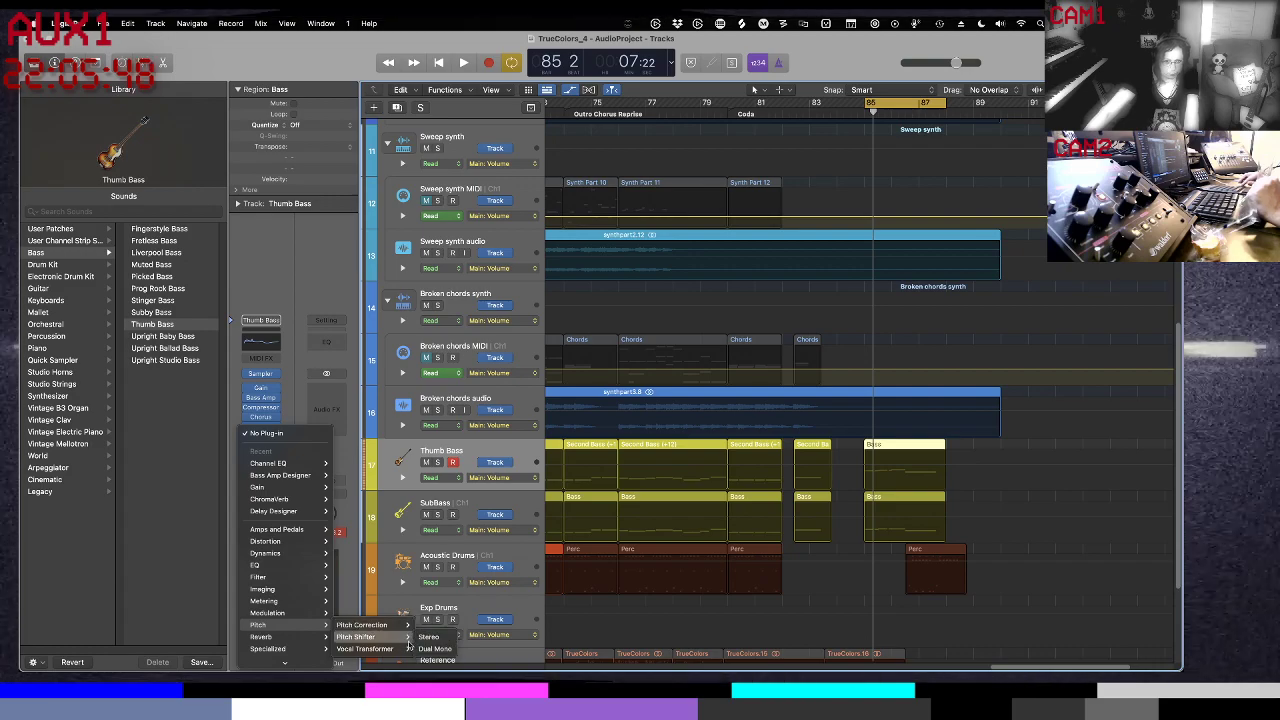
pyautogui.click(422, 645)
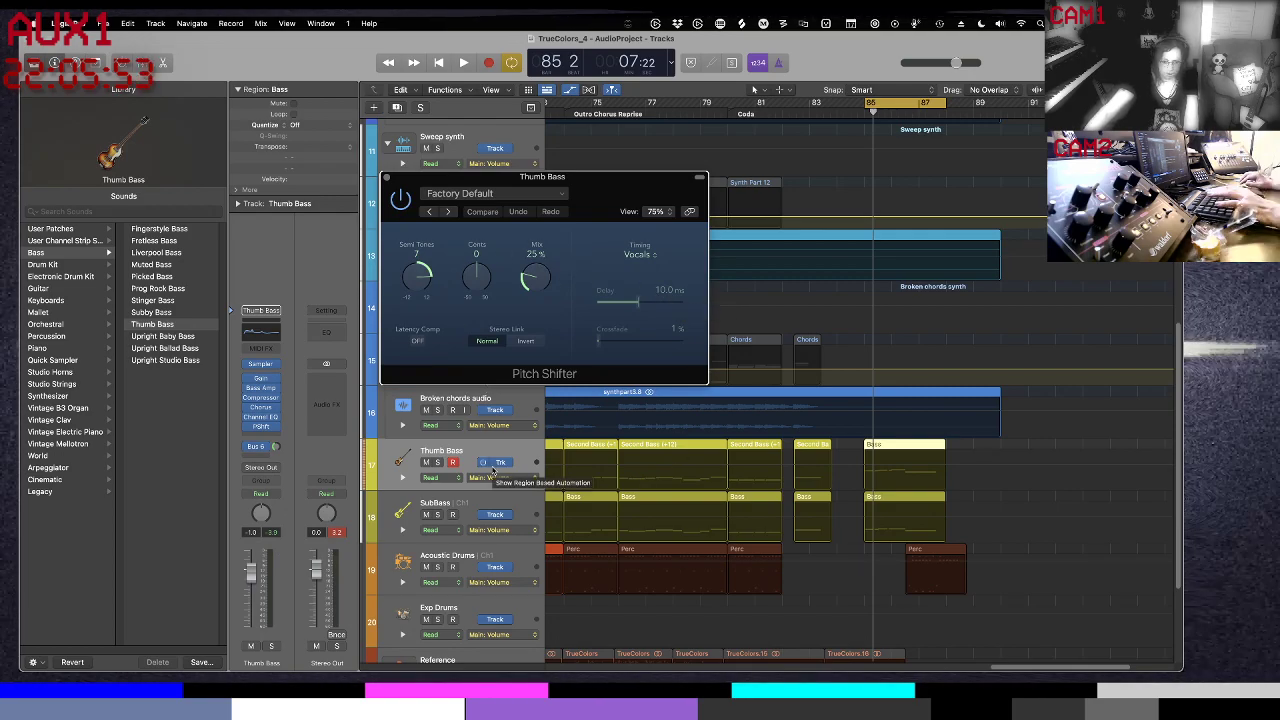
# Solo the Thumb Bass track and move its Pitch Shifter between the Gain and Bass Amp effects
pyautogui.press('s')
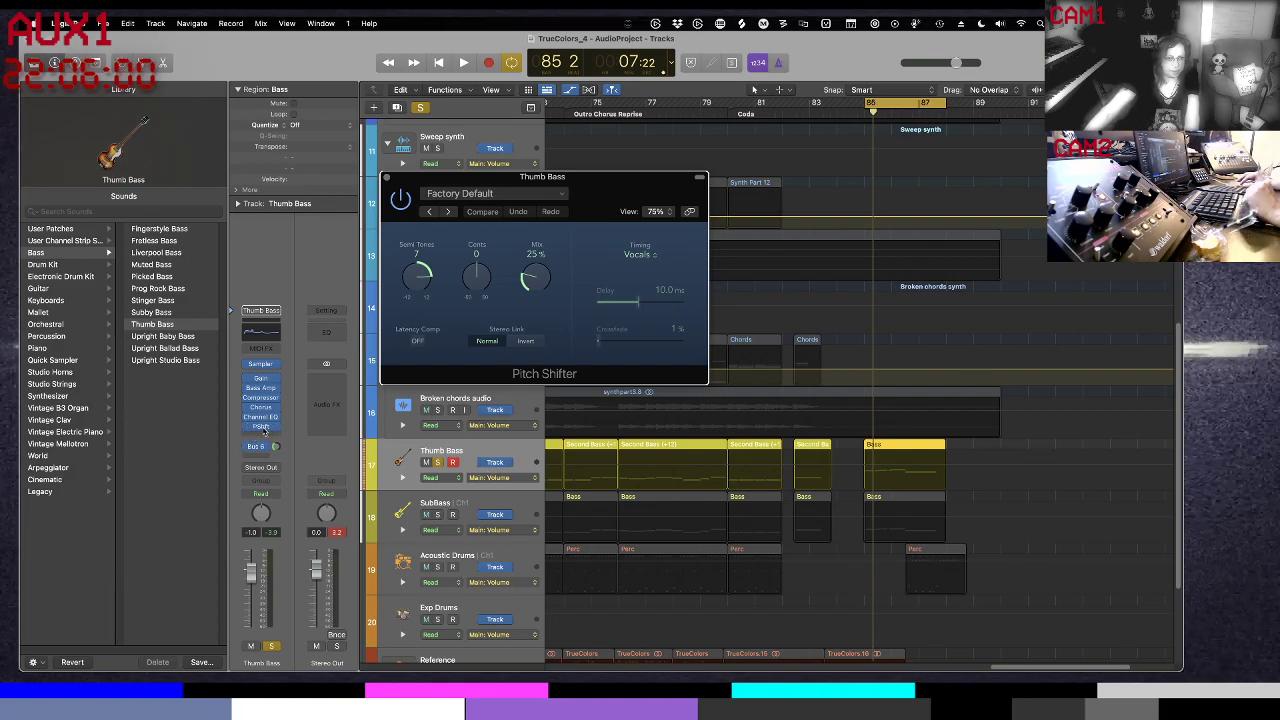
pyautogui.moveTo(264, 429); pyautogui.dragTo(266, 386)
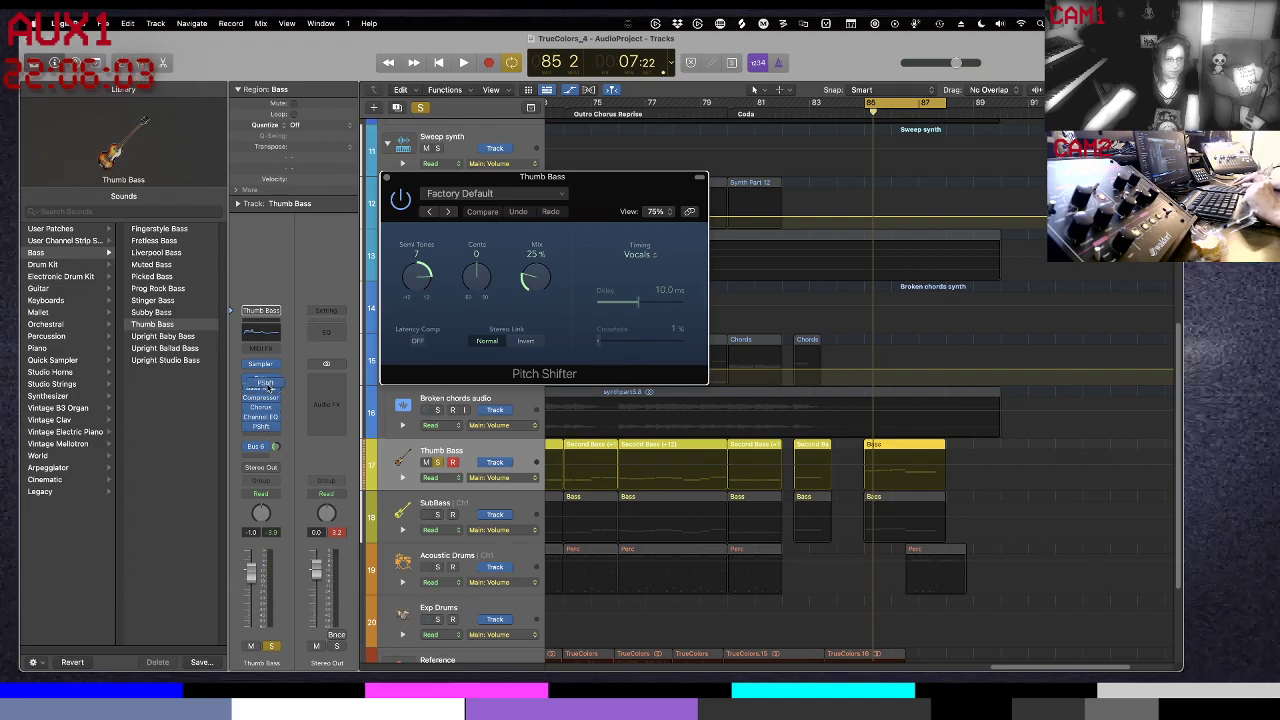
pyautogui.moveTo(265, 385); pyautogui.dragTo(265, 387)
# Bypass the Pitch Shifter on the Thumb Bass track and play the soloed part in the cycle range
pyautogui.click(260, 426)
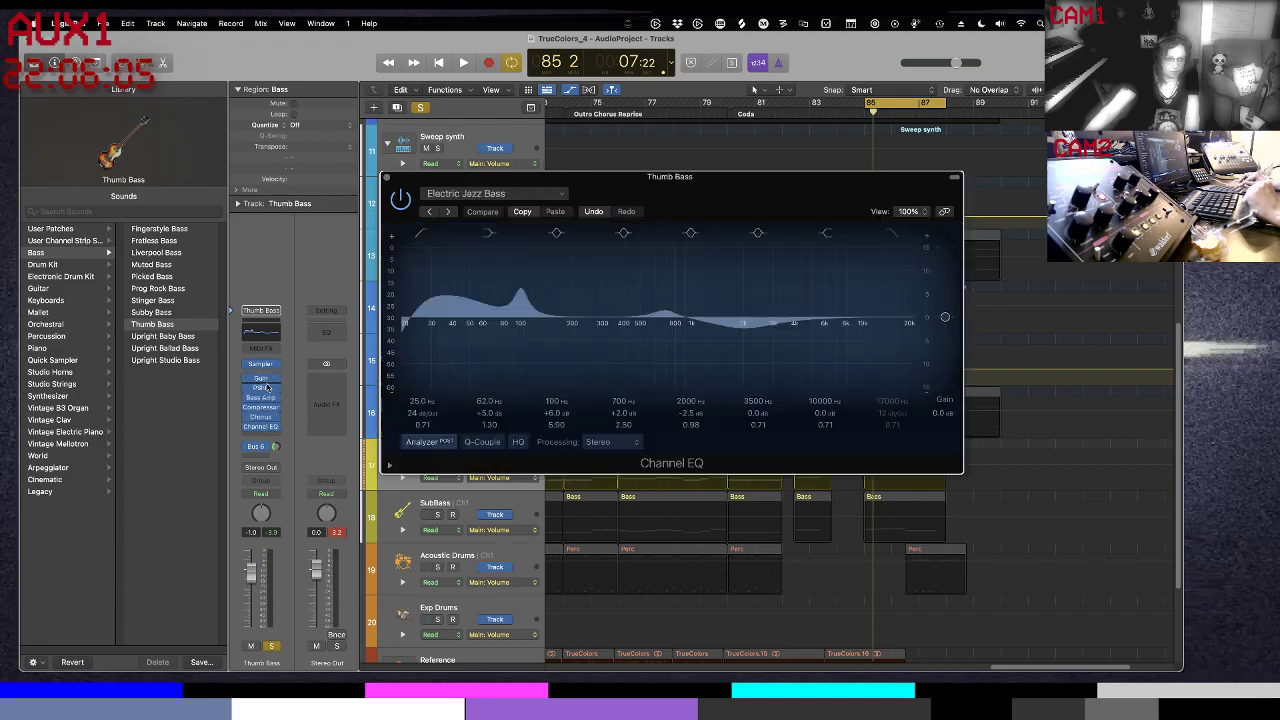
pyautogui.click(388, 179)
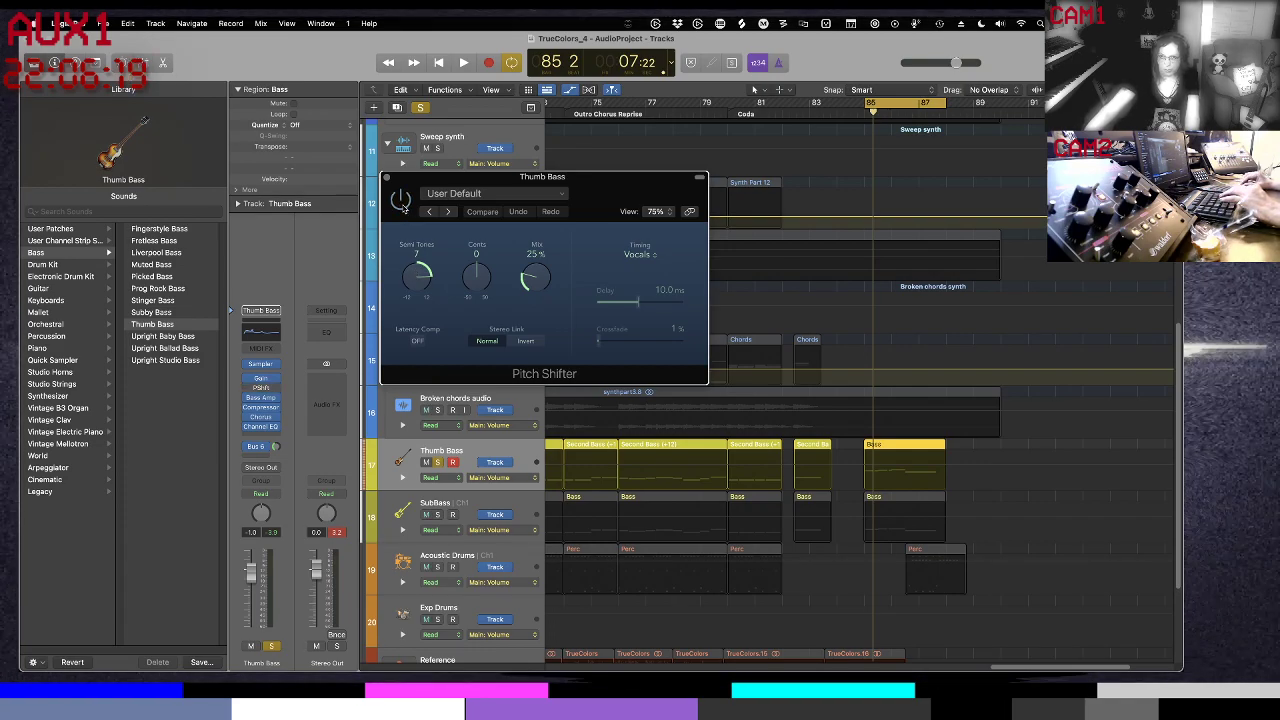
pyautogui.press('space')
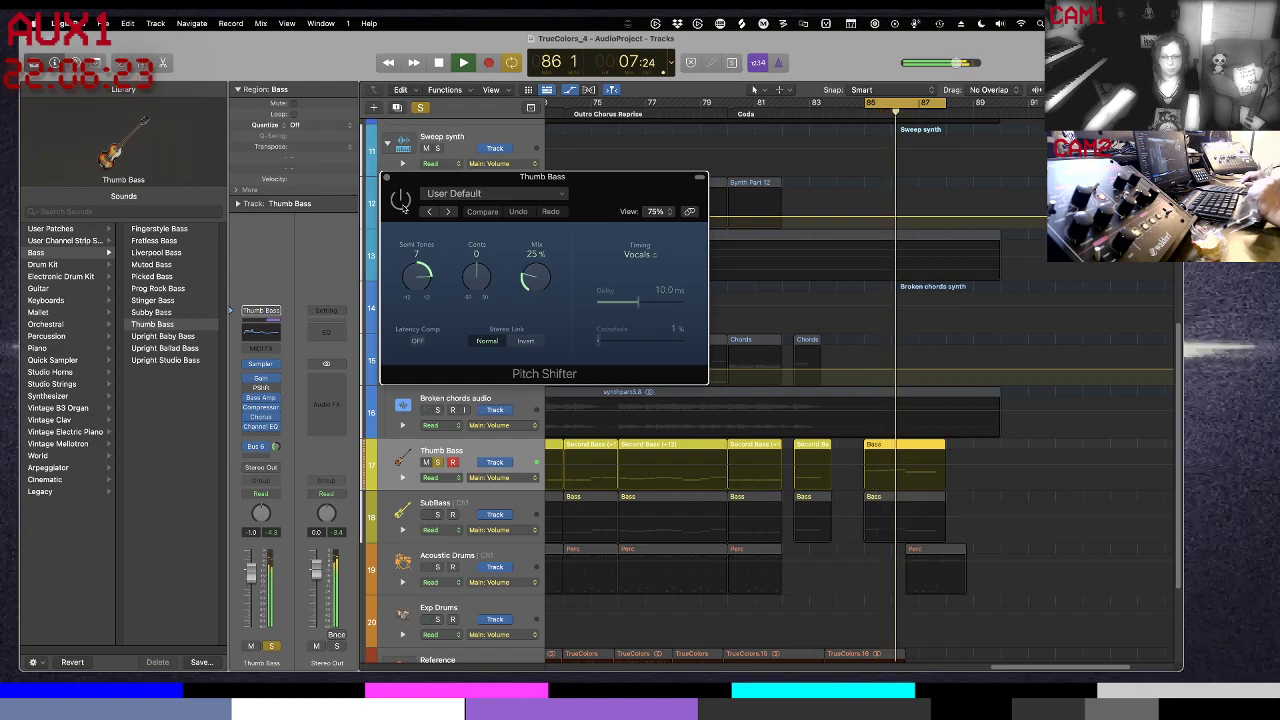
# Switch the Thumb Bass Pitch Shifter back on and set its Semi Tones to 5 while auditioning the soloed cycle range
pyautogui.press('space')
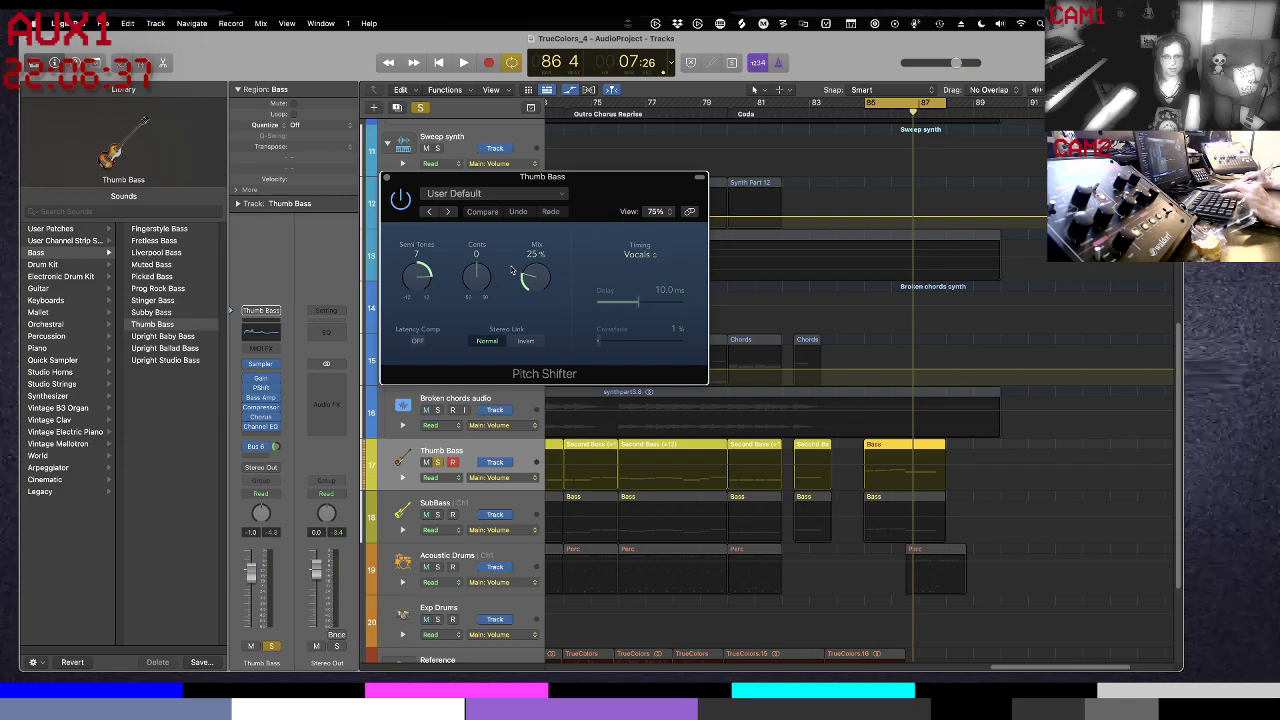
pyautogui.press('space')
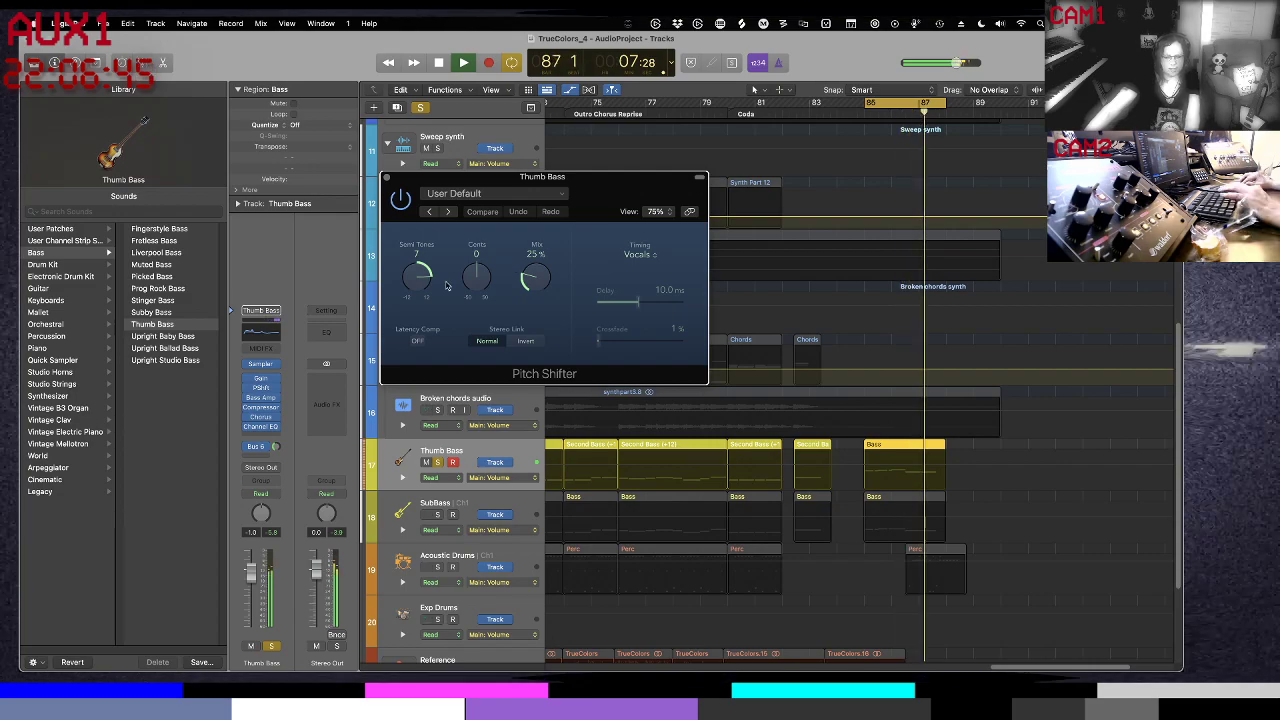
pyautogui.moveTo(428, 280); pyautogui.dragTo(426, 287)
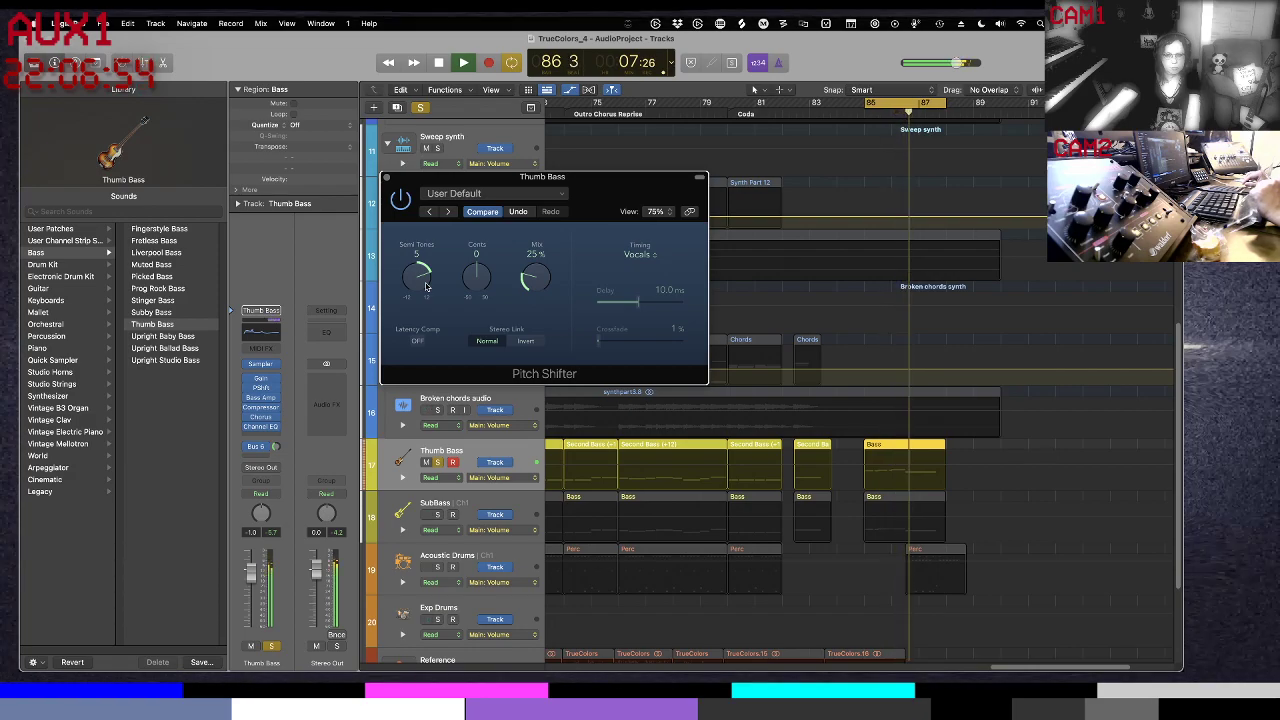
pyautogui.moveTo(426, 287); pyautogui.dragTo(424, 300)
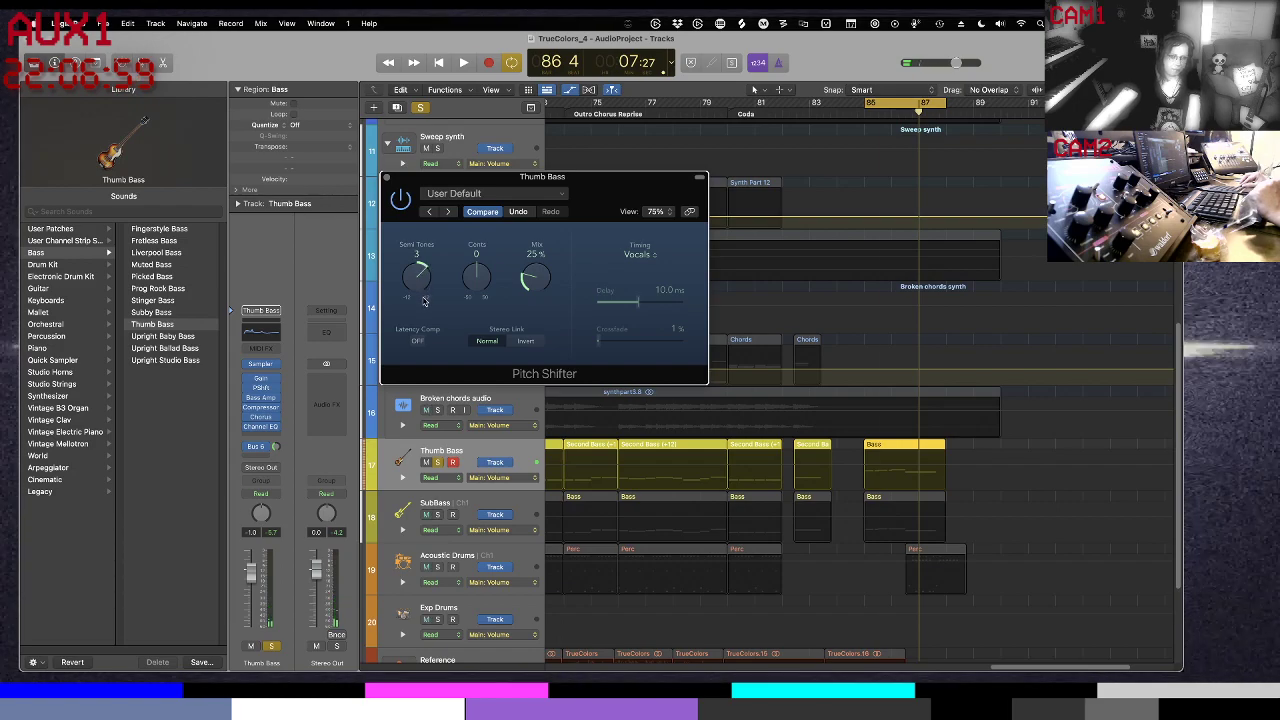
pyautogui.press('space')
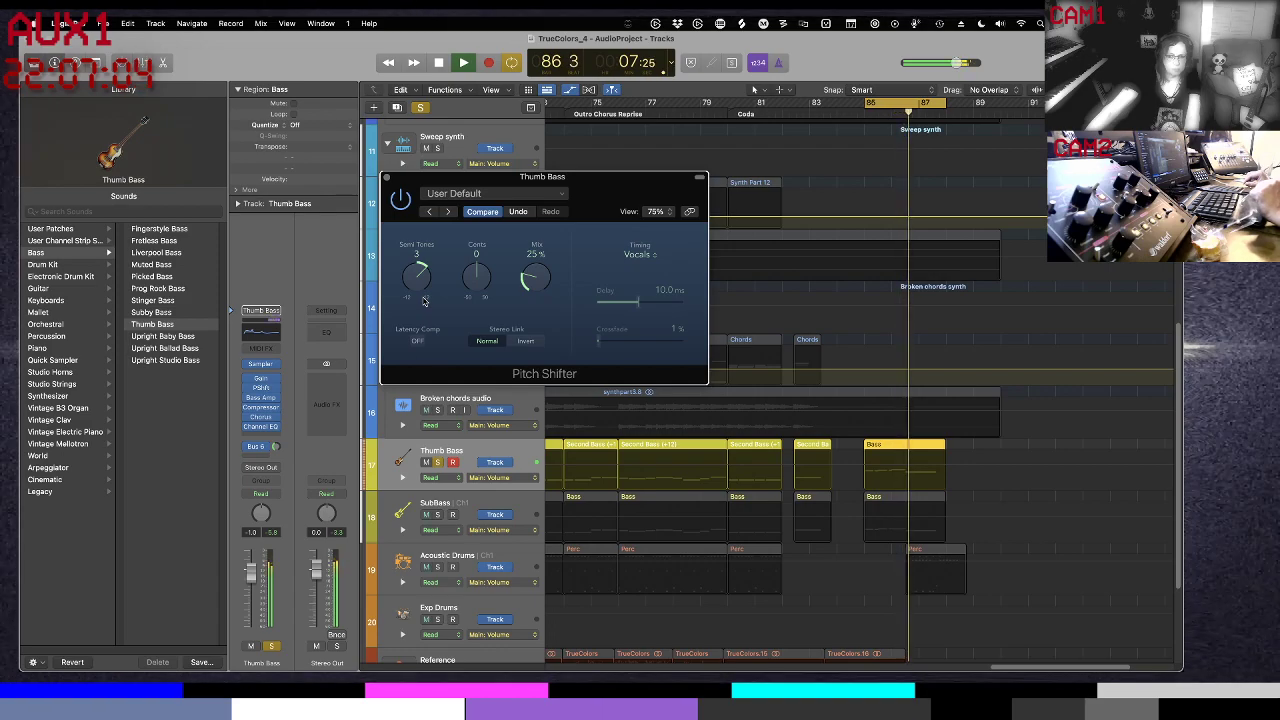
pyautogui.press('space')
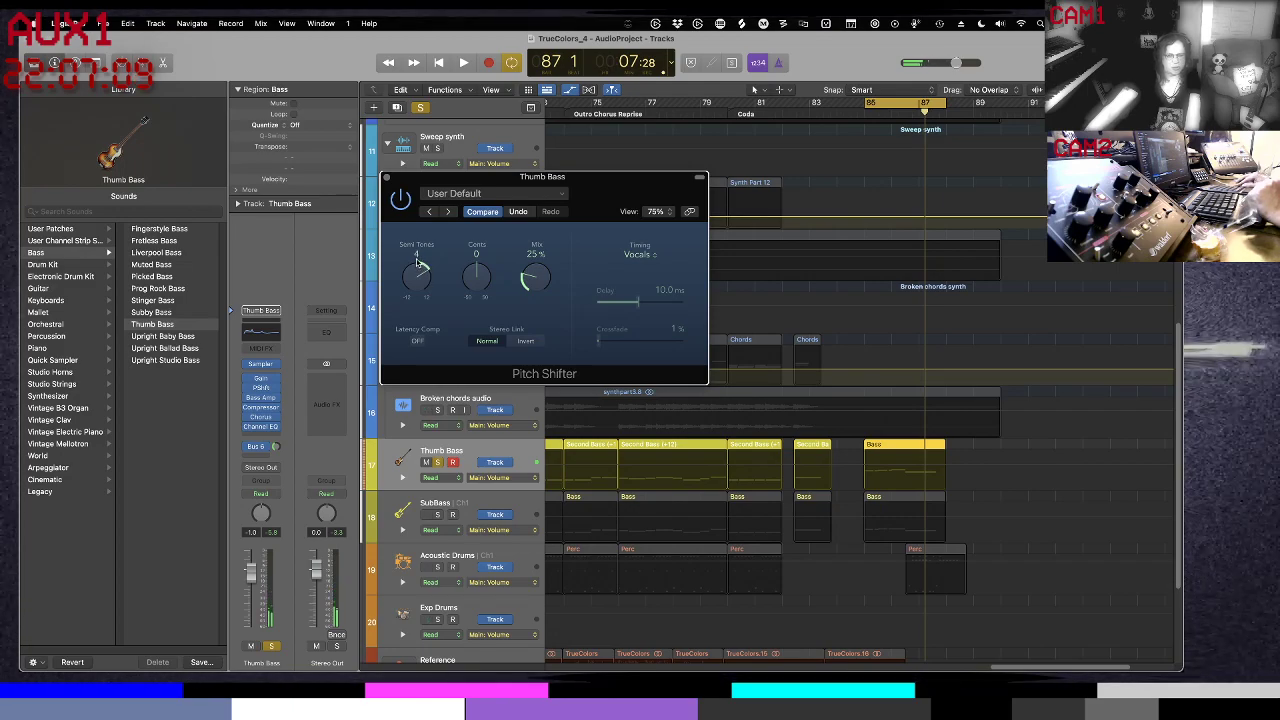
pyautogui.scroll(1, 418, 263)
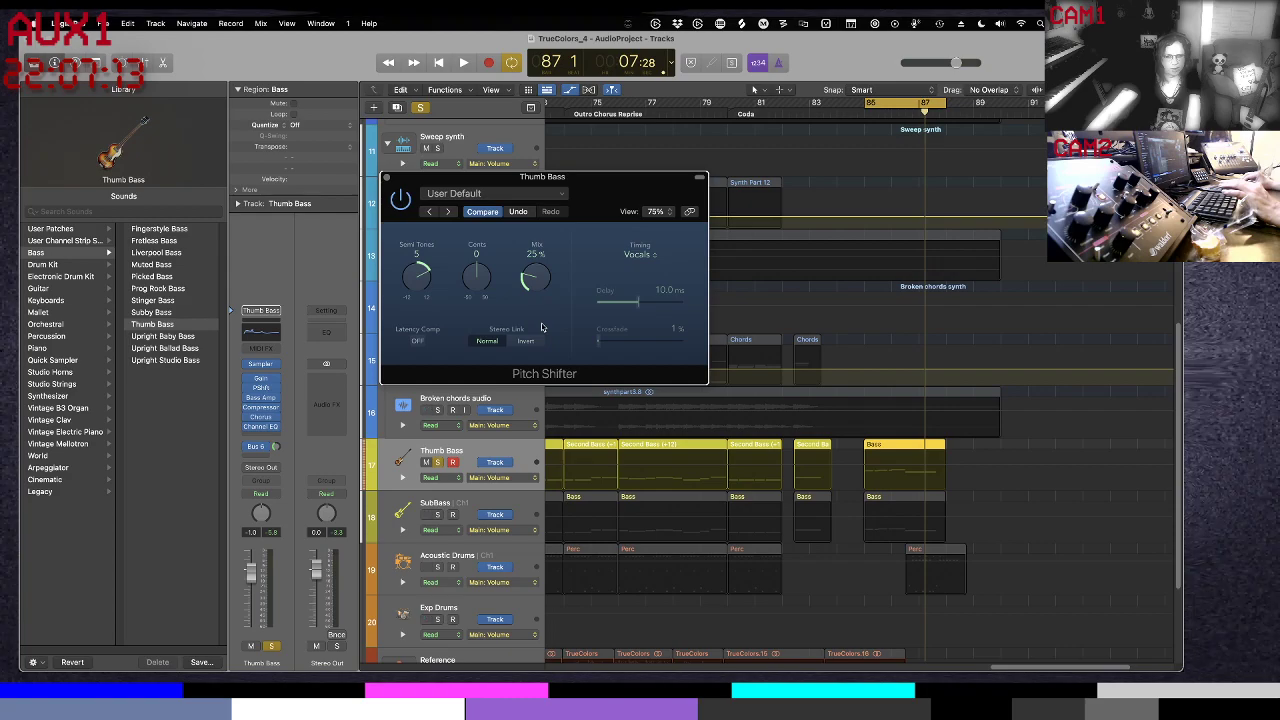
pyautogui.press('space')
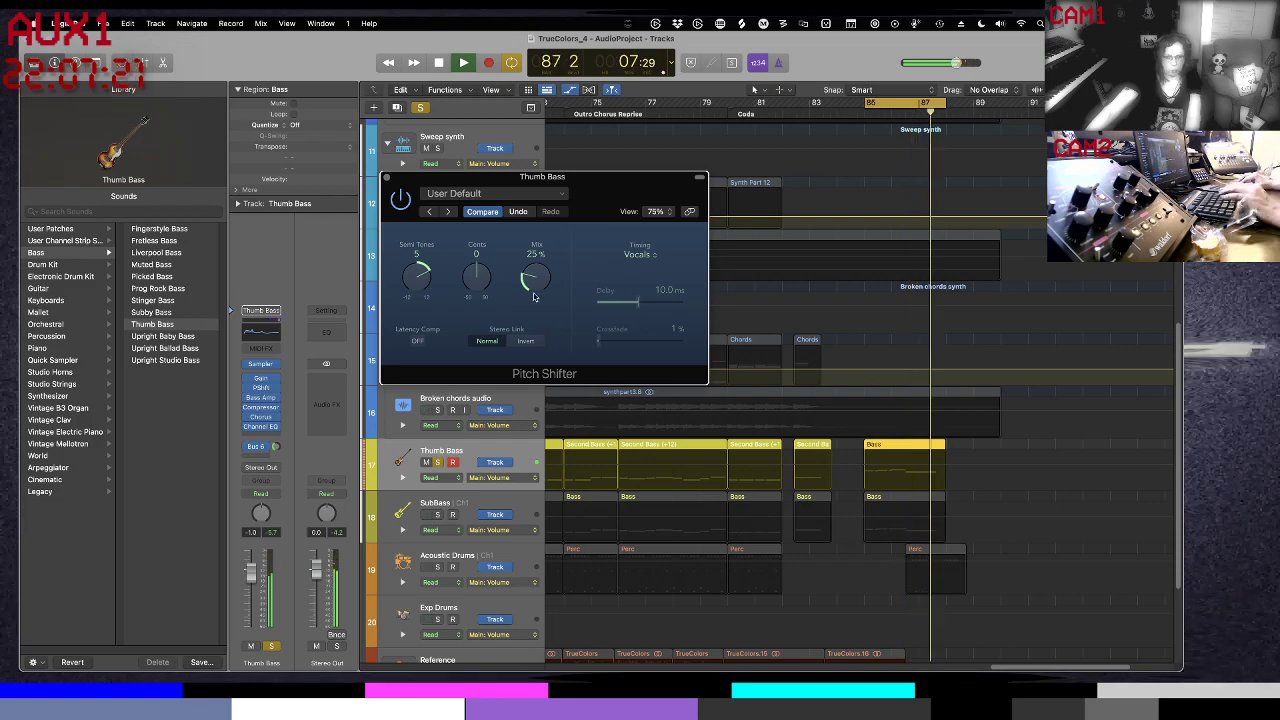
pyautogui.press('space')
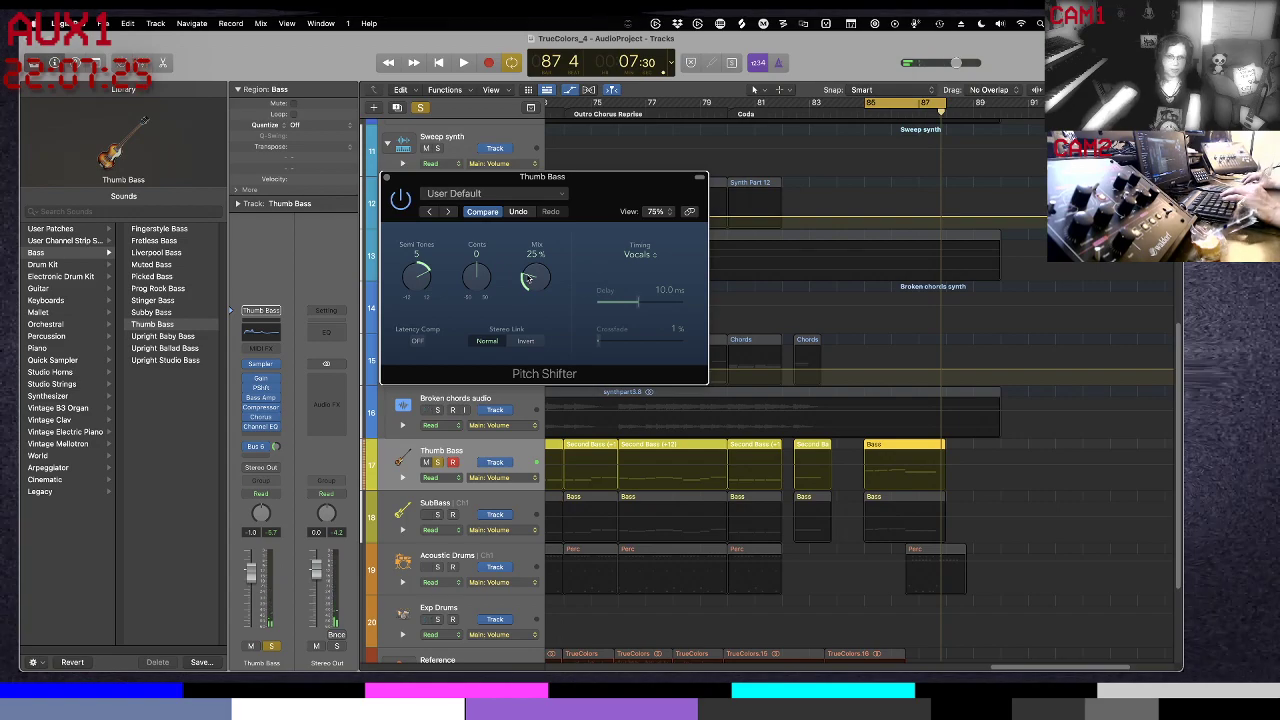
# Set the Pitch Shifter's Mix to 31 % by ear while the soloed Thumb Bass part loops
pyautogui.moveTo(528, 279); pyautogui.dragTo(527, 256)
pyautogui.press('space')
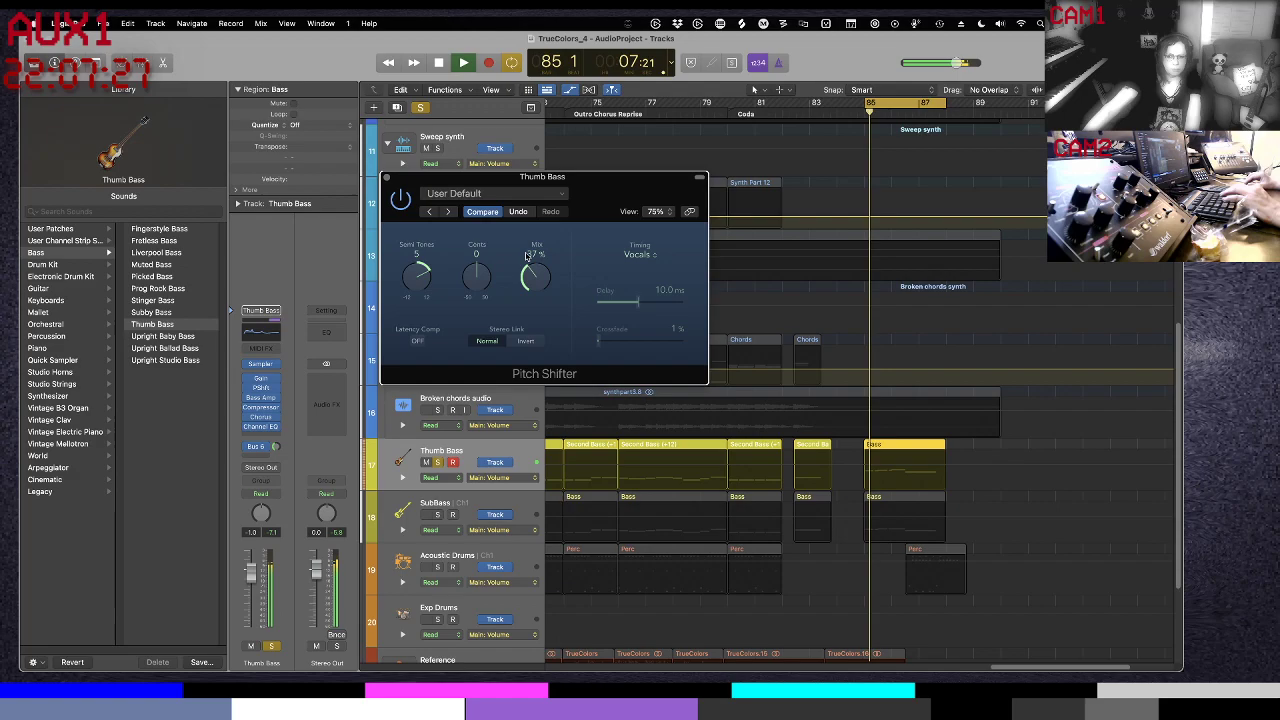
pyautogui.moveTo(527, 256); pyautogui.dragTo(543, 272)
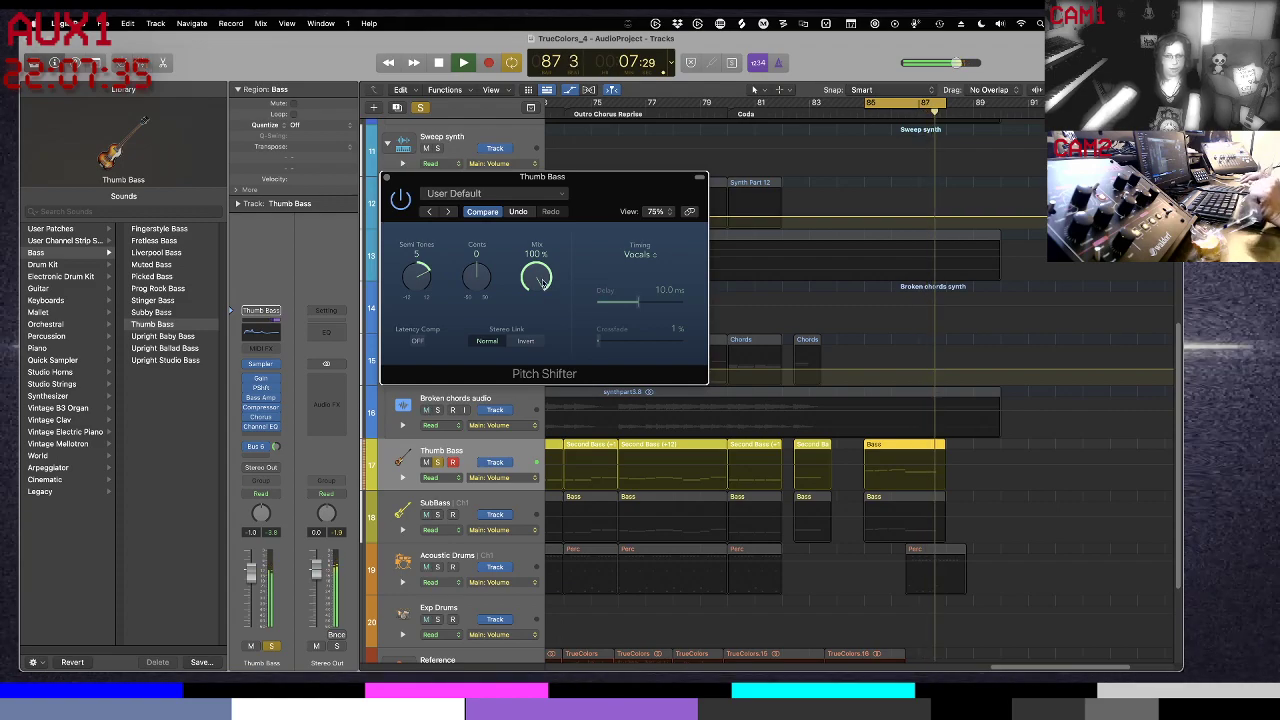
pyautogui.moveTo(543, 283); pyautogui.dragTo(554, 373)
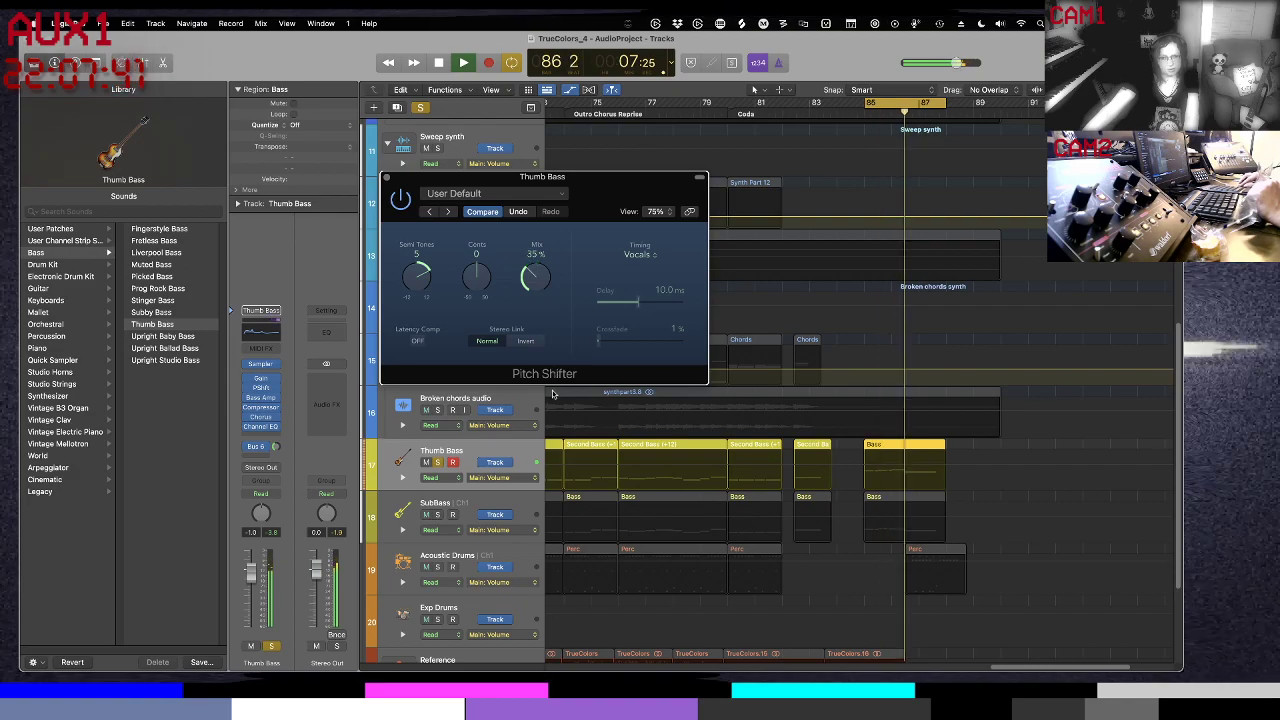
pyautogui.moveTo(535, 279); pyautogui.dragTo(537, 305)
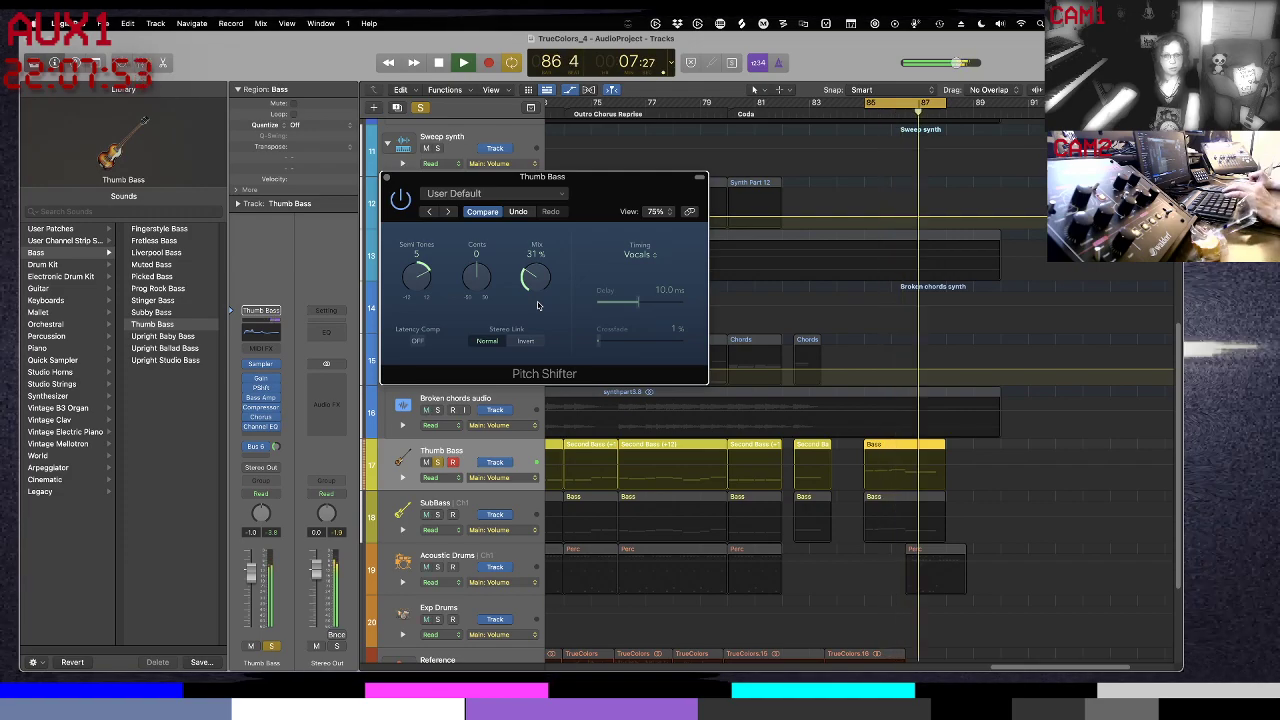
pyautogui.press('space')
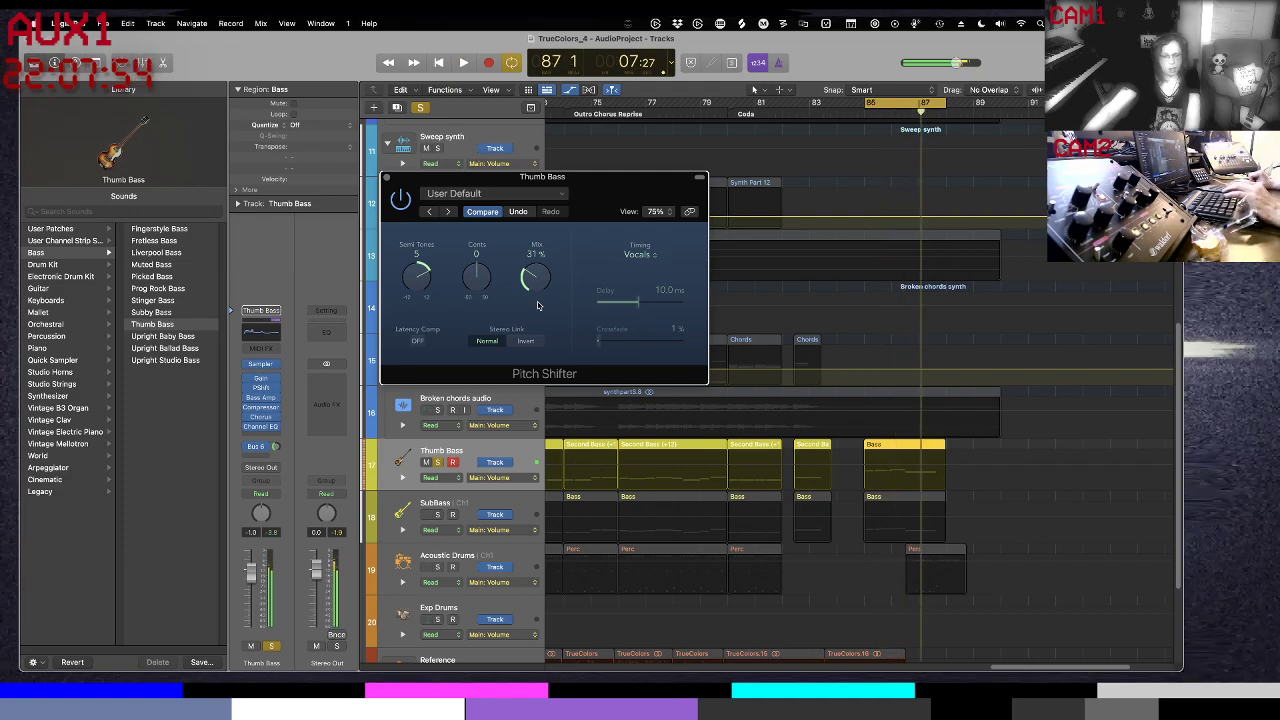
# Close the Pitch Shifter and play from the Outro Chorus Reprise with cycling off, comparing Thumb Bass in the full mix and soloed
pyautogui.click(385, 178)
pyautogui.press('z')
pyautogui.hscroll(-3, 605, 168)
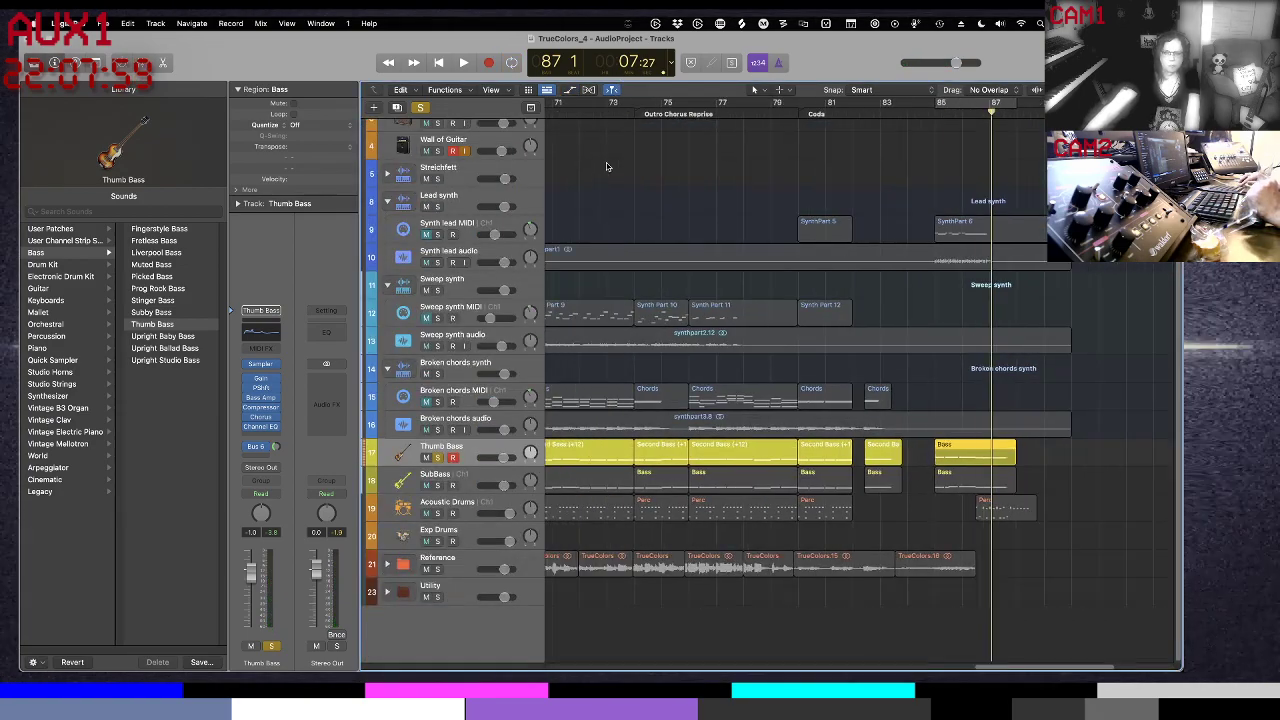
pyautogui.click(638, 110)
pyautogui.press('space')
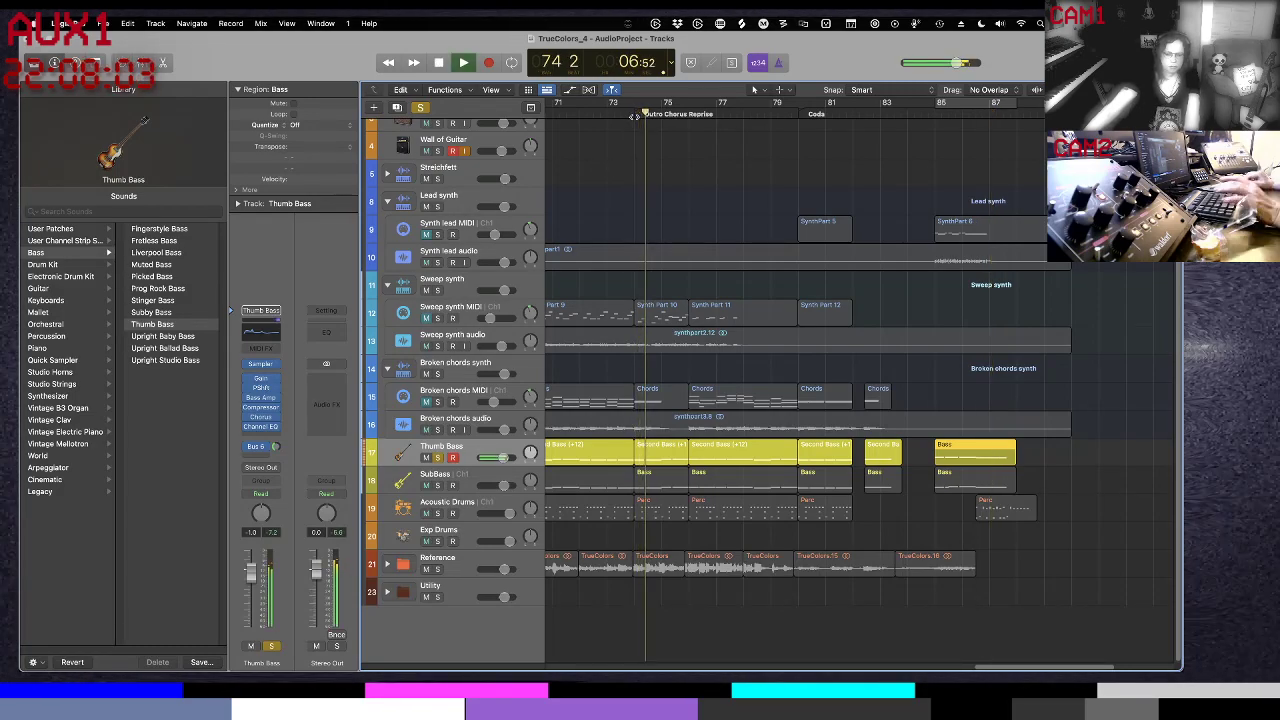
pyautogui.hotkey('ctrl', 's')
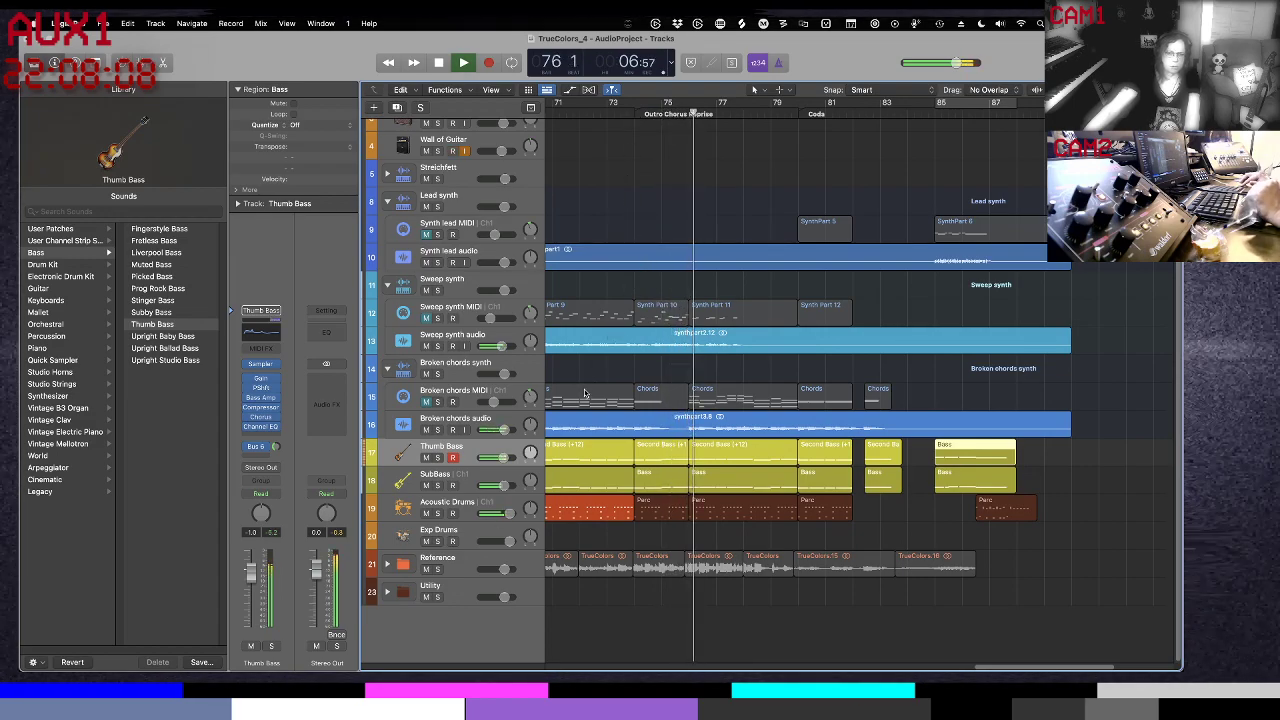
pyautogui.press('s')
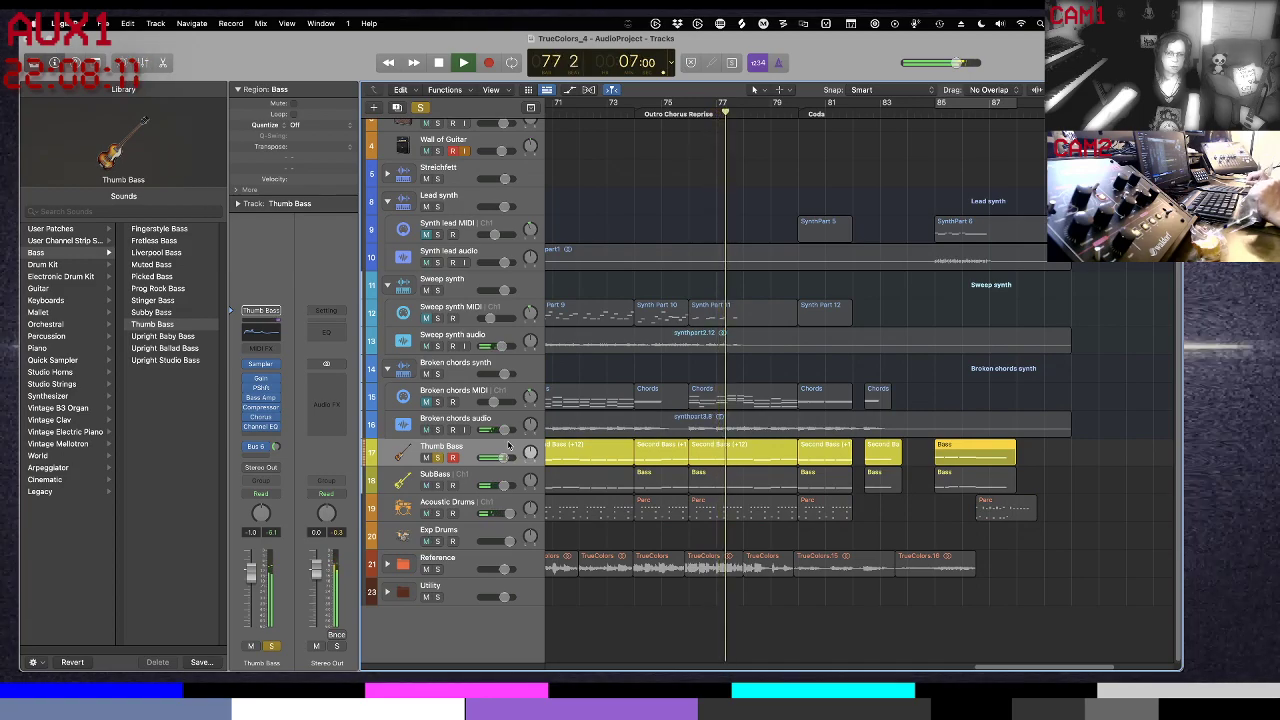
pyautogui.press('space')
# Show track automation and open a Thumb Bass automation lane for the Pitch Shifter's Mix parameter, with the Library hidden
pyautogui.press('a')
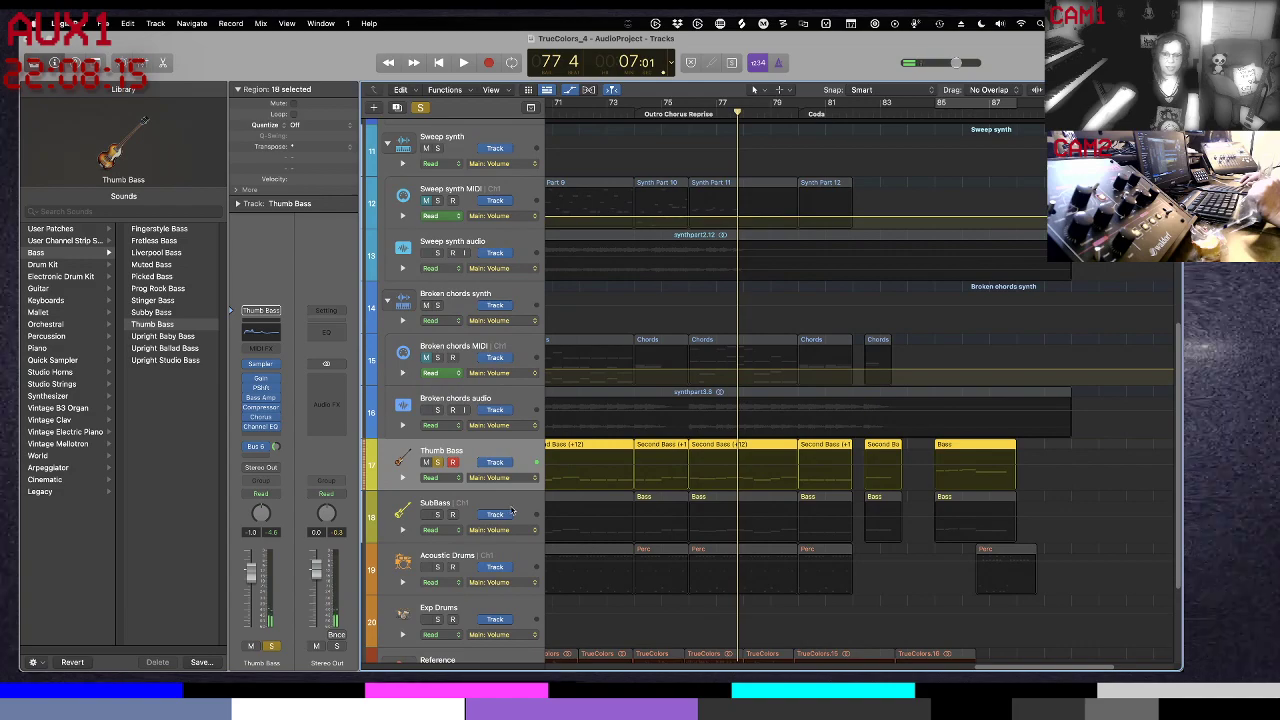
pyautogui.click(904, 115)
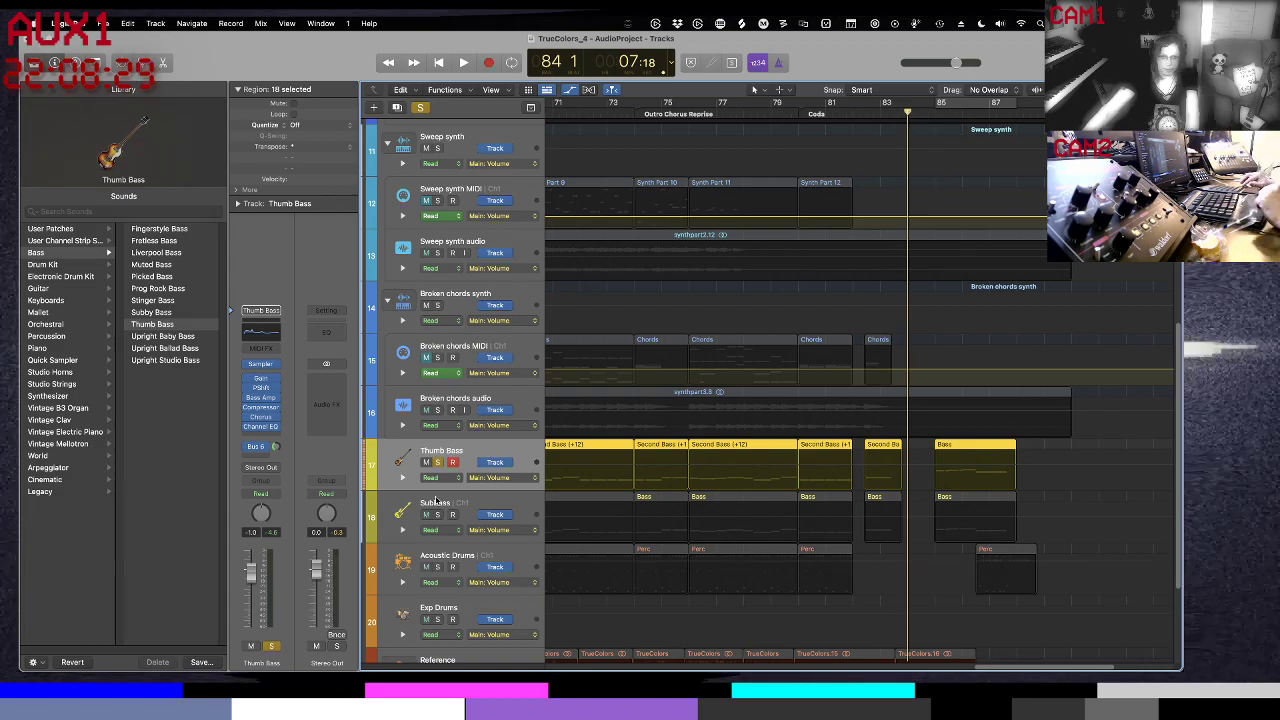
pyautogui.click(402, 478)
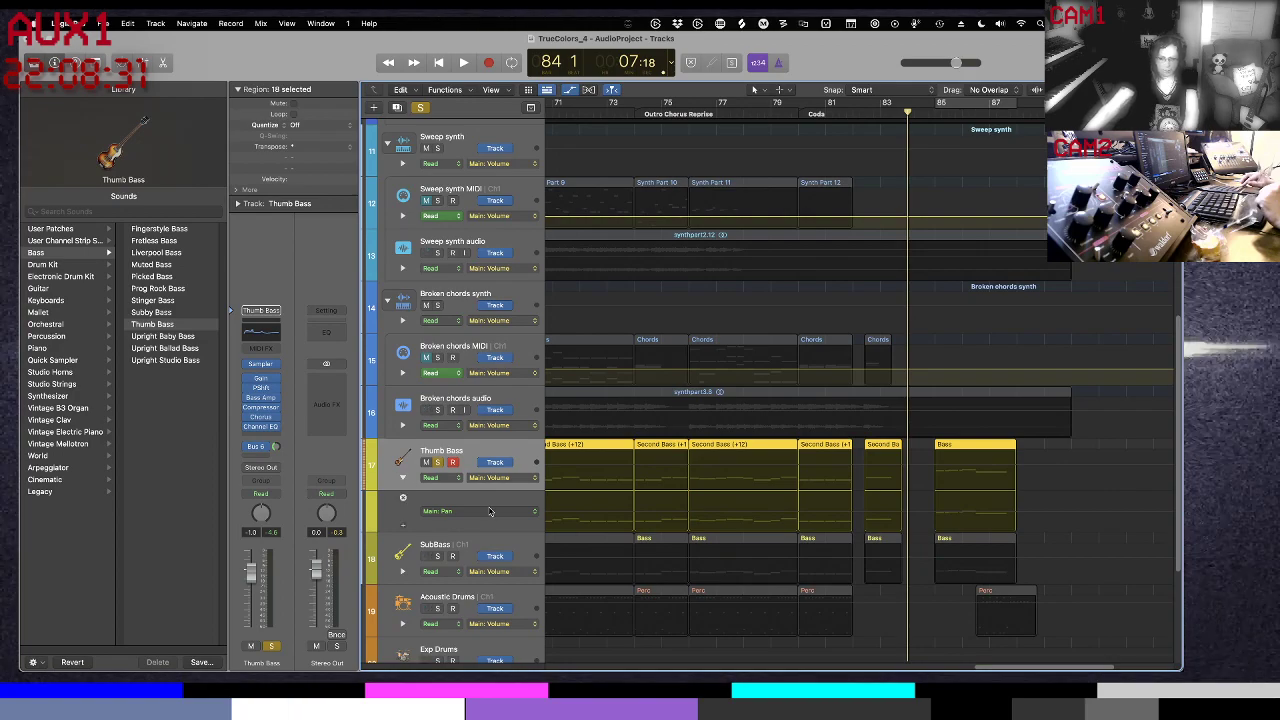
pyautogui.press('y')
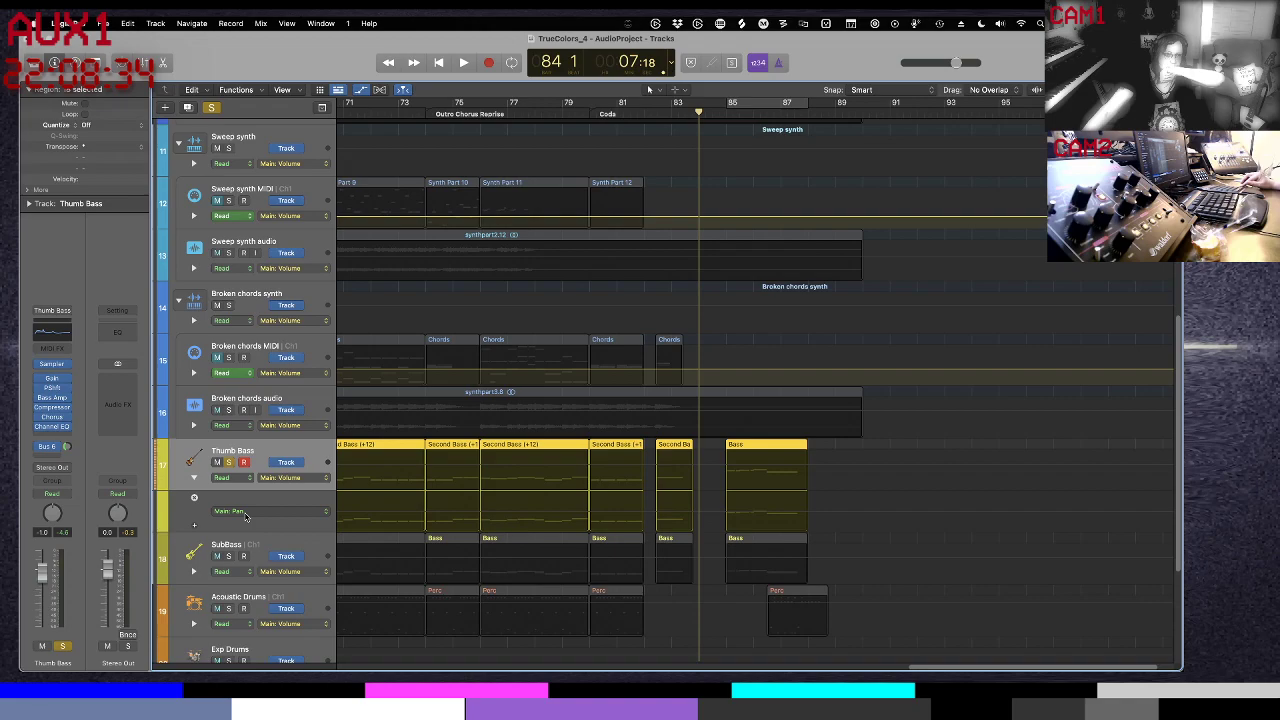
pyautogui.click(245, 516)
pyautogui.moveTo(258, 577)
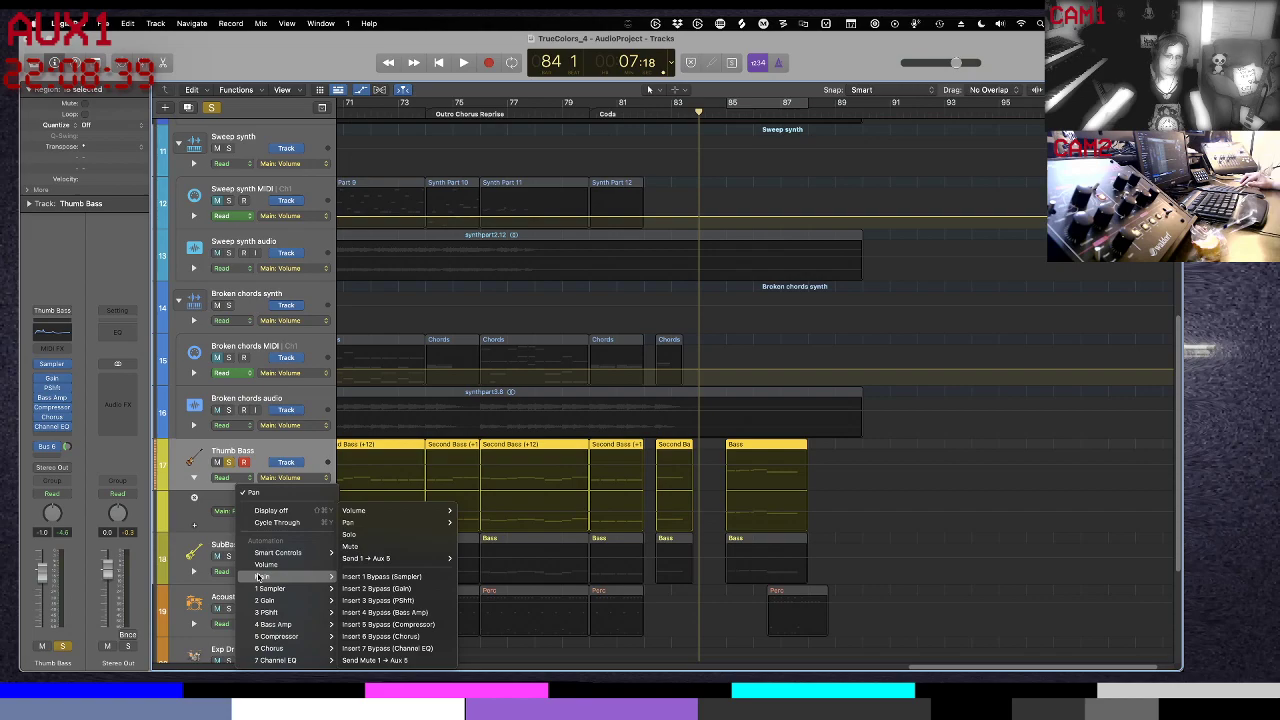
pyautogui.moveTo(272, 613)
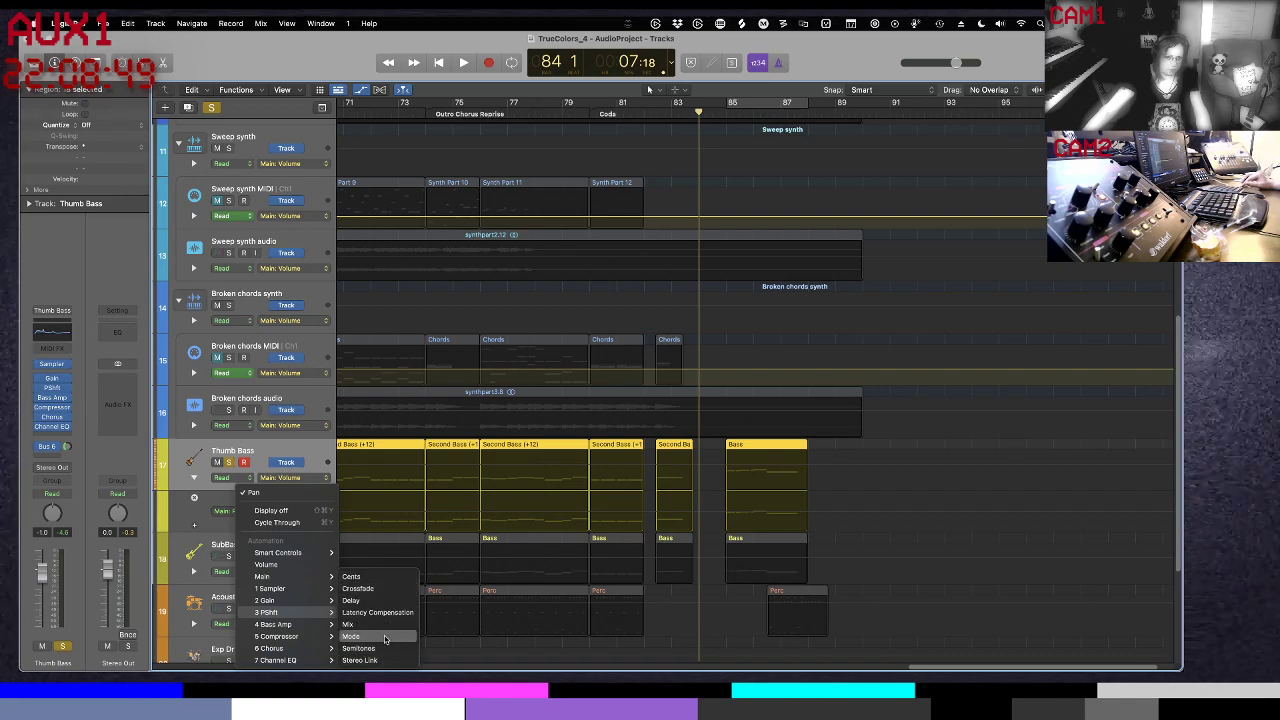
pyautogui.click(371, 627)
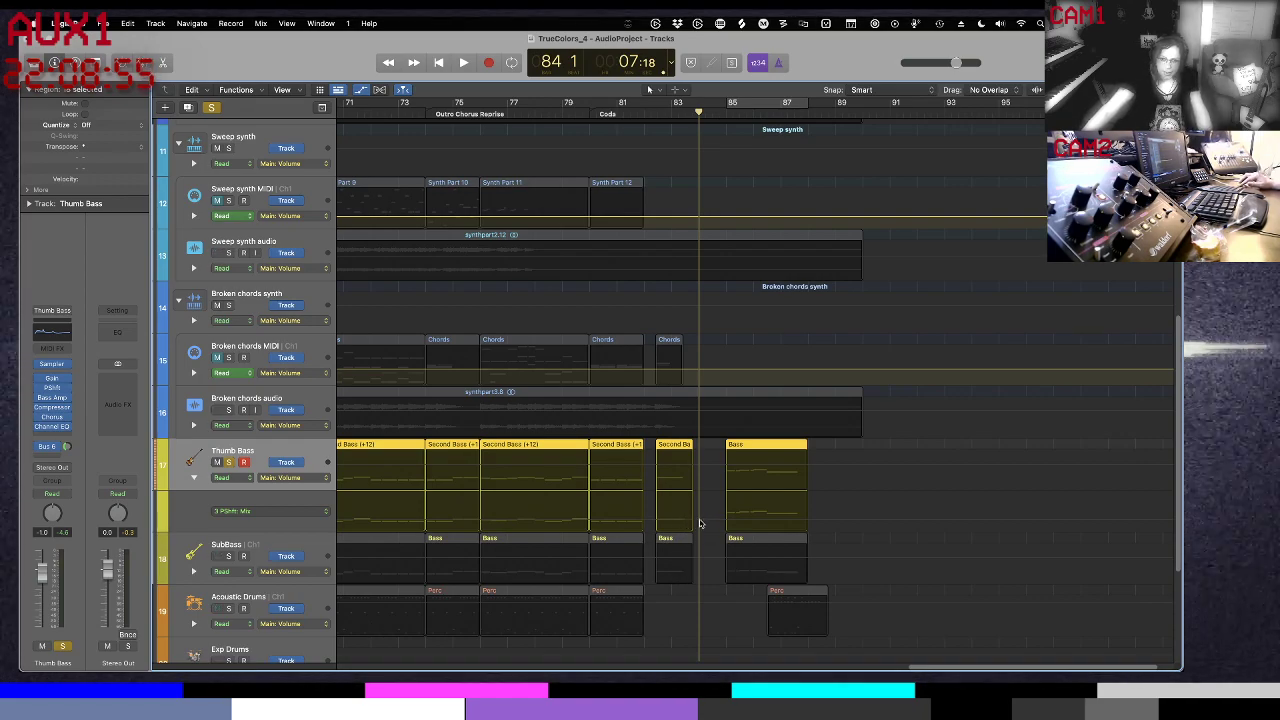
# Automate the Pitch Shifter's Mix to rise from 0% to 31 % just before bar 85, and check playback from bar 82
pyautogui.click(711, 525)
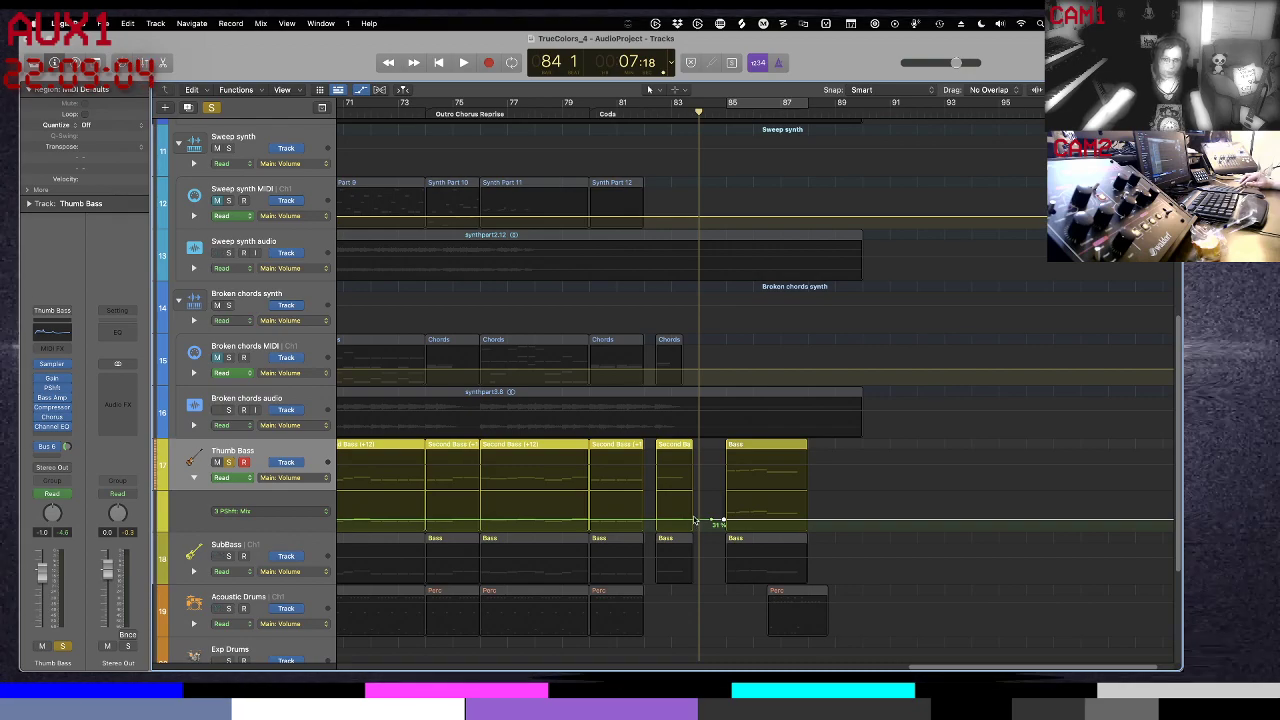
pyautogui.moveTo(695, 521); pyautogui.dragTo(712, 530)
pyautogui.click(644, 113)
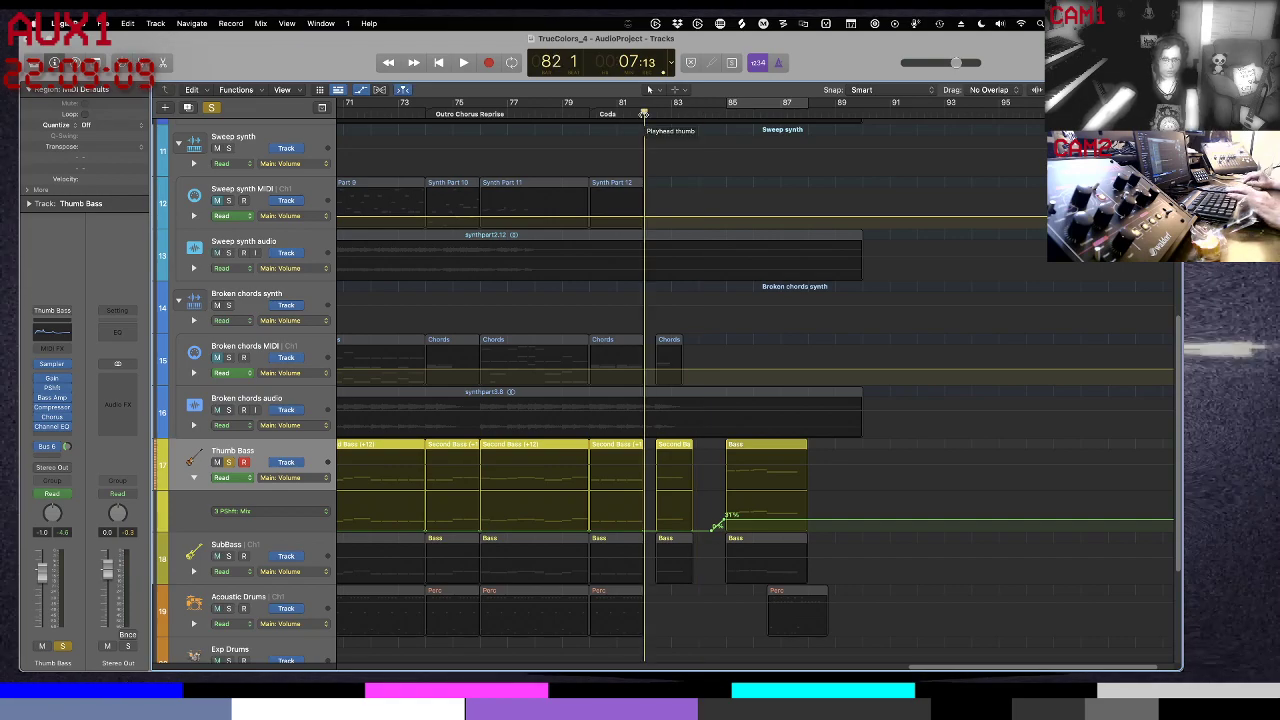
pyautogui.press('space')
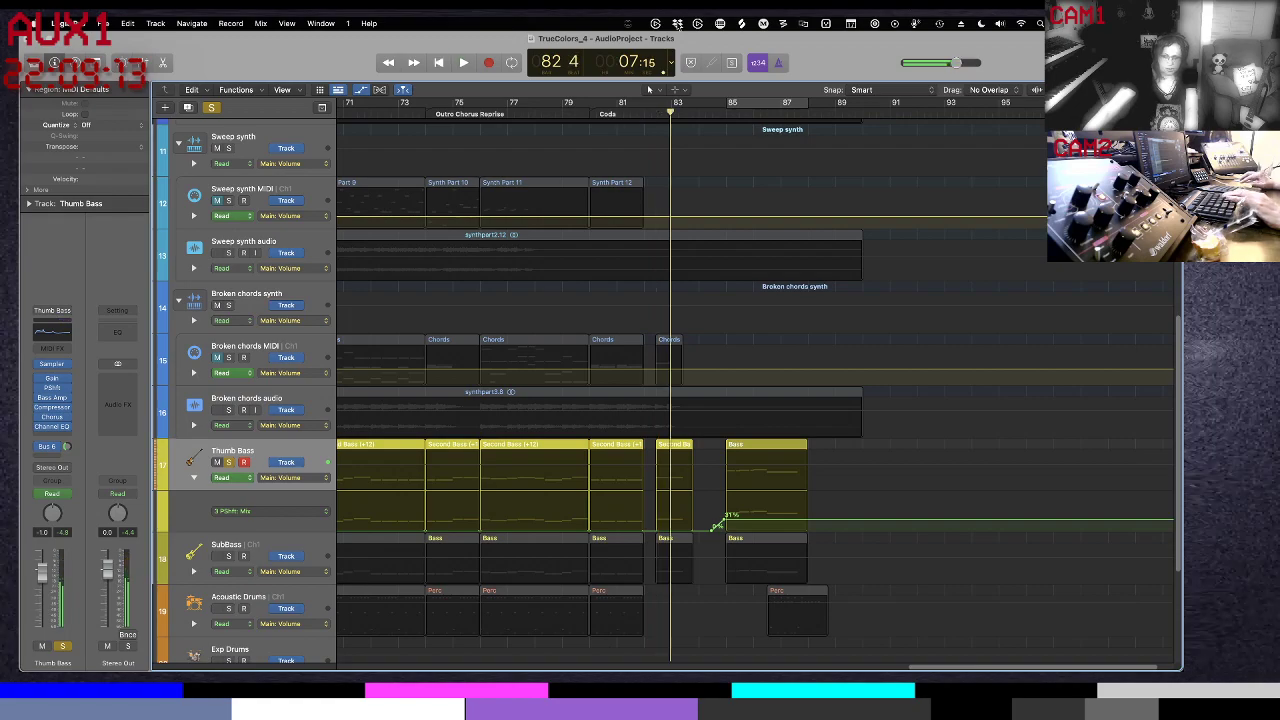
pyautogui.press('space')
# Play the soloed Thumb Bass ending from bar 85 to check the automated pitch shift
pyautogui.click(697, 115)
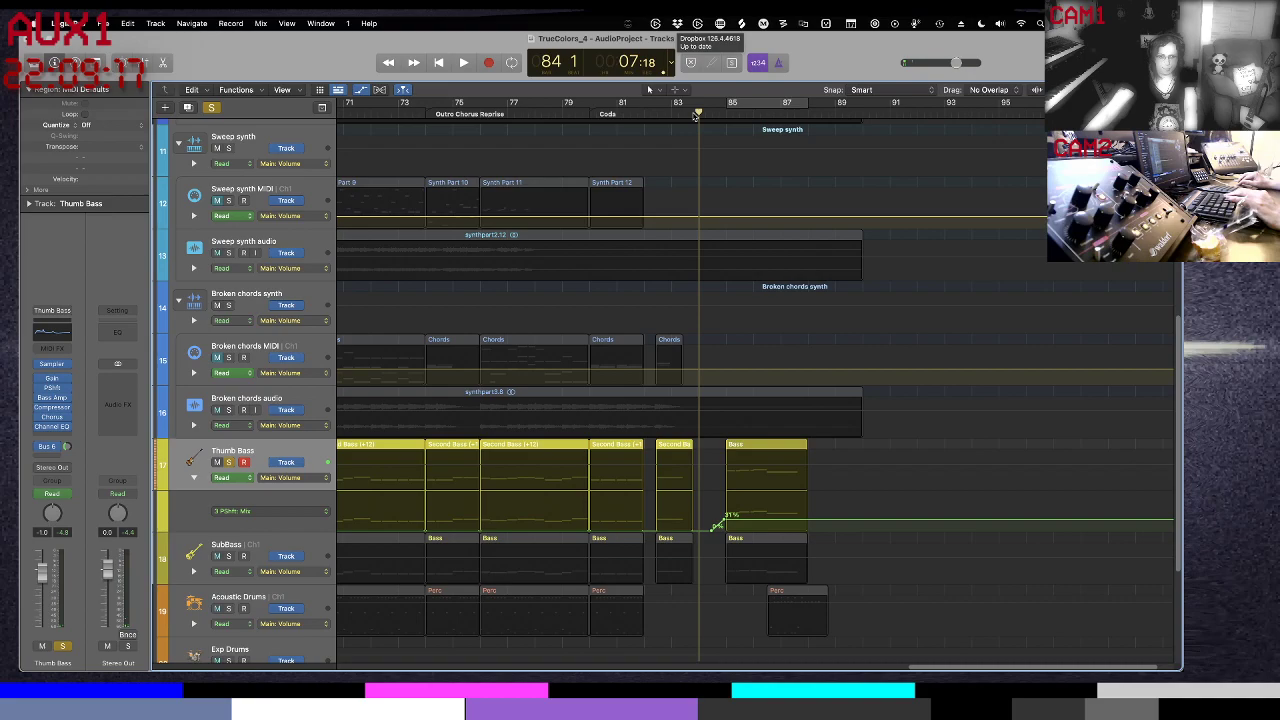
pyautogui.press('.')
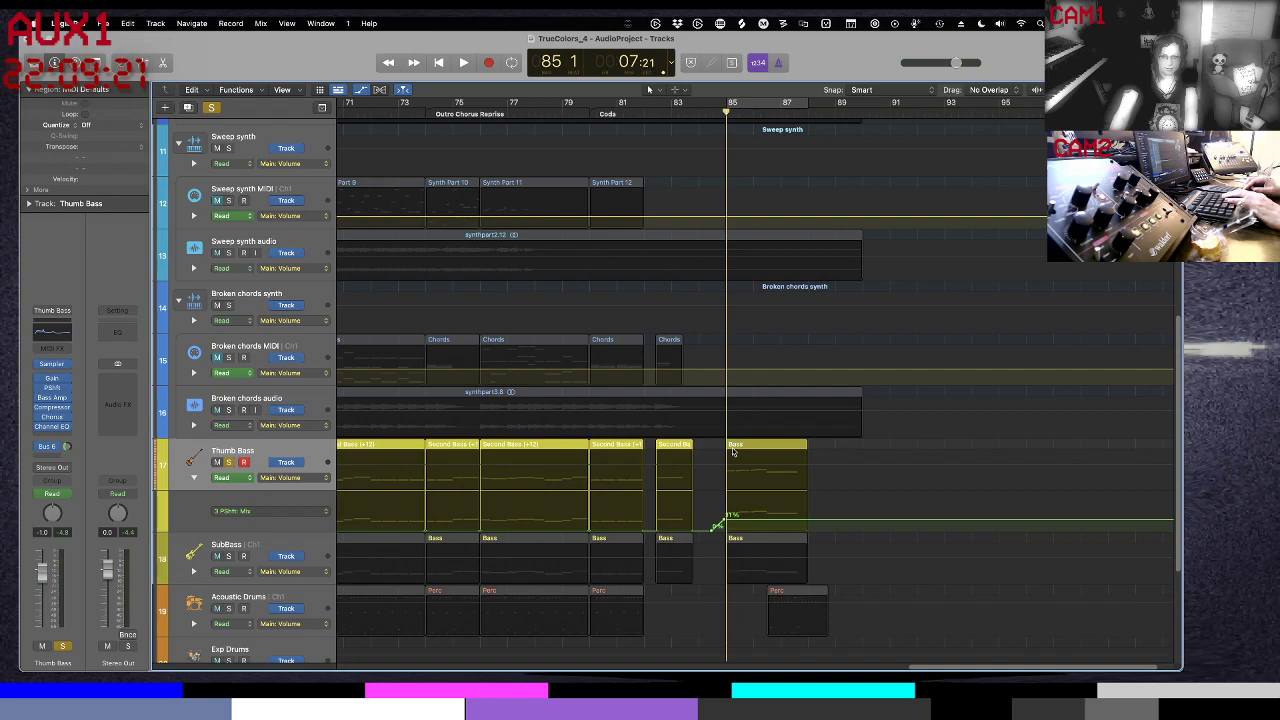
pyautogui.press('space')
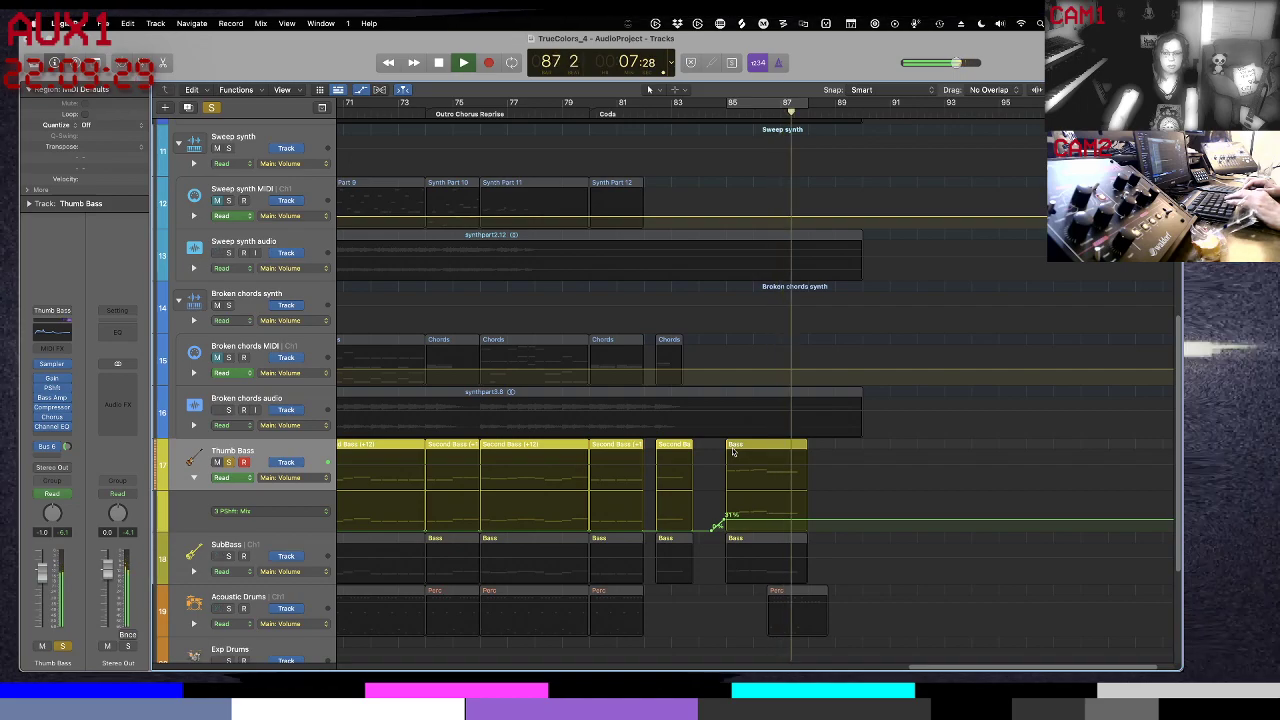
pyautogui.press('space')
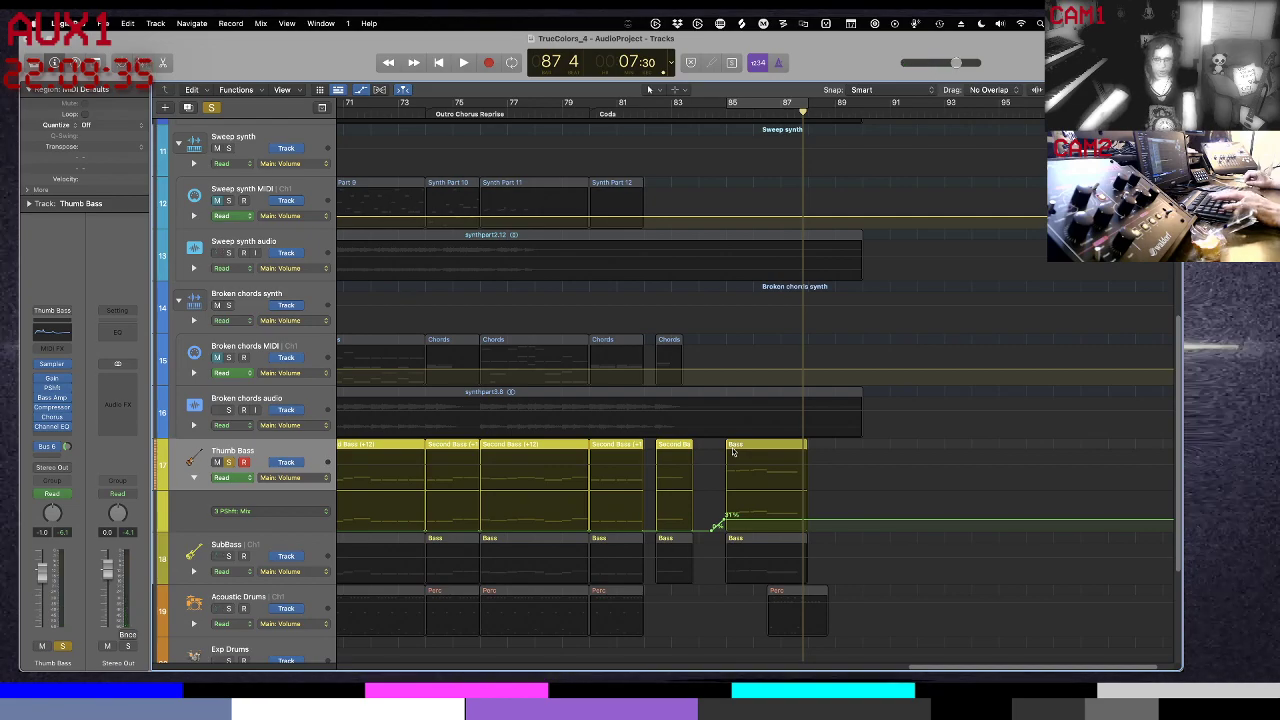
# Hide the automation and unsolo Thumb Bass, placing the playhead at bar 82 for a full-mix listen
pyautogui.press('super+Up')
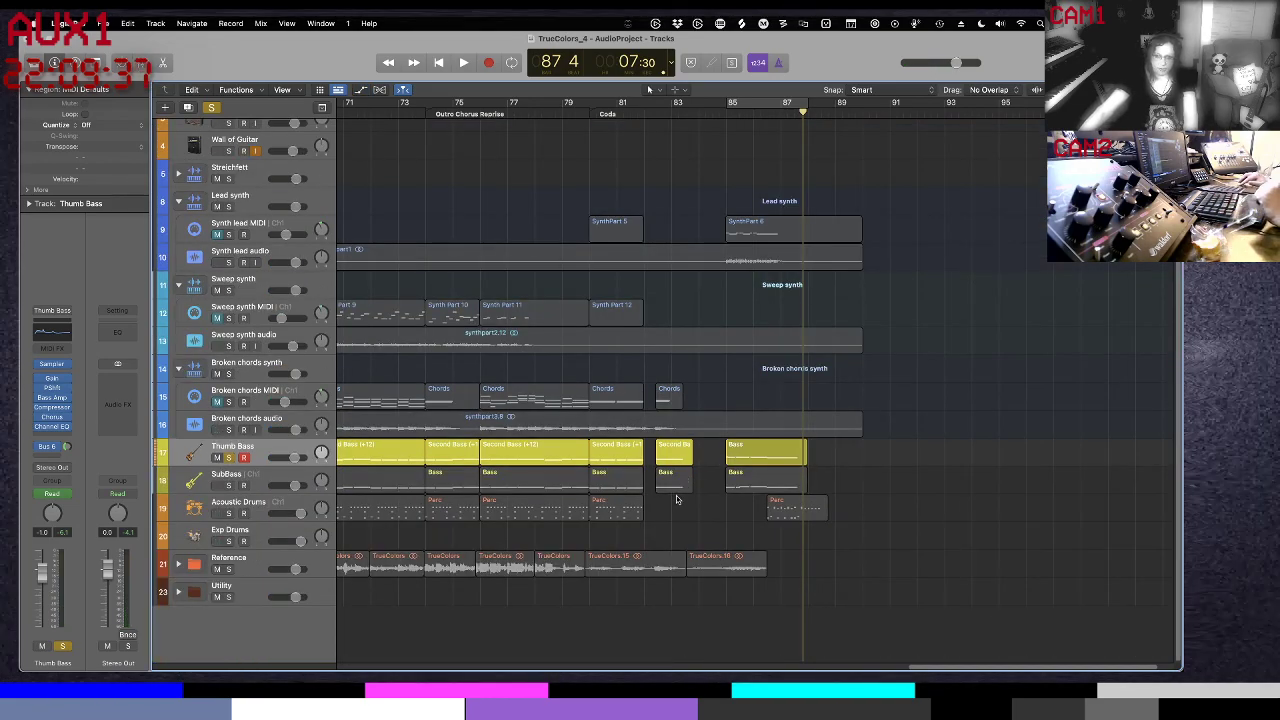
pyautogui.press('s')
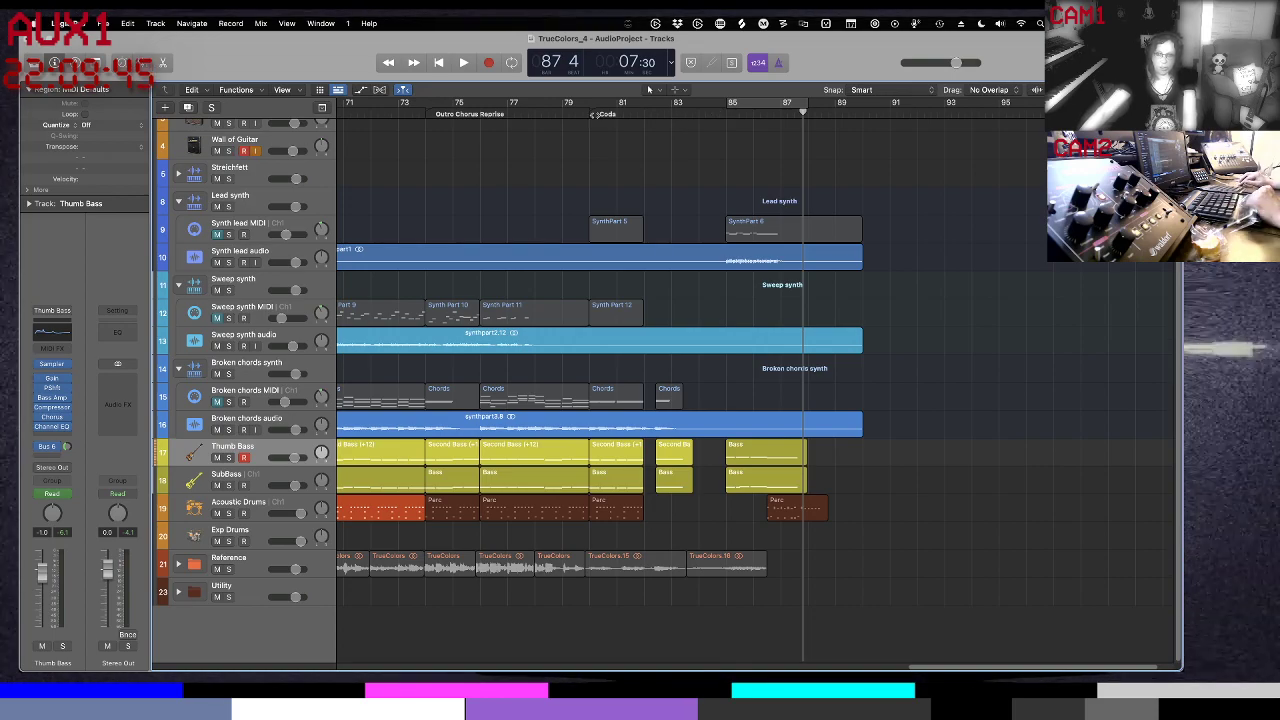
pyautogui.click(643, 114)
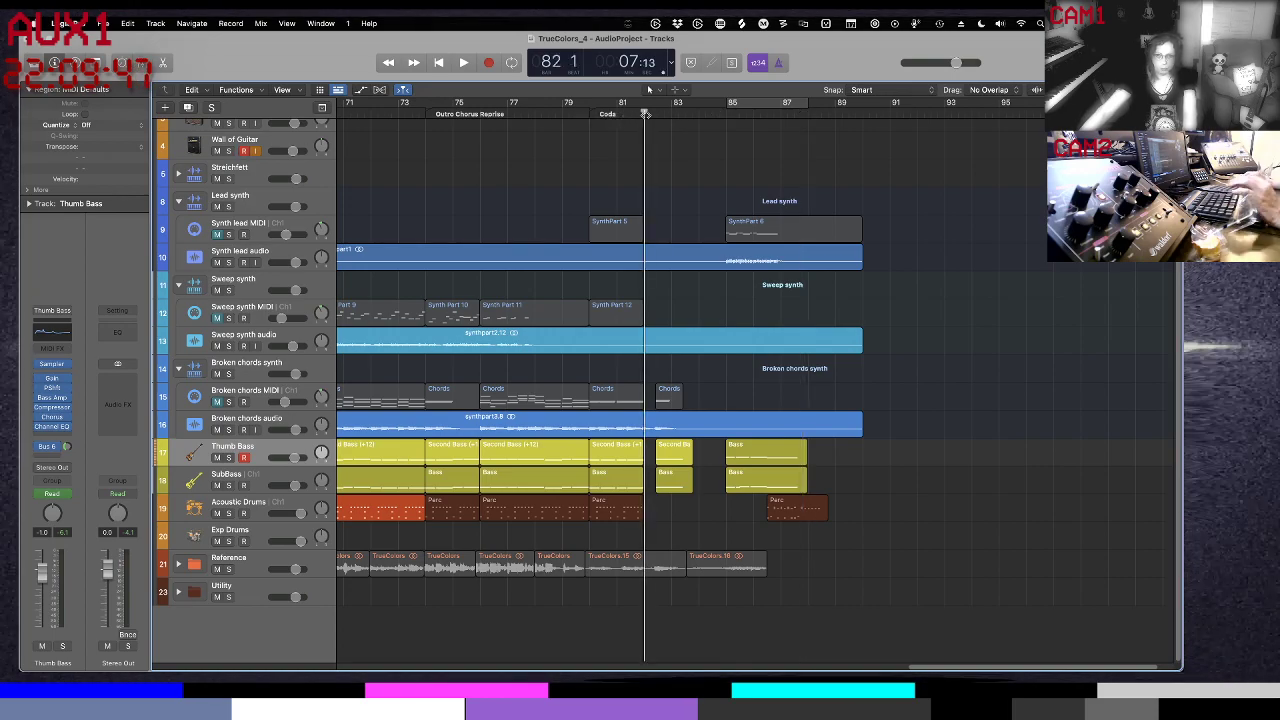
# Play the full mix from bar 82, and loop the ending from bar 85 with cycle mode on
pyautogui.press('space')
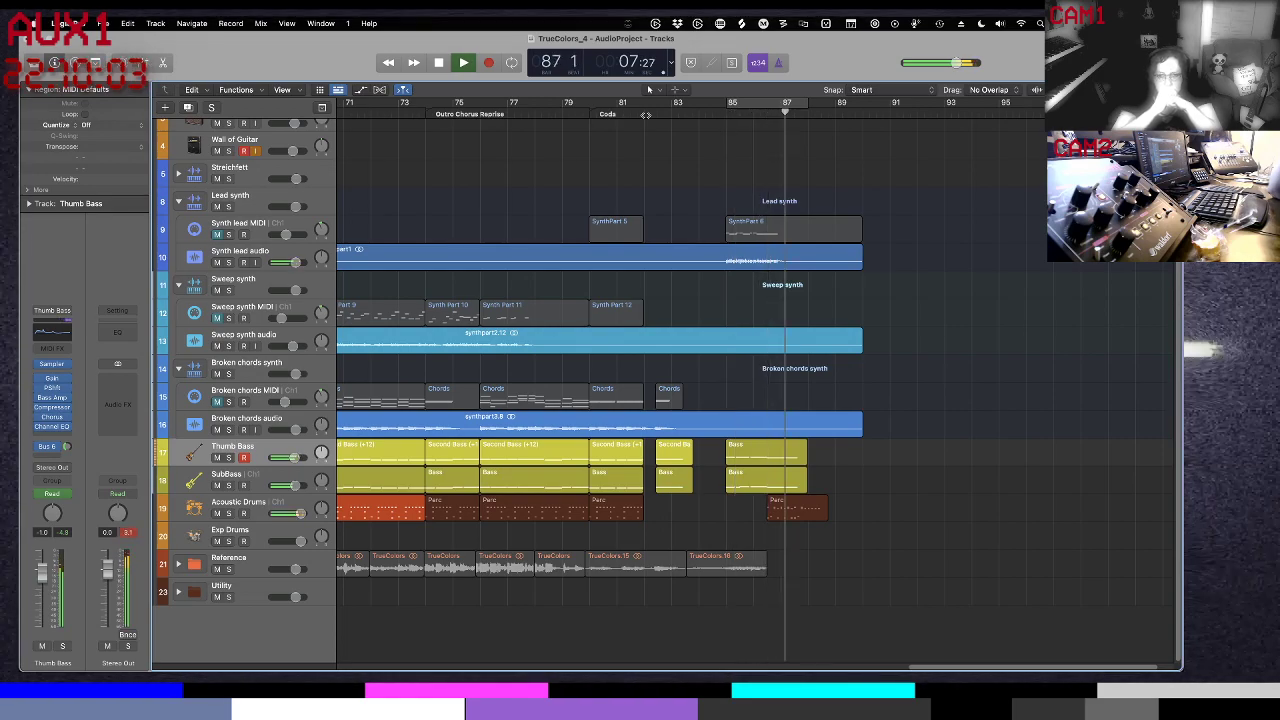
pyautogui.press('c')
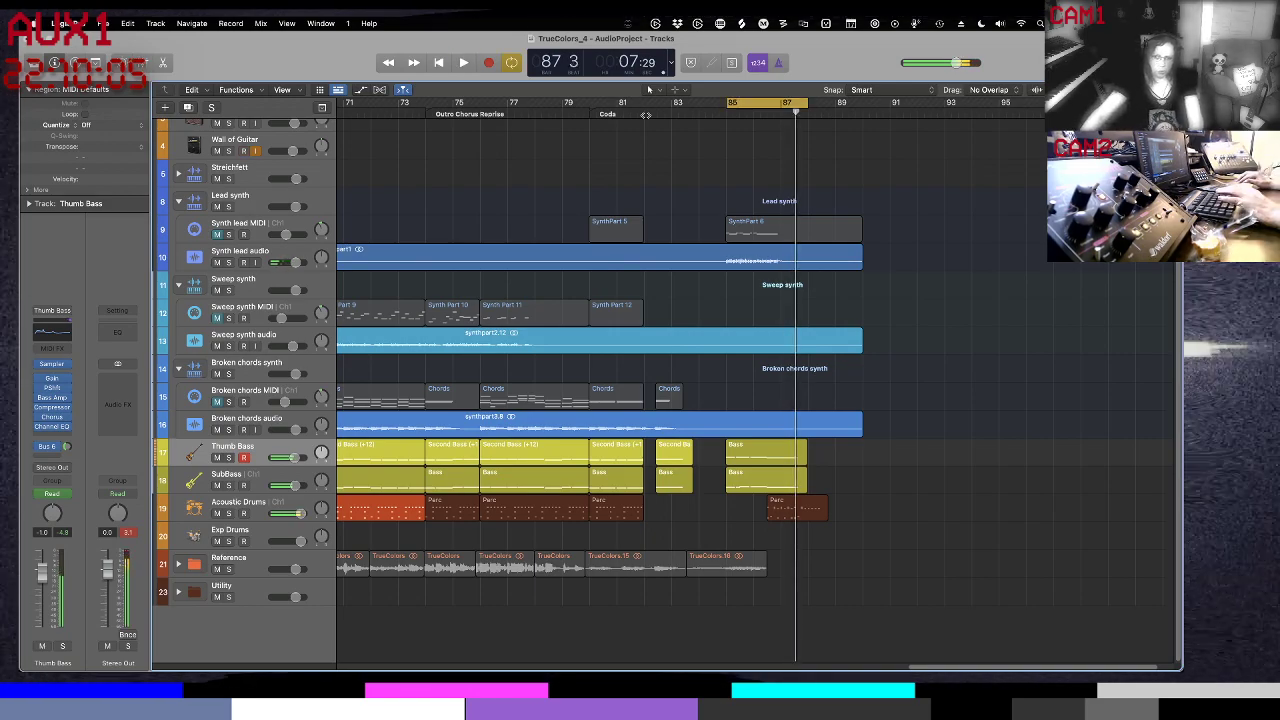
pyautogui.press('space')
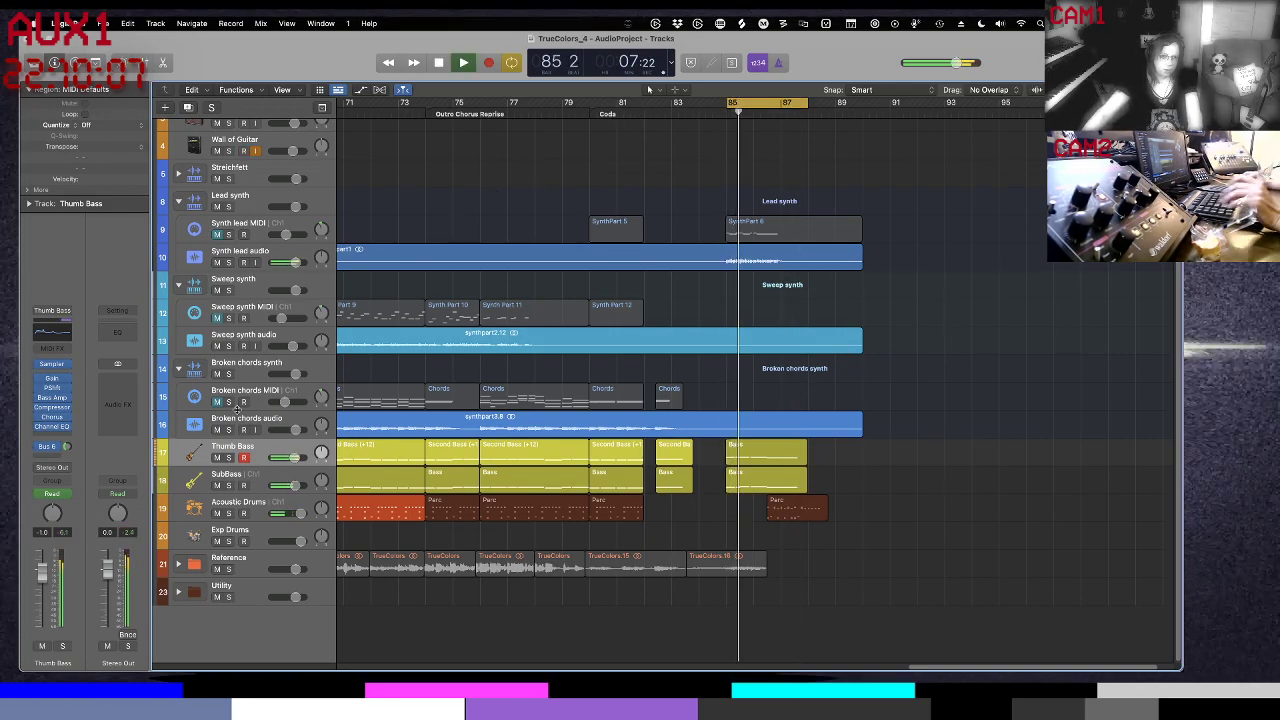
# Show the Thumb Bass automation lane for the Pitch Shifter and lower the ending's Mix level to 21%
pyautogui.press('a')
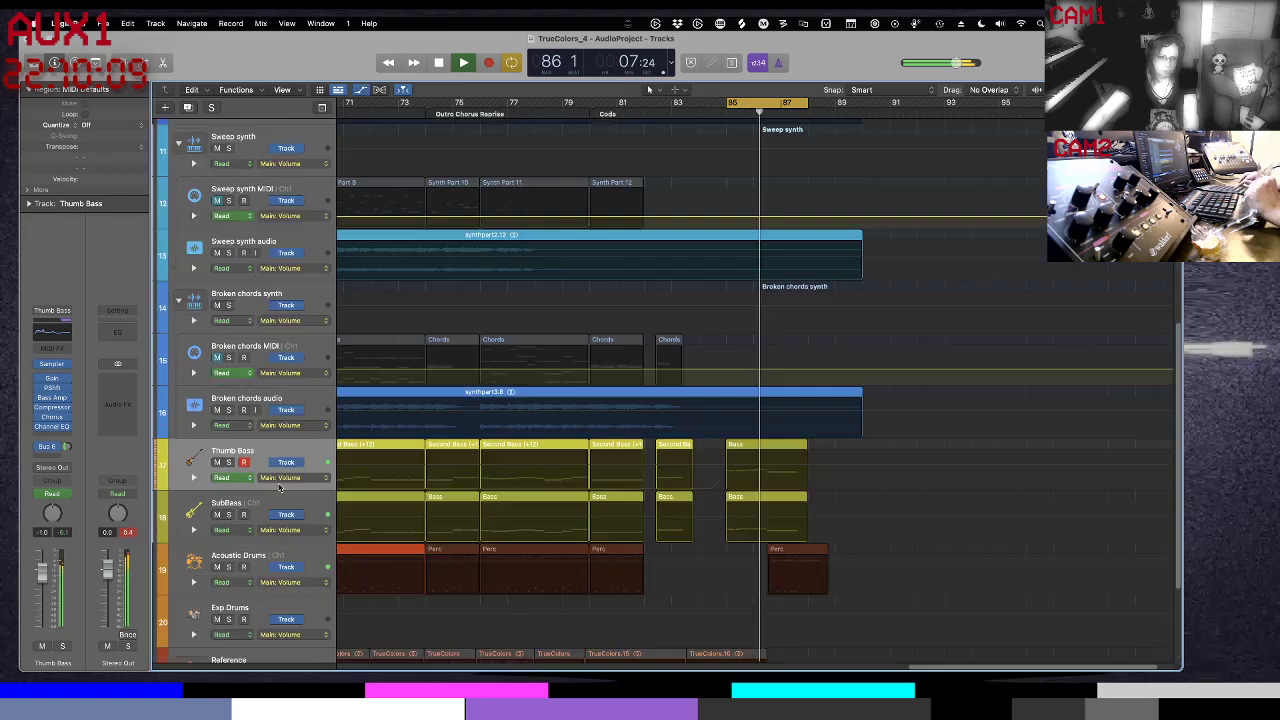
pyautogui.click(193, 479)
pyautogui.click(720, 523)
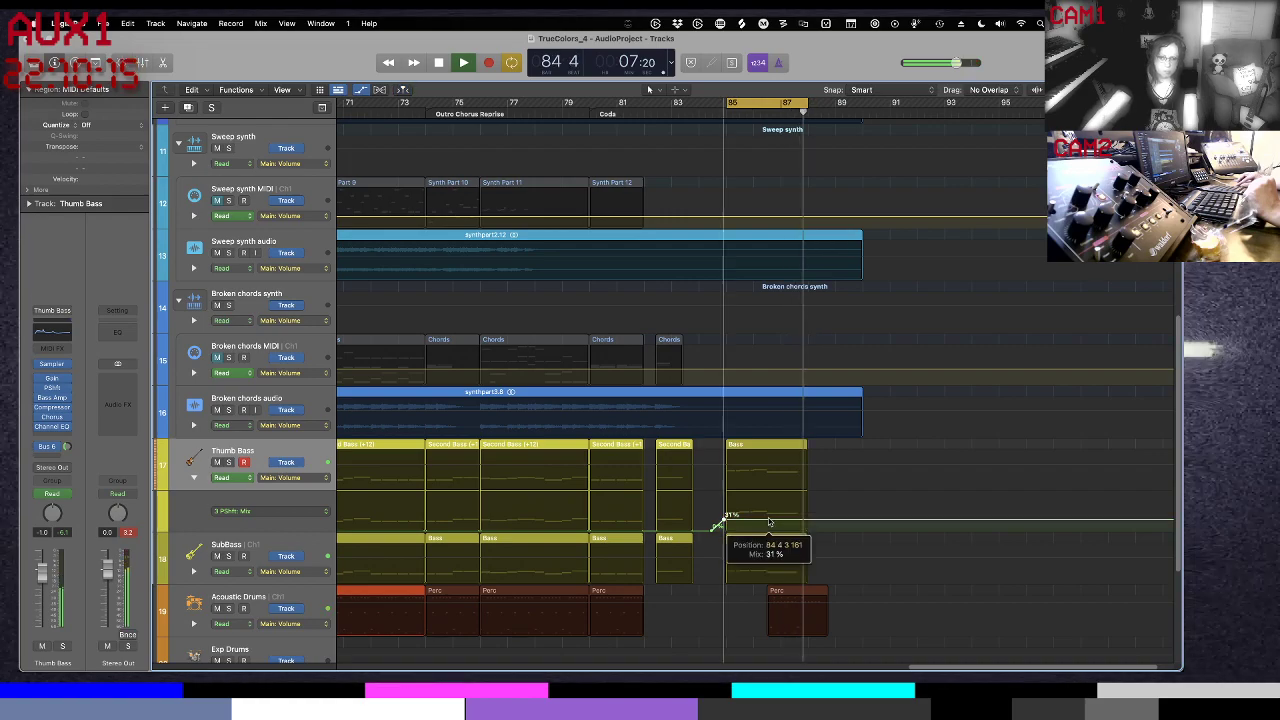
pyautogui.moveTo(769, 521); pyautogui.dragTo(766, 526)
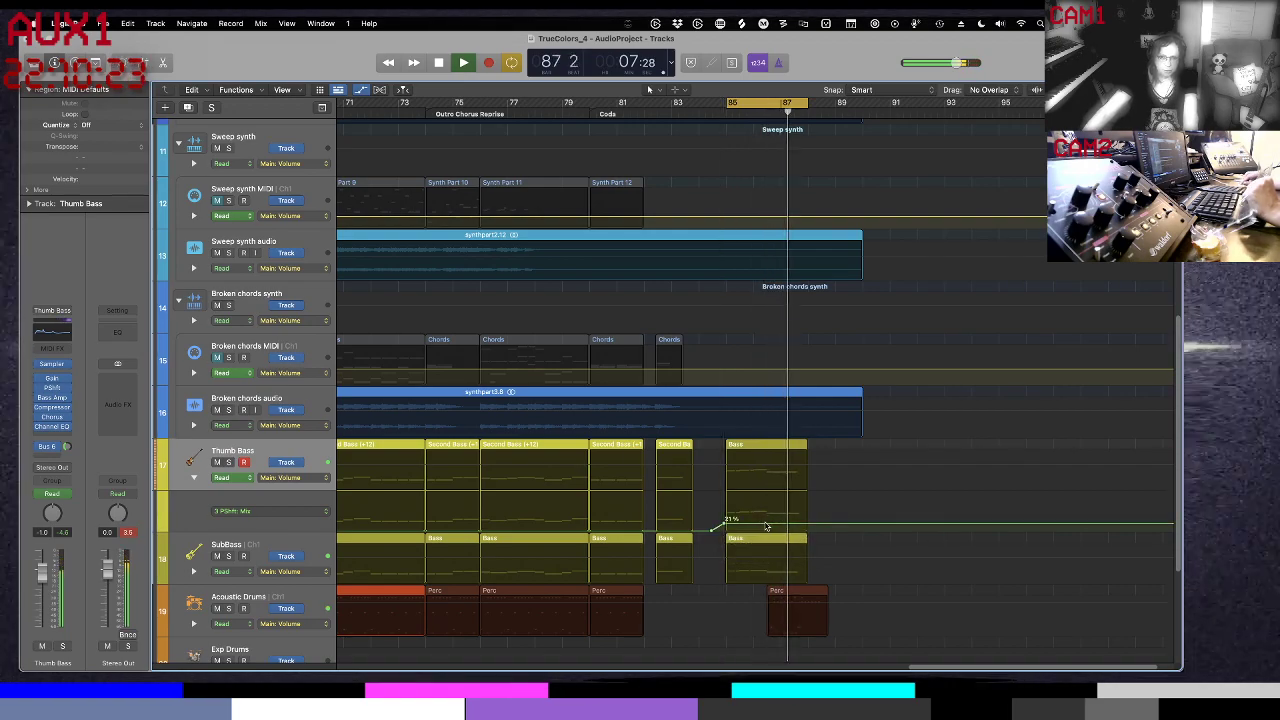
# Check the looped ending with the reduced pitch shift, stop playback and hide the track automation
pyautogui.press('space')
pyautogui.press('space')
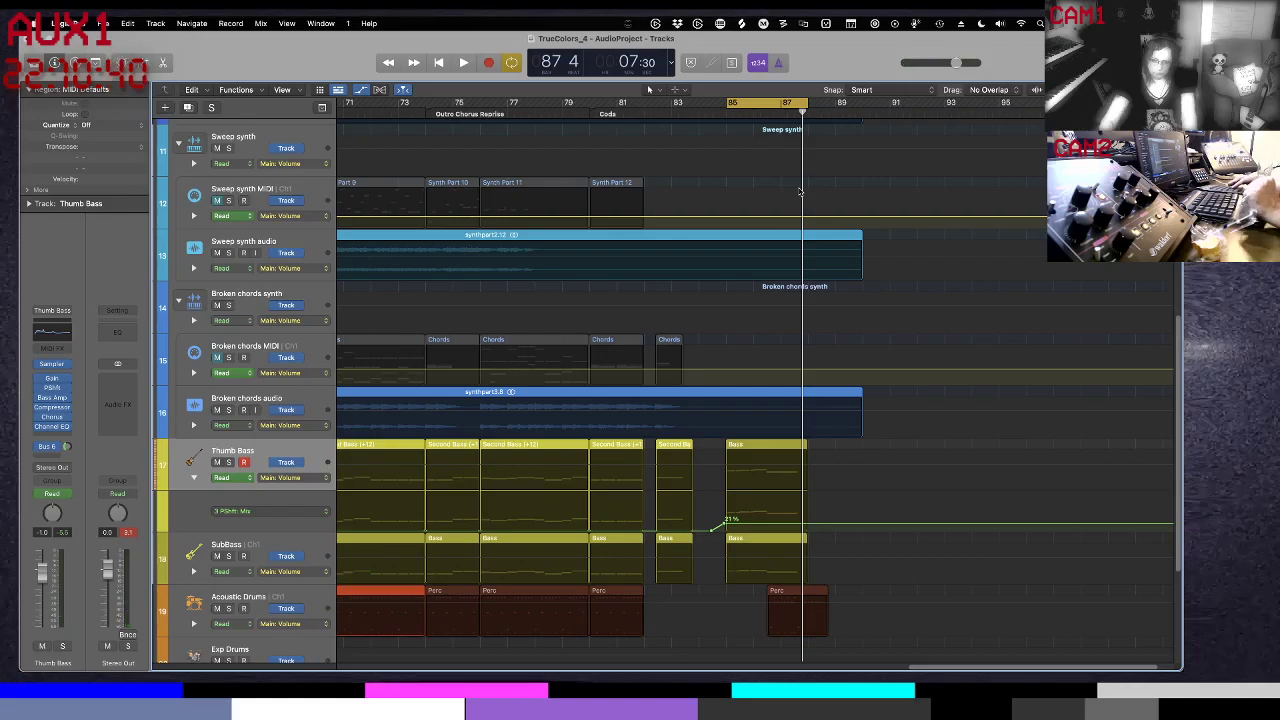
pyautogui.press('a')
pyautogui.press('super+Up')
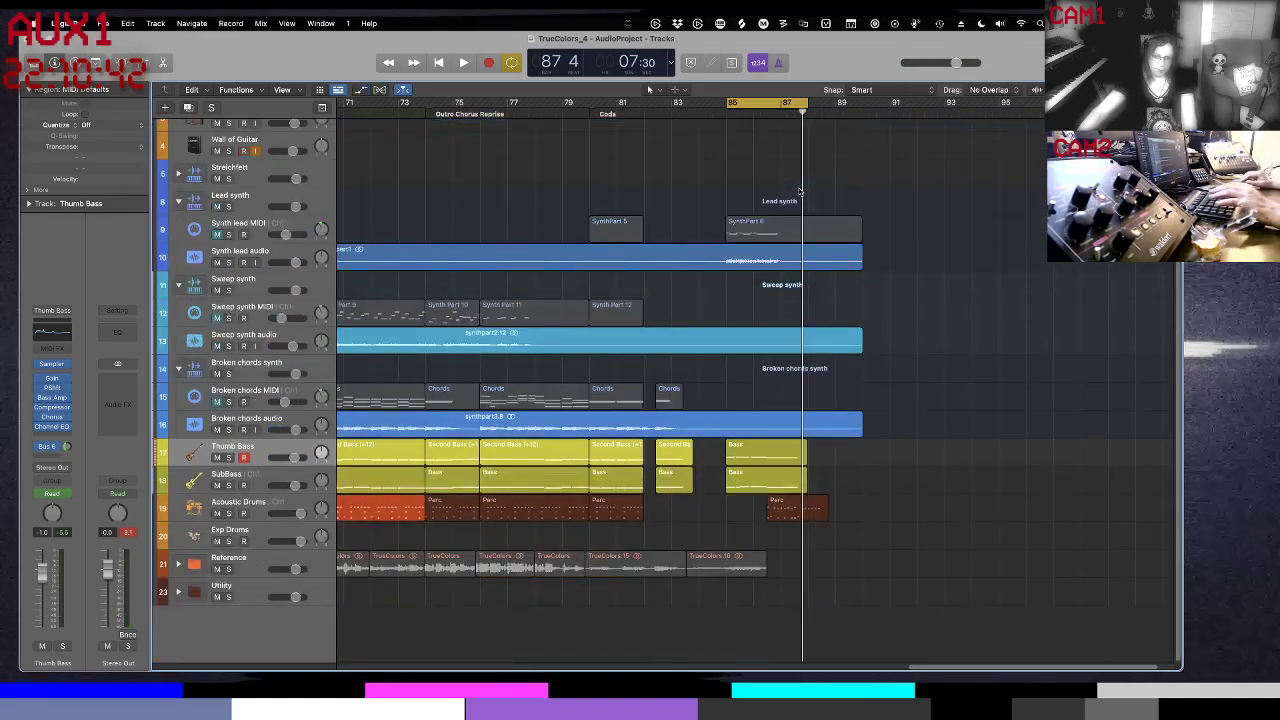